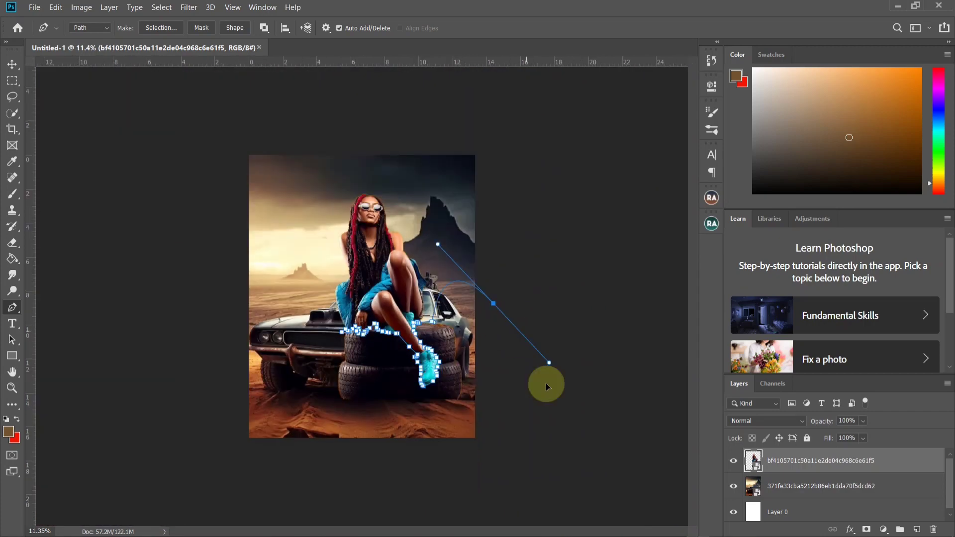
# - Delete the stacked tyres enclosed by the pen path from the woman's layer and clear the selection
pyautogui.hotkey('ctrl', '0')
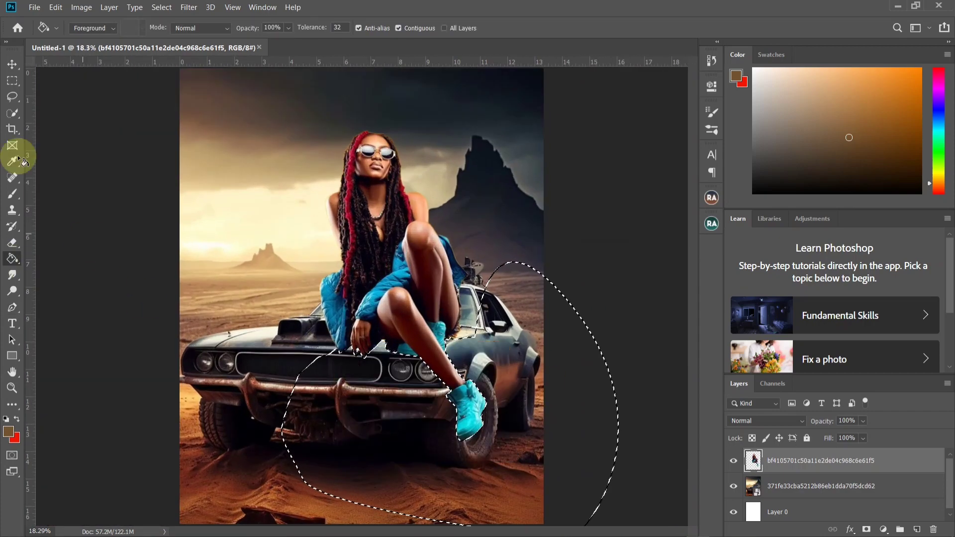
pyautogui.scroll(-2, 389, 274)
pyautogui.scroll(2, 452, 345)
pyautogui.scroll(-3, 565, 362)
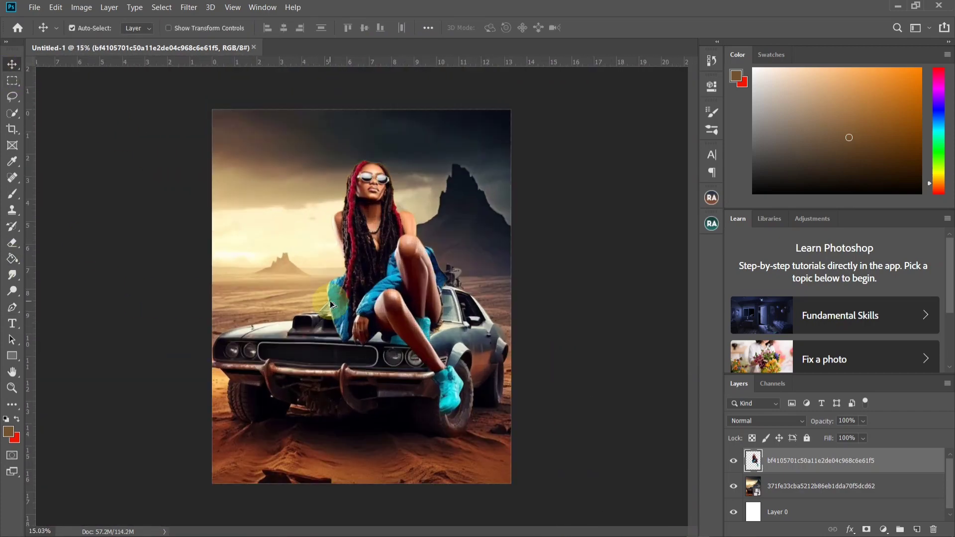
# - Scale the woman down with Free Transform and seat her on the hood of the black car
pyautogui.scroll(1, 330, 301)
pyautogui.hotkey('ctrl', 't')
pyautogui.moveTo(474, 426); pyautogui.dragTo(450, 383)
pyautogui.moveTo(406, 324); pyautogui.dragTo(404, 349)
pyautogui.scroll(-4, 423, 341)
pyautogui.scroll(7, 420, 341)
pyautogui.press('Return')
pyautogui.scroll(-8, 405, 350)
pyautogui.scroll(12, 363, 338)
pyautogui.scroll(-7, 431, 318)
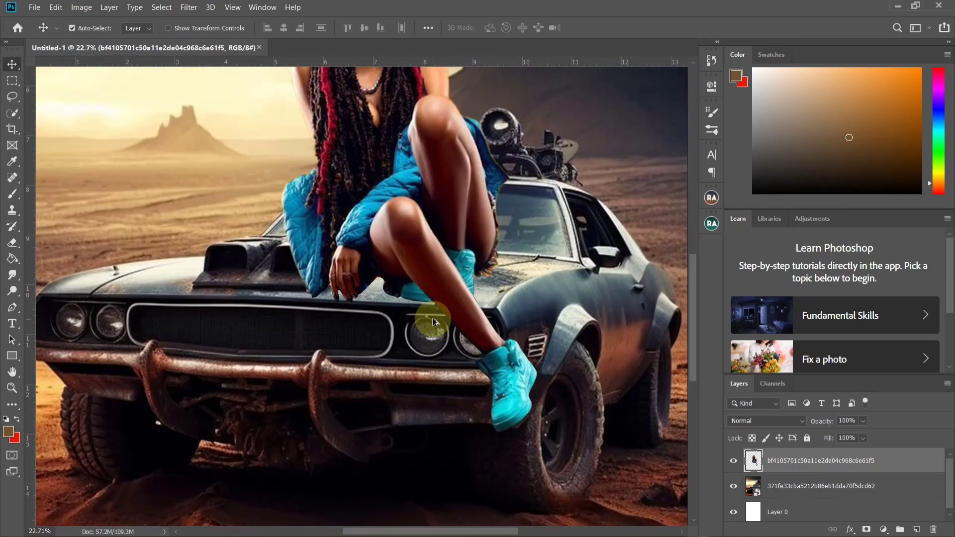
# - Duplicate the woman's layer, and group the original with the black car background as a hidden group
pyautogui.click(733, 486)
pyautogui.scroll(-7, 456, 375)
pyautogui.scroll(4, 456, 375)
pyautogui.hotkey('ctrl', 'j')
pyautogui.click(786, 481)
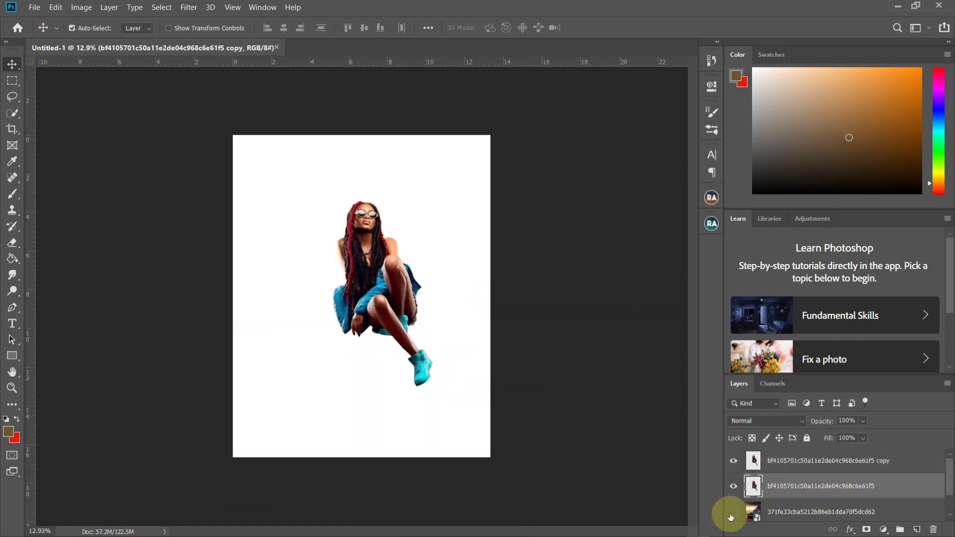
pyautogui.click(733, 512)
pyautogui.keyDown('shift'); pyautogui.click(786, 512); pyautogui.keyUp('shift')
pyautogui.hotkey('ctrl', 'g')
pyautogui.click(733, 484)
# - Place the yellow desert car image 5d8c147cb1ca4d59a08c8f6b3e9e38ce as an embedded file
pyautogui.click(35, 8)
pyautogui.click(112, 231)
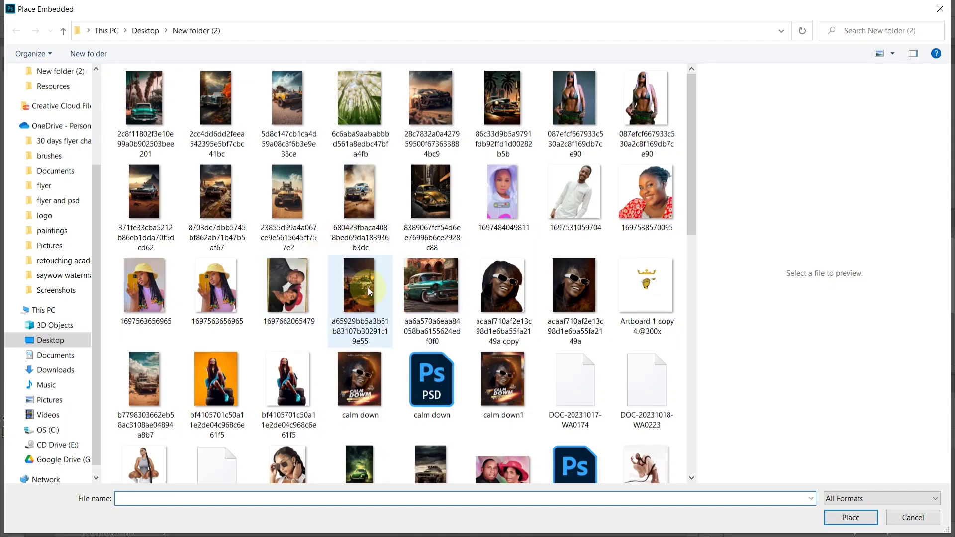
pyautogui.click(368, 289)
pyautogui.click(369, 205)
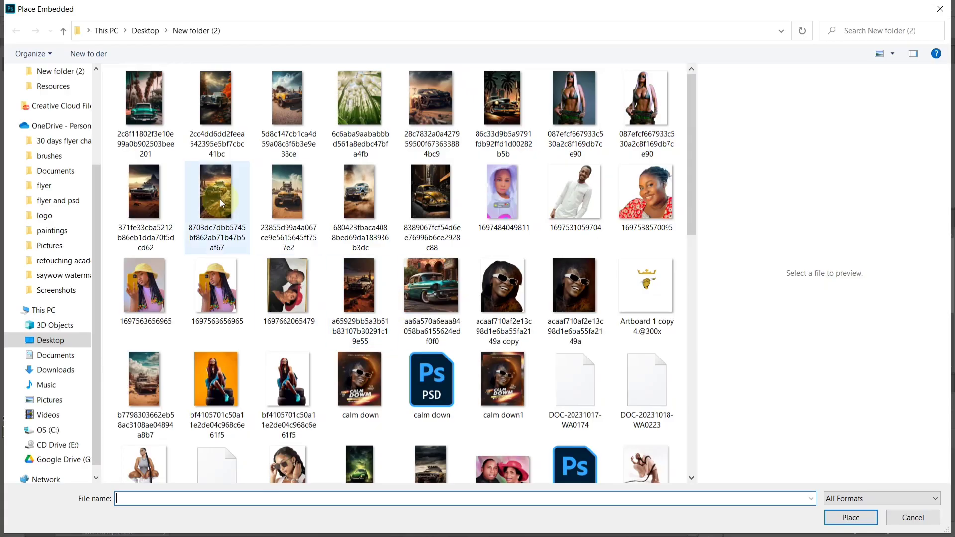
pyautogui.click(219, 199)
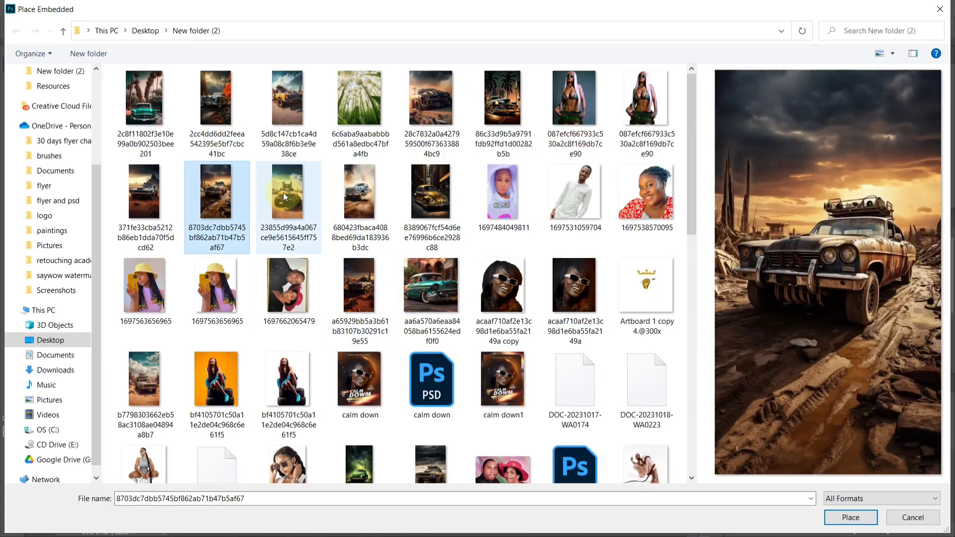
pyautogui.click(150, 387)
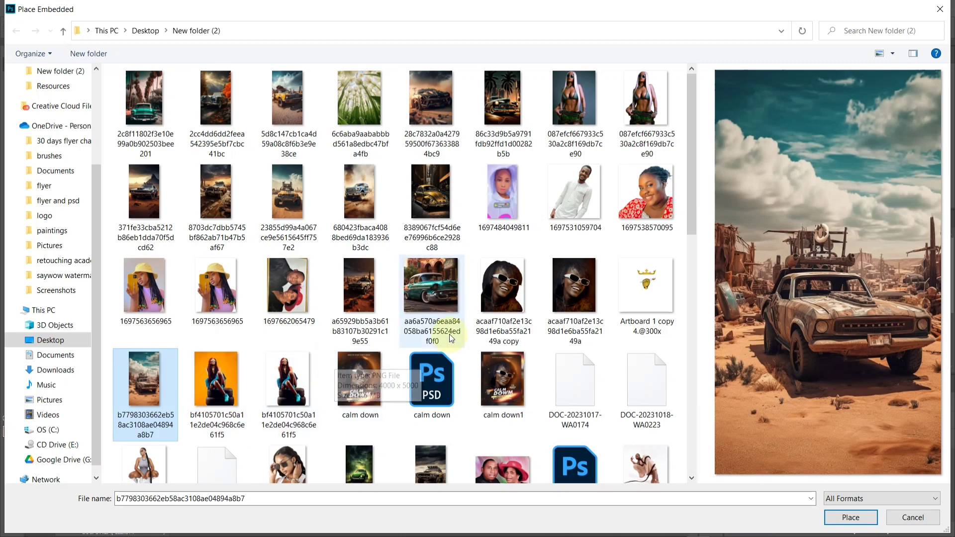
pyautogui.click(222, 109)
pyautogui.click(294, 103)
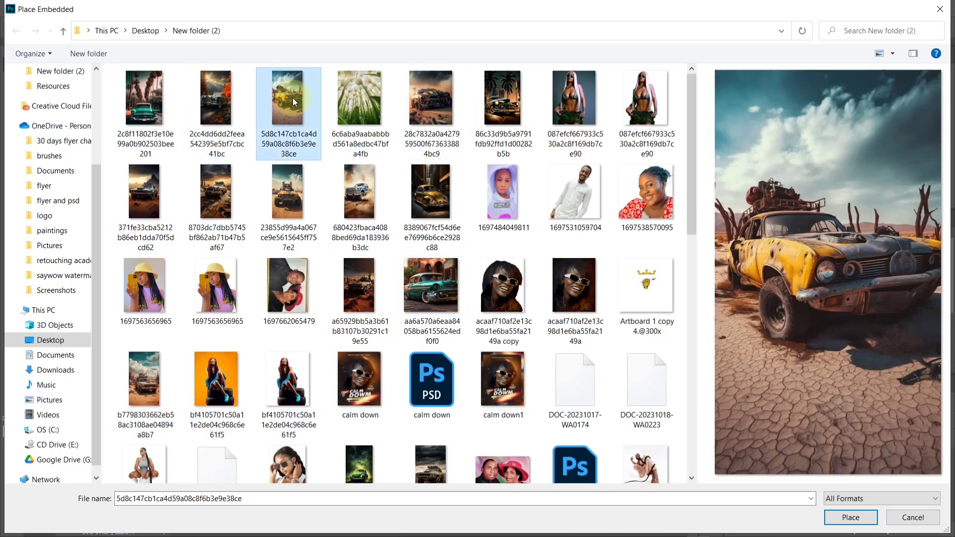
pyautogui.doubleClick(294, 102)
# - Enlarge the placed yellow car image to about 134.6% and position it to cover the canvas
pyautogui.moveTo(461, 166); pyautogui.dragTo(499, 112)
pyautogui.moveTo(430, 204); pyautogui.dragTo(429, 203)
pyautogui.moveTo(499, 113); pyautogui.dragTo(495, 124)
pyautogui.moveTo(428, 200); pyautogui.dragTo(428, 208)
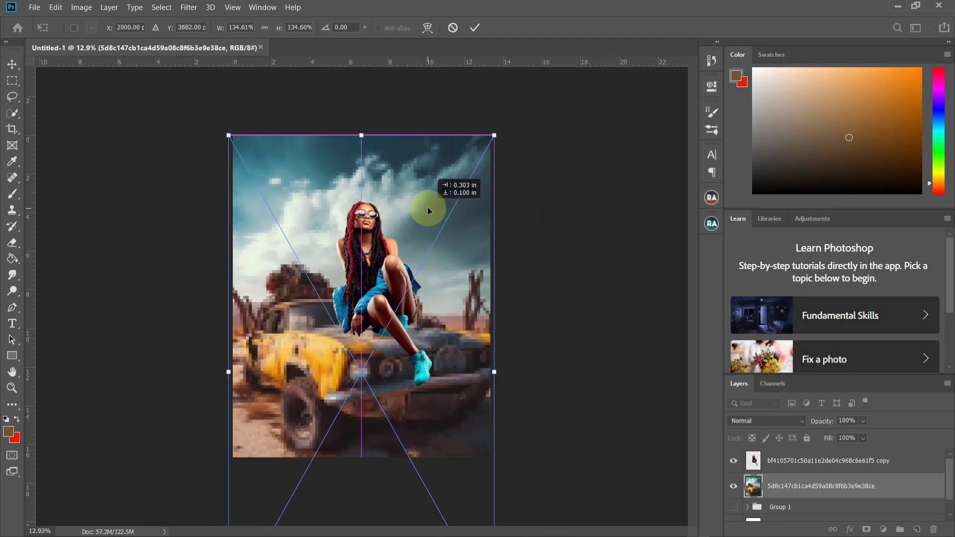
pyautogui.click(474, 28)
# - Move the copied woman onto the hood of the yellow car
pyautogui.scroll(1, 407, 370)
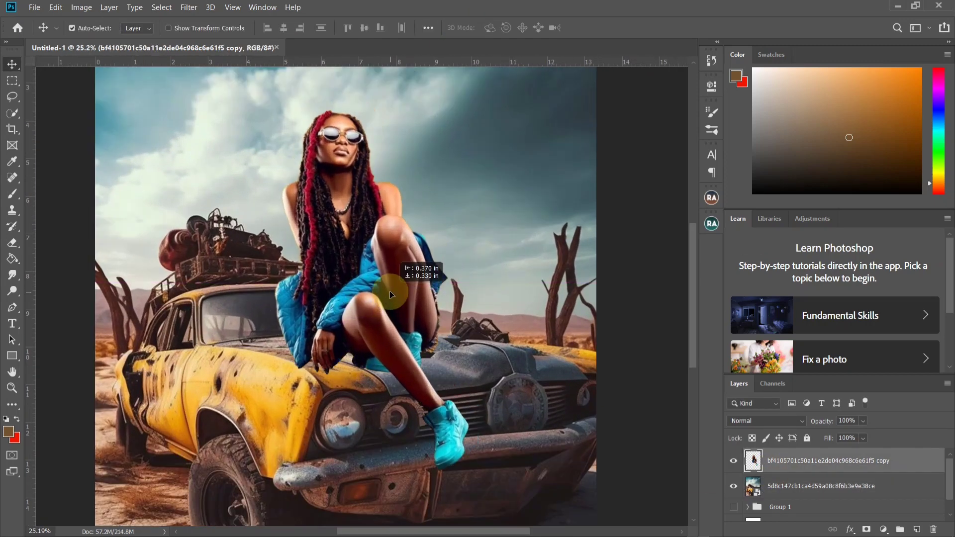
pyautogui.scroll(-5, 397, 296)
pyautogui.moveTo(390, 293); pyautogui.dragTo(397, 326)
pyautogui.scroll(5, 398, 308)
pyautogui.scroll(-8, 398, 325)
pyautogui.scroll(5, 410, 321)
pyautogui.scroll(-5, 411, 320)
pyautogui.scroll(5, 410, 319)
pyautogui.scroll(-6, 409, 320)
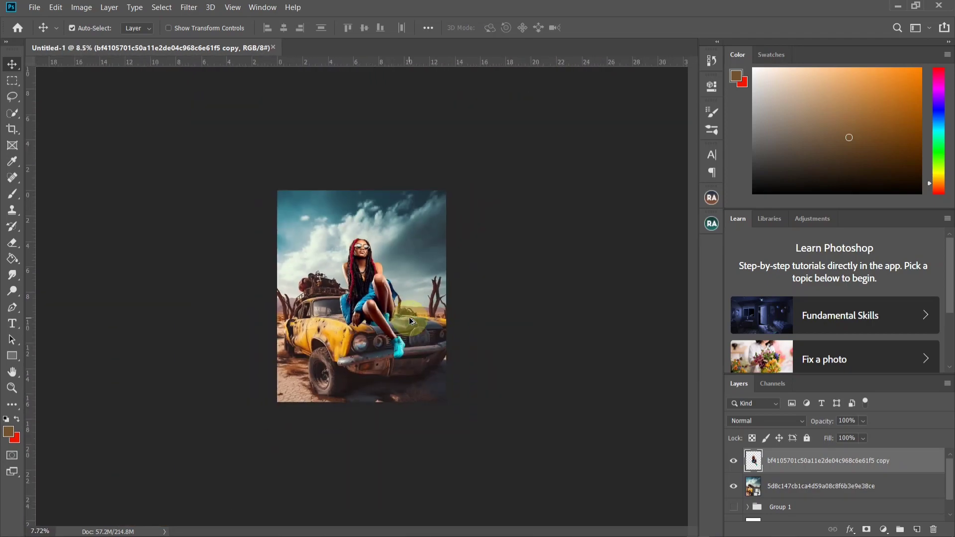
# - Enlarge the woman slightly with Free Transform and adjust her position on the yellow car's hood
pyautogui.scroll(6, 408, 319)
pyautogui.scroll(1, 406, 318)
pyautogui.hotkey('ctrl', 't')
pyautogui.moveTo(455, 173); pyautogui.dragTo(468, 147)
pyautogui.moveTo(423, 231); pyautogui.dragTo(412, 230)
pyautogui.press('Return')
pyautogui.scroll(-8, 440, 266)
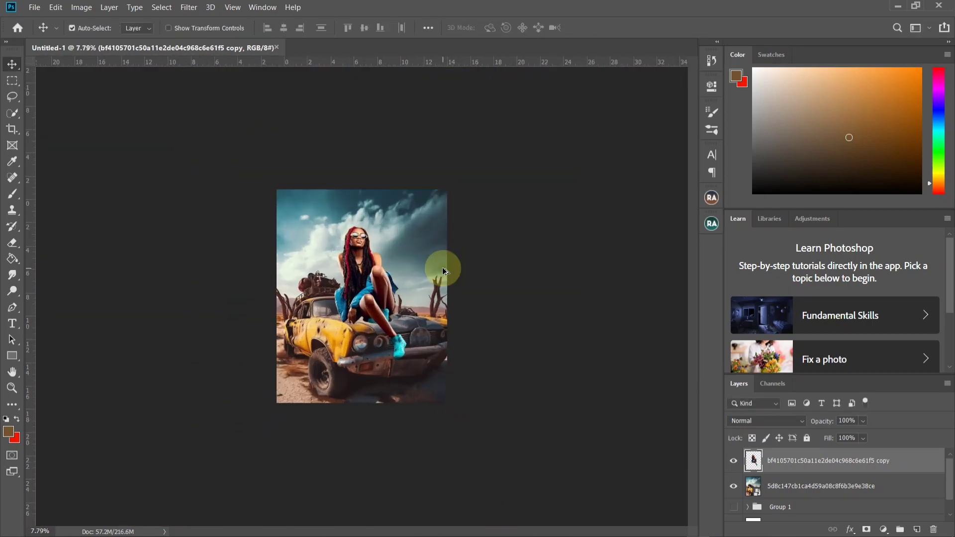
# - Group the copied woman's layer with the yellow car image layer
pyautogui.scroll(6, 441, 266)
pyautogui.scroll(-3, 423, 266)
pyautogui.keyDown('shift'); pyautogui.click(778, 486); pyautogui.keyUp('shift')
pyautogui.hotkey('ctrl', 'g')
# - Compare the black car and yellow car compositions by toggling the visibility of Group 1 and Group 2
pyautogui.click(733, 471)
pyautogui.click(733, 456)
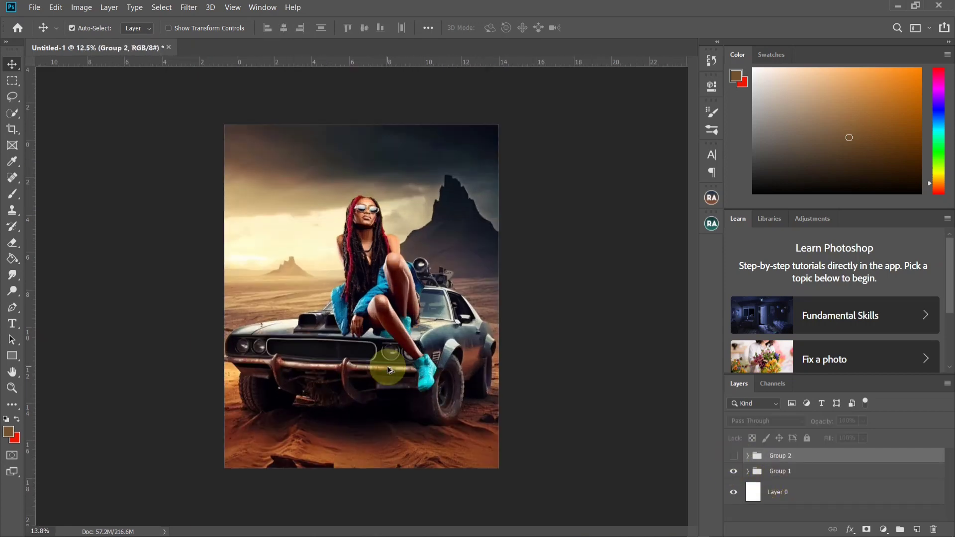
pyautogui.scroll(-1, 300, 271)
pyautogui.scroll(6, 387, 303)
pyautogui.click(733, 455)
pyautogui.scroll(-7, 497, 386)
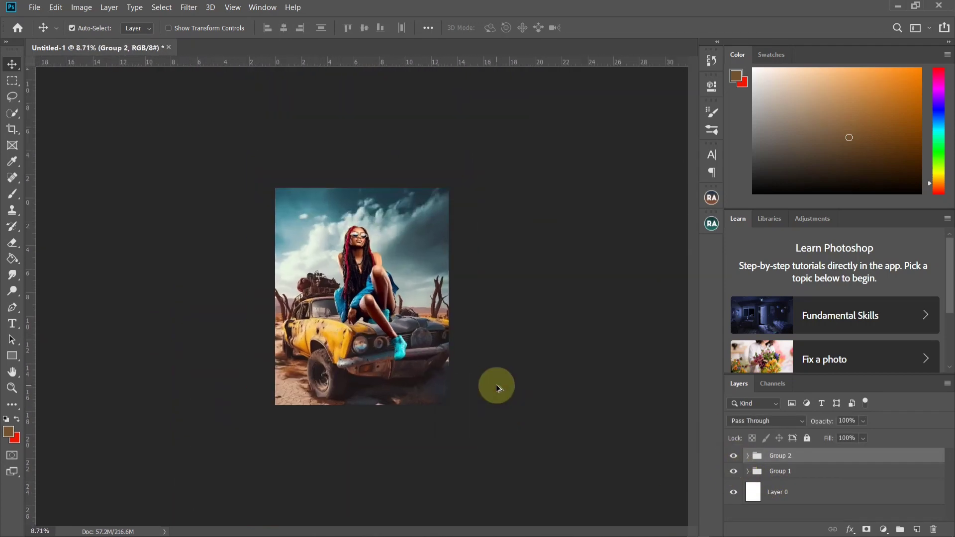
pyautogui.scroll(1, 497, 386)
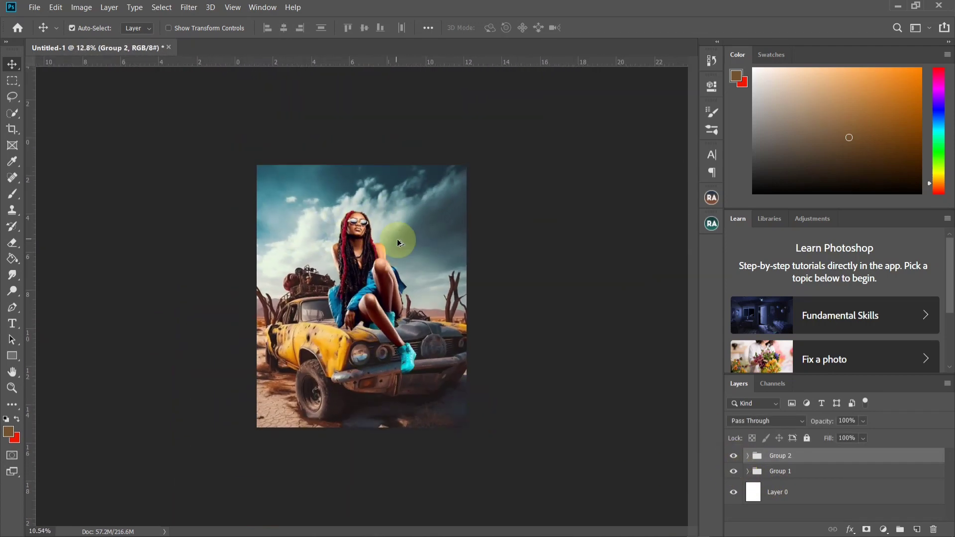
pyautogui.scroll(3, 397, 238)
pyautogui.click(734, 456)
pyautogui.click(733, 456)
pyautogui.scroll(-2, 356, 202)
pyautogui.scroll(1, 276, 343)
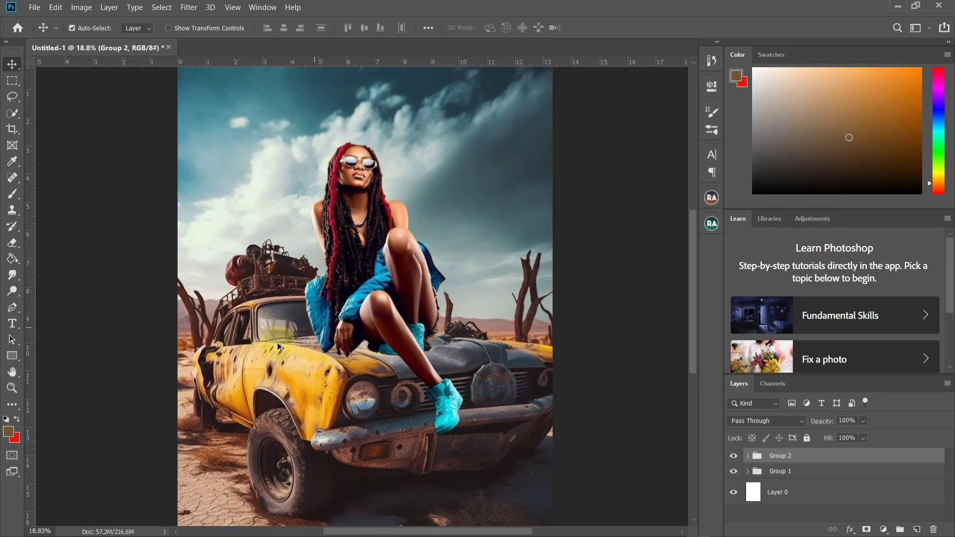
pyautogui.scroll(3, 398, 359)
pyautogui.scroll(-4, 471, 374)
pyautogui.scroll(-2, 472, 374)
pyautogui.scroll(5, 472, 375)
pyautogui.click(735, 456)
pyautogui.scroll(-6, 482, 397)
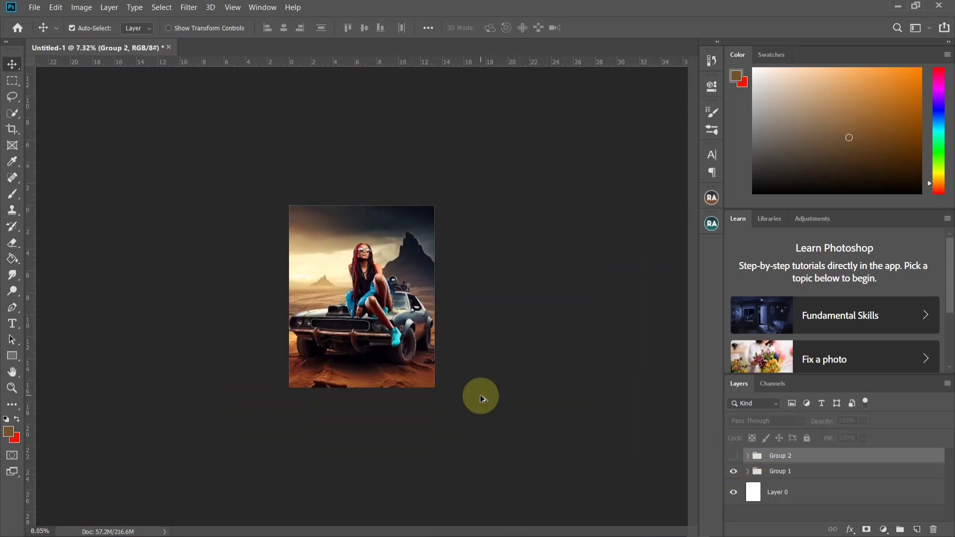
pyautogui.scroll(6, 451, 383)
pyautogui.click(735, 456)
pyautogui.click(737, 472)
# - Add a new empty layer in Group 2 between the woman and the yellow car image
pyautogui.scroll(5, 388, 328)
pyautogui.click(747, 456)
pyautogui.click(796, 476)
pyautogui.scroll(-2, 428, 348)
pyautogui.scroll(1, 428, 348)
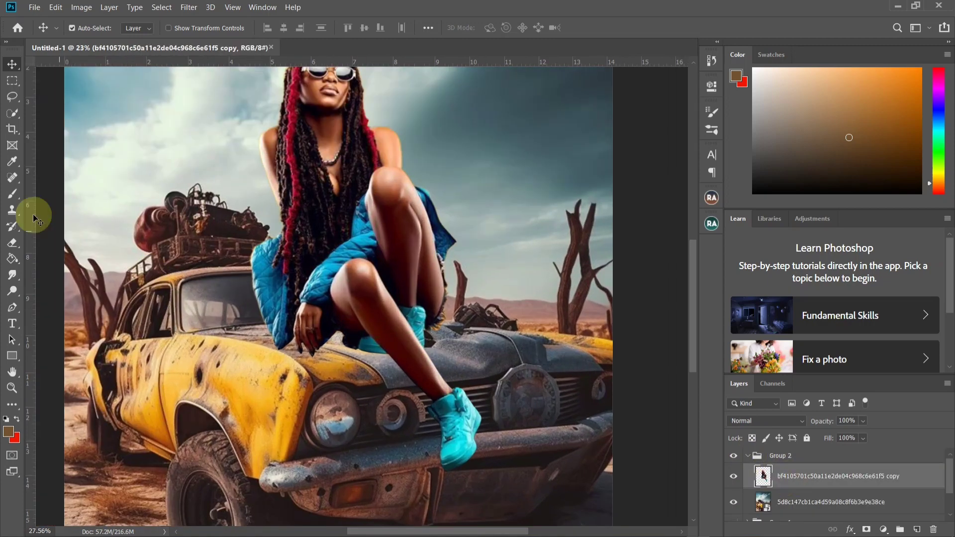
pyautogui.click(831, 502)
pyautogui.click(917, 529)
pyautogui.scroll(3, 427, 342)
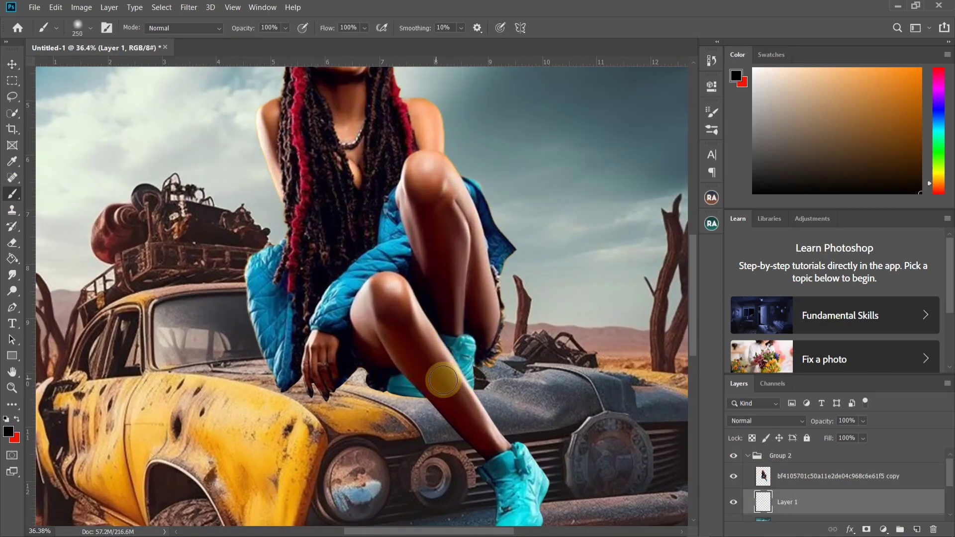
# - Paint a soft black contact shadow beneath the woman on the car's hood with the Brush tool
pyautogui.moveTo(371, 377); pyautogui.dragTo(481, 375)
pyautogui.scroll(-9, 499, 393)
pyautogui.scroll(7, 390, 348)
pyautogui.scroll(-5, 396, 341)
pyautogui.press(']')
pyautogui.press(']')
pyautogui.press(']')
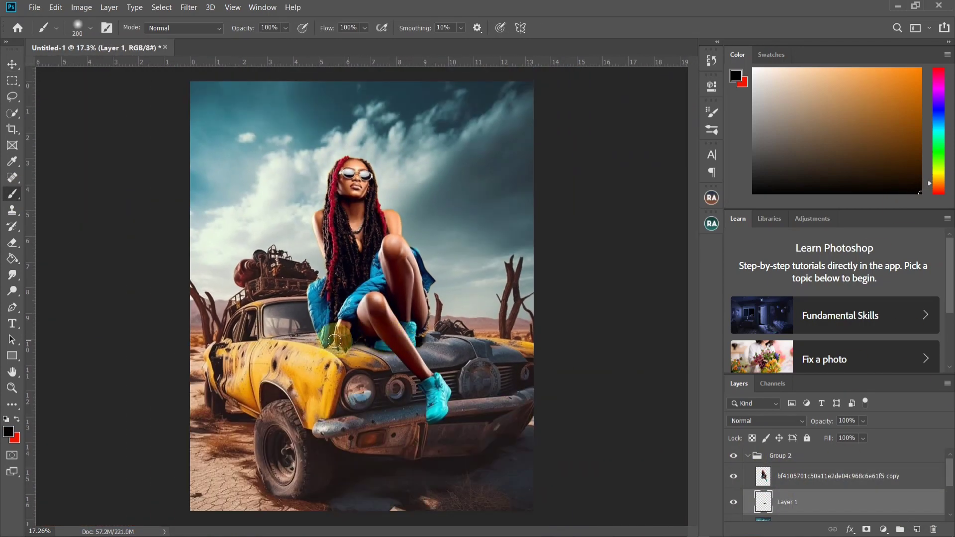
pyautogui.scroll(4, 318, 344)
pyautogui.scroll(-2, 426, 345)
pyautogui.scroll(4, 481, 329)
# - Erase the leftover orange fringe beneath the seated woman's jacket on her layer with a 100 px soft eraser
pyautogui.press('e')
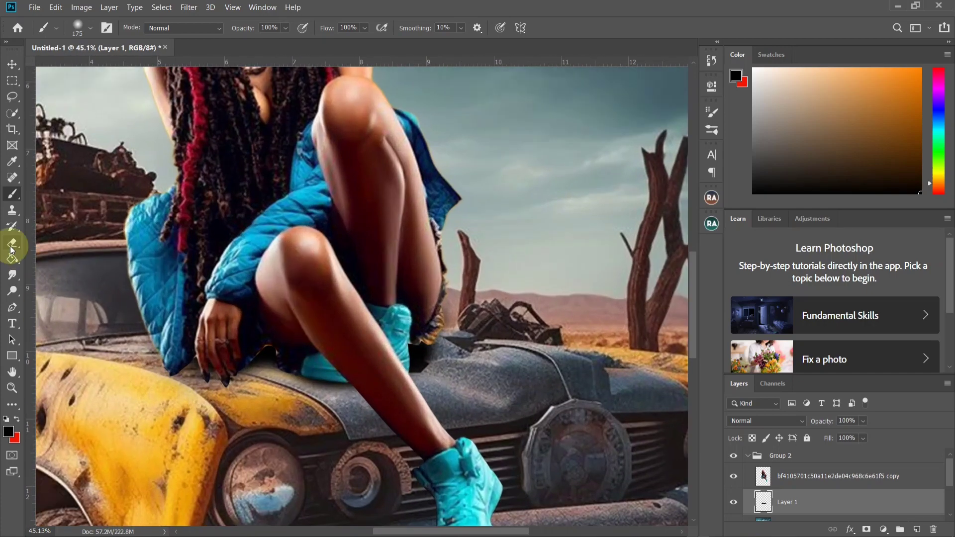
pyautogui.scroll(1, 289, 327)
pyautogui.press('[')
pyautogui.press('[')
pyautogui.press('[')
pyautogui.press('[')
pyautogui.press('[')
pyautogui.press('[')
pyautogui.press('[')
pyautogui.press('[')
pyautogui.press('[')
pyautogui.press('[')
pyautogui.press('[')
pyautogui.press('[')
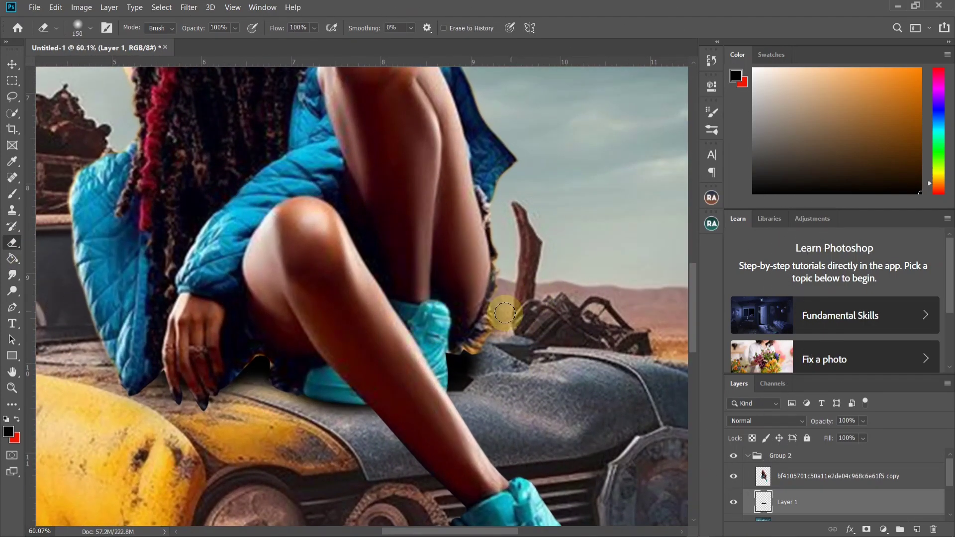
pyautogui.click(770, 472)
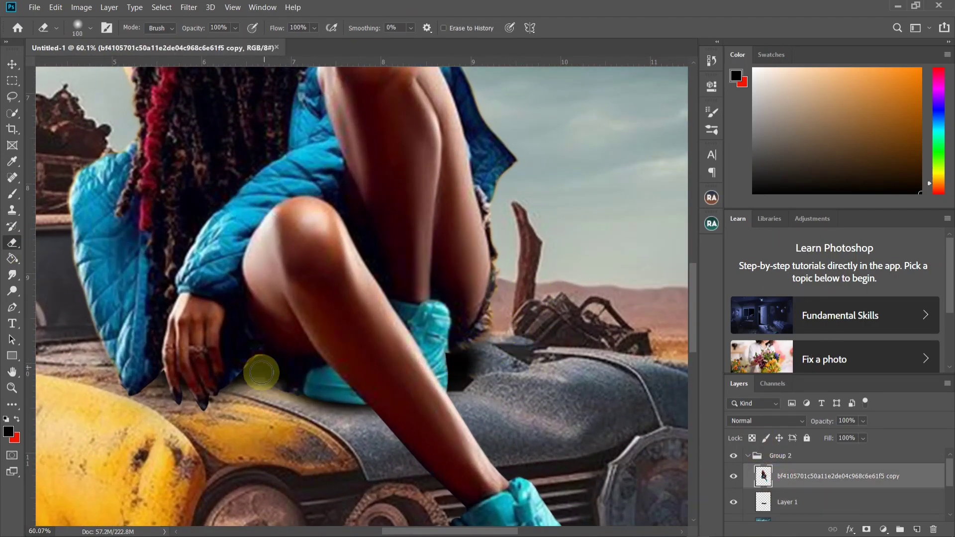
pyautogui.scroll(-3, 275, 371)
pyautogui.scroll(4, 342, 330)
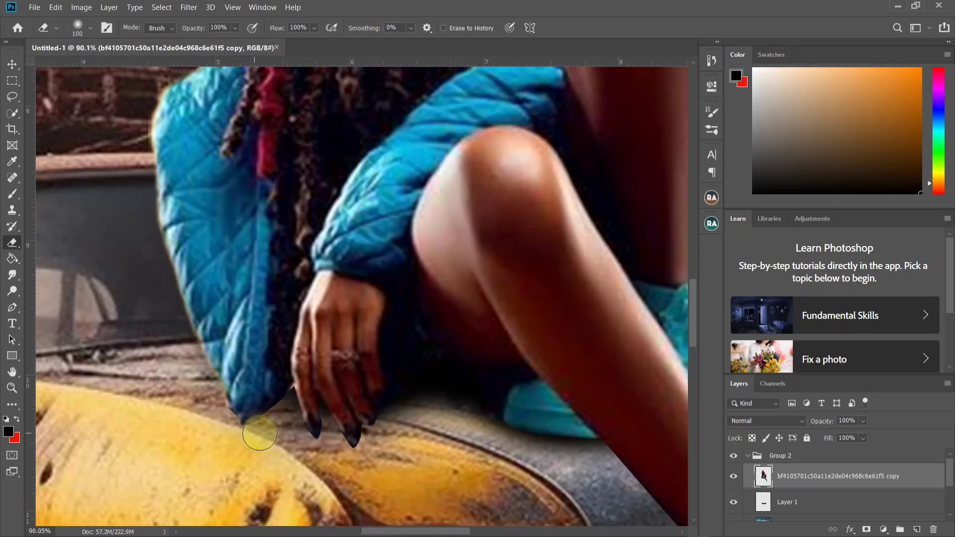
# - Clean the remaining fringe around the jacket's lower tip and the woman's hand with a 45 px eraser
pyautogui.scroll(-1, 289, 418)
pyautogui.scroll(2, 289, 418)
pyautogui.press('[')
pyautogui.press('[')
pyautogui.press('[')
pyautogui.press('[')
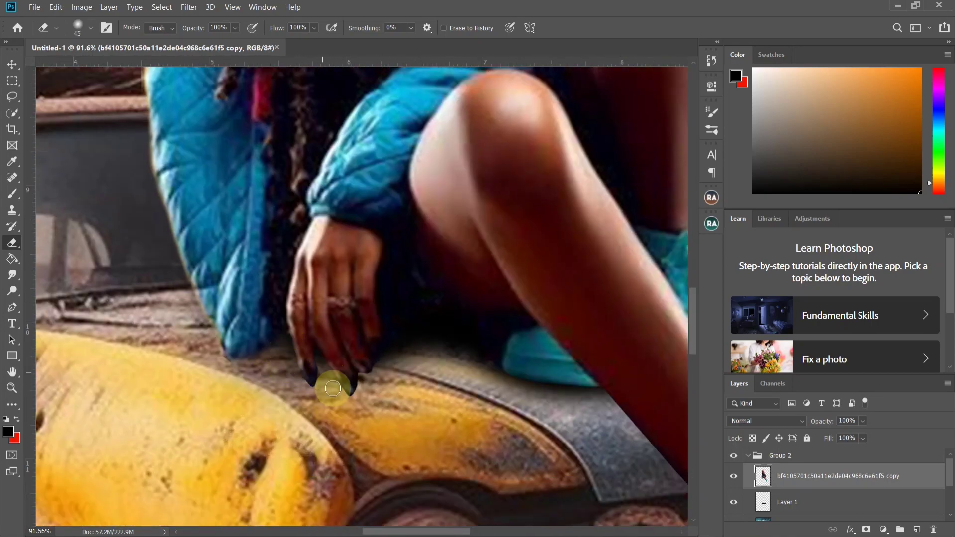
pyautogui.scroll(-3, 333, 388)
pyautogui.scroll(4, 350, 374)
pyautogui.scroll(-5, 376, 360)
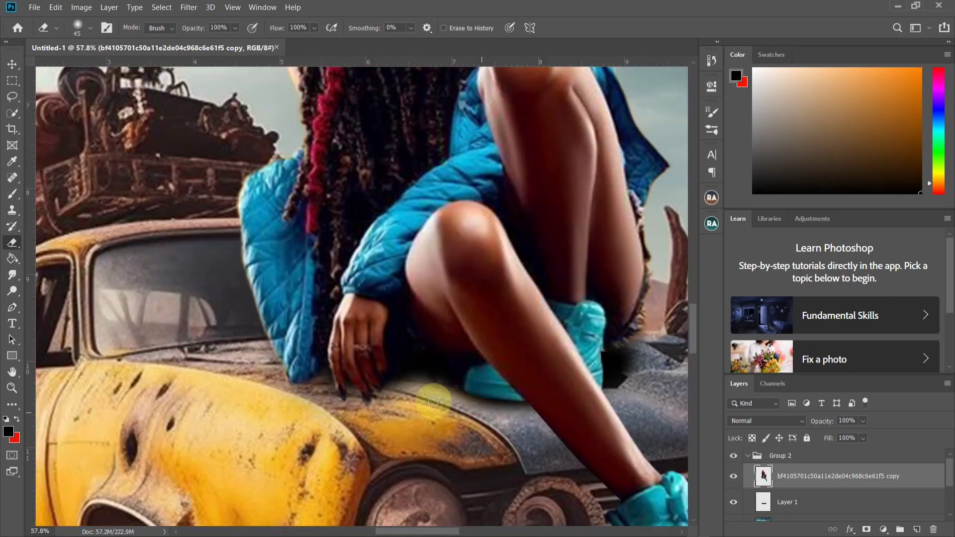
pyautogui.scroll(2, 397, 357)
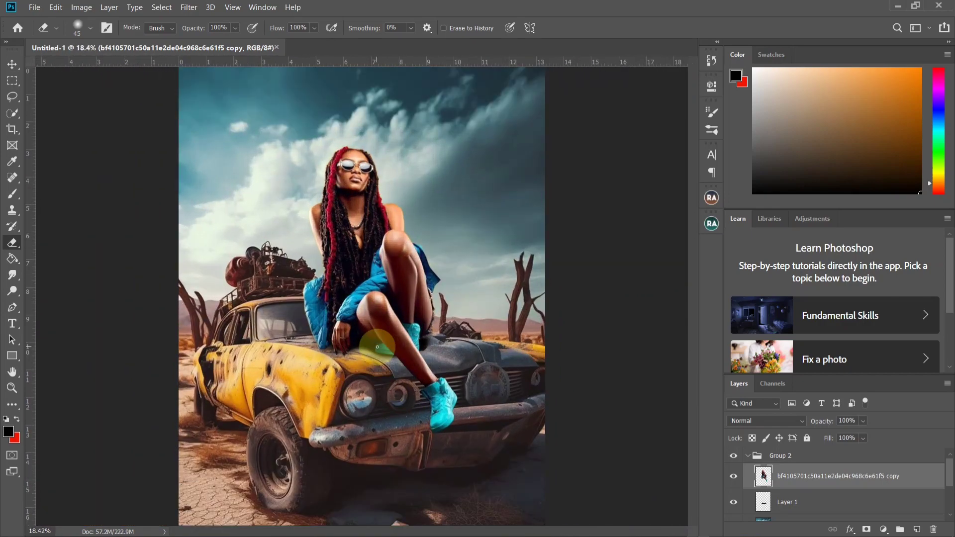
pyautogui.scroll(-3, 397, 357)
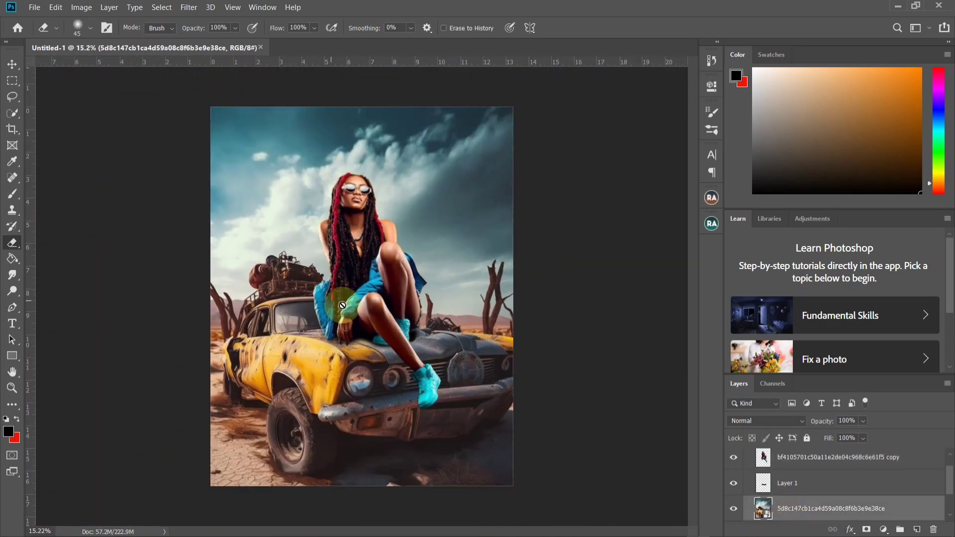
# - Duplicate the yellow car image layer and apply a Motion Blur with an angle of 8° to the copy
pyautogui.scroll(1, 526, 400)
pyautogui.click(189, 7)
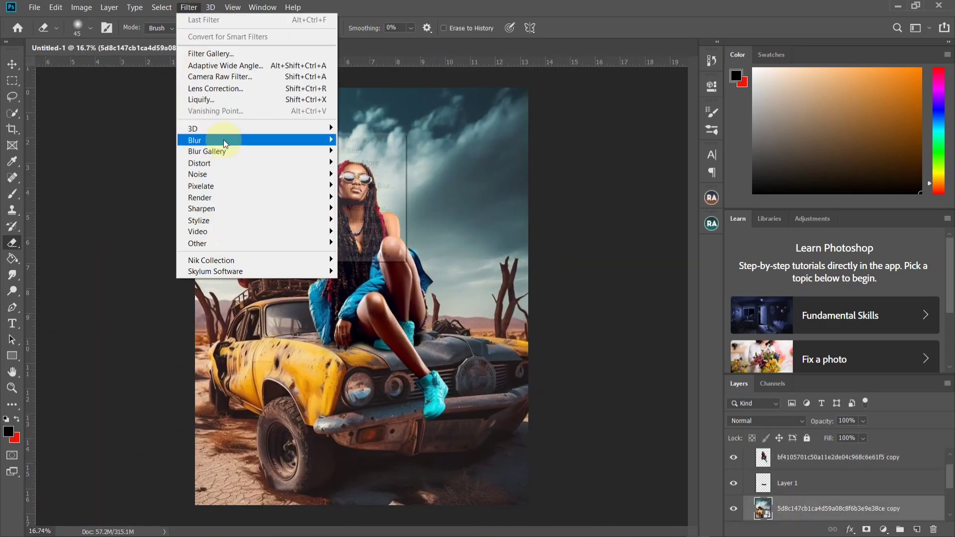
pyautogui.moveTo(224, 141)
pyautogui.click(372, 209)
pyautogui.moveTo(618, 316); pyautogui.dragTo(642, 317)
pyautogui.click(712, 269)
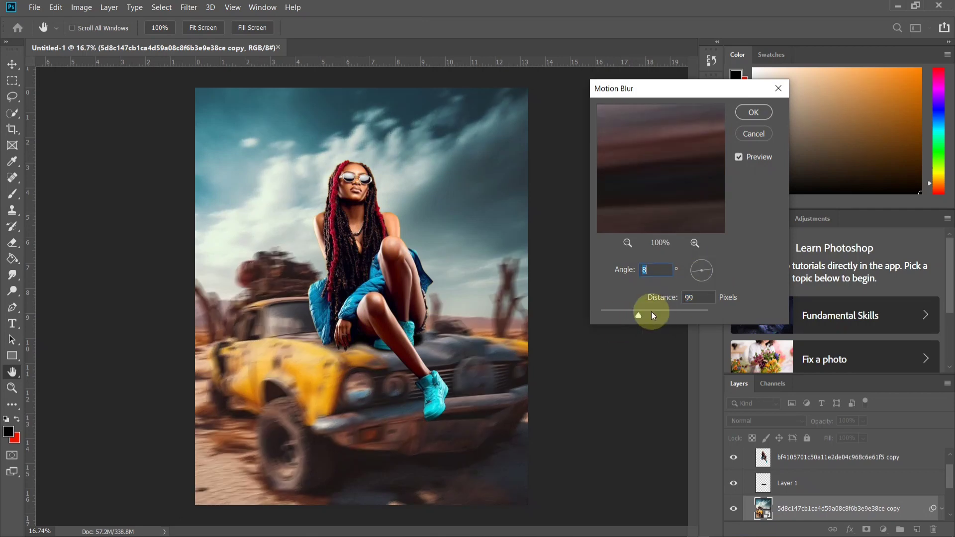
pyautogui.click(657, 315)
pyautogui.press('Return')
# - Rasterize the blurred copy and erase the blur over the car's hood and front with a 1700 px soft eraser
pyautogui.press('e')
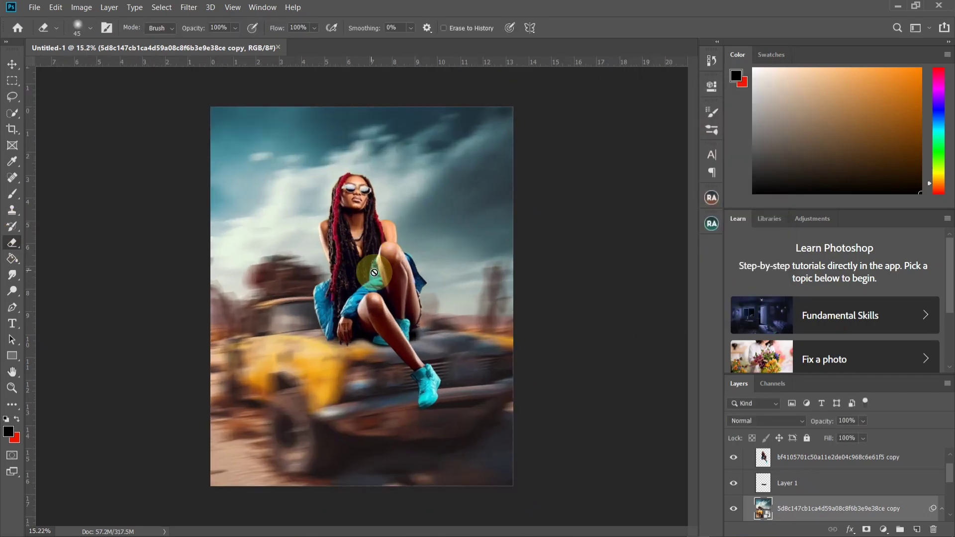
pyautogui.scroll(1, 329, 359)
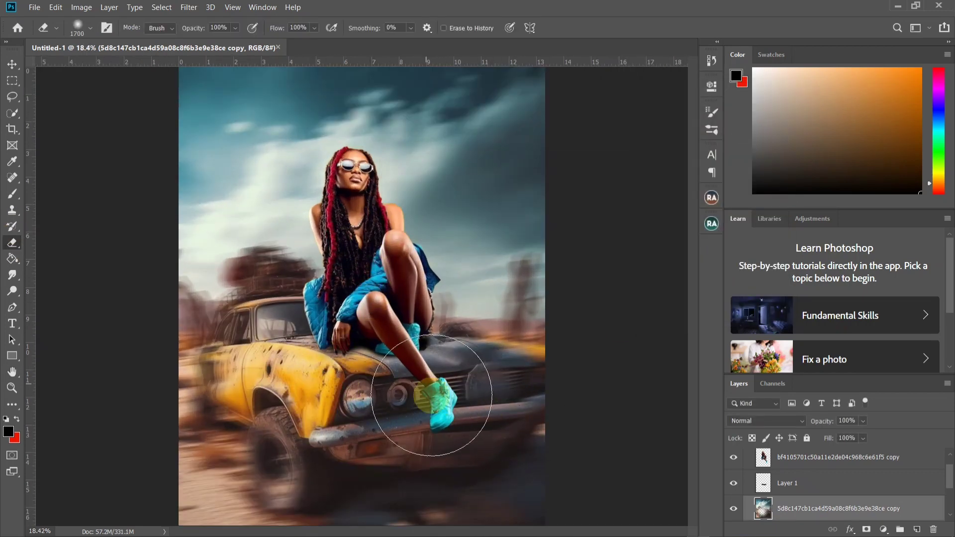
pyautogui.moveTo(431, 395); pyautogui.dragTo(507, 390)
pyautogui.scroll(-5, 413, 341)
pyautogui.scroll(4, 376, 397)
pyautogui.scroll(-5, 448, 348)
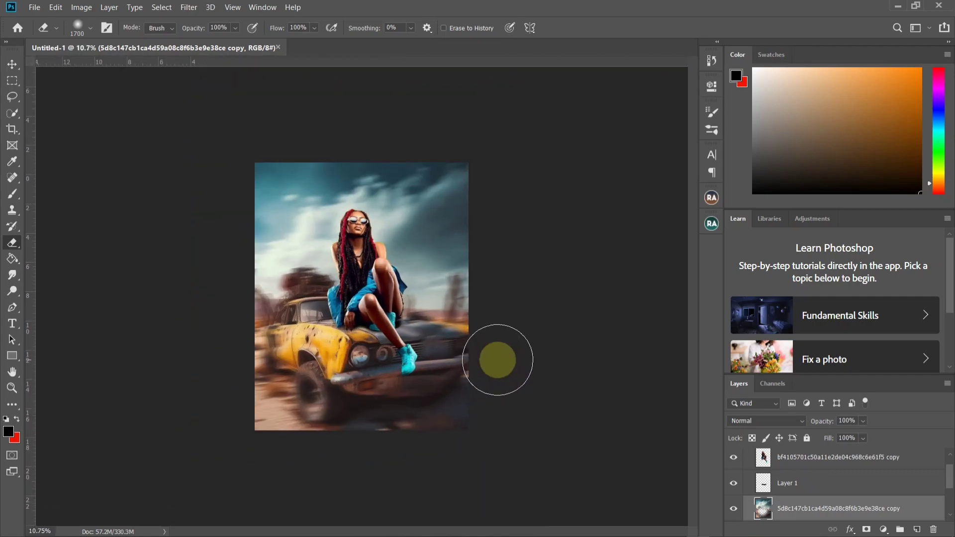
pyautogui.scroll(2, 452, 170)
pyautogui.scroll(-2, 434, 204)
pyautogui.scroll(2, 434, 178)
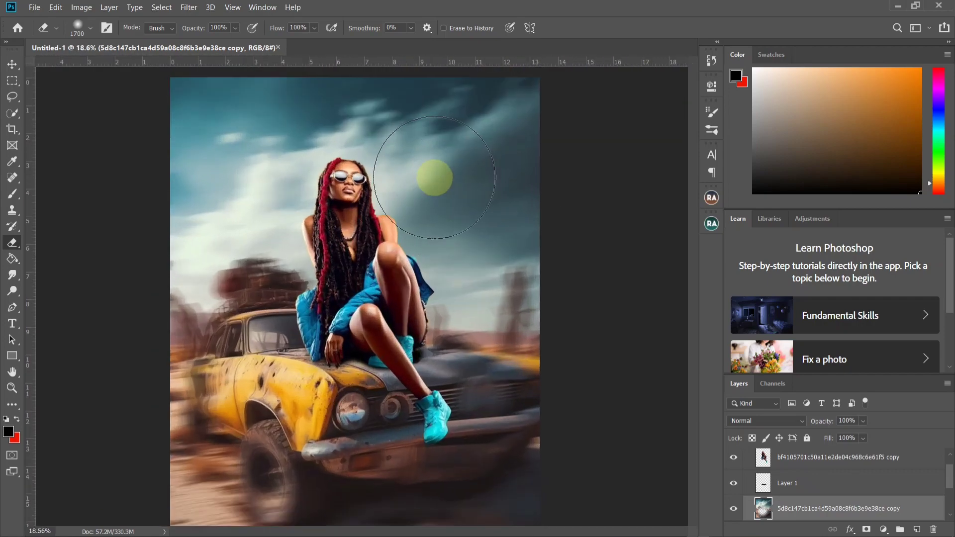
# - Examine the motion blur around the car and the seated woman at several magnifications
pyautogui.scroll(1, 434, 177)
pyautogui.scroll(-3, 411, 213)
pyautogui.scroll(3, 336, 464)
pyautogui.scroll(-1, 347, 393)
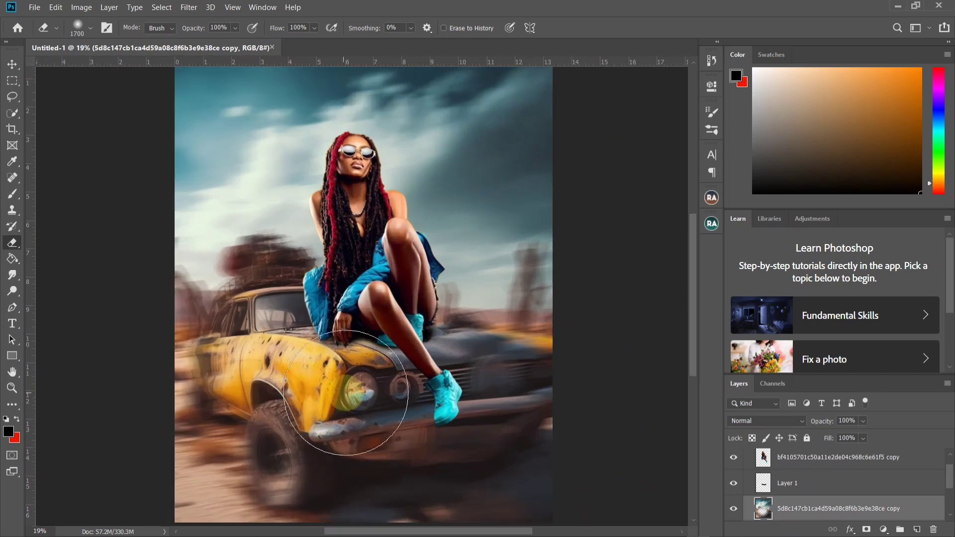
pyautogui.scroll(-3, 454, 351)
pyautogui.scroll(2, 463, 354)
pyautogui.scroll(-1, 477, 354)
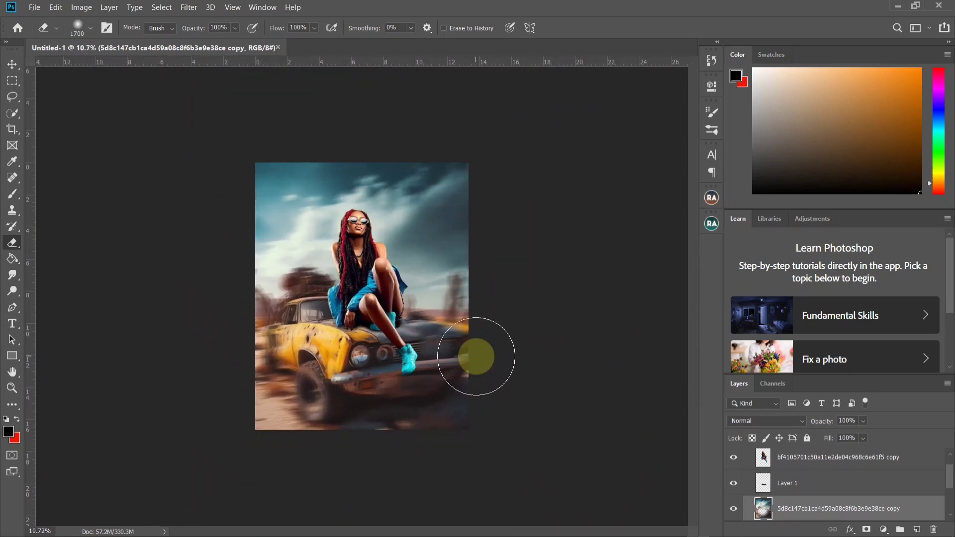
pyautogui.scroll(1, 507, 358)
pyautogui.scroll(3, 428, 305)
# - Duplicate the seated woman's layer and reapply the last Motion Blur filter to the copy
pyautogui.click(804, 461)
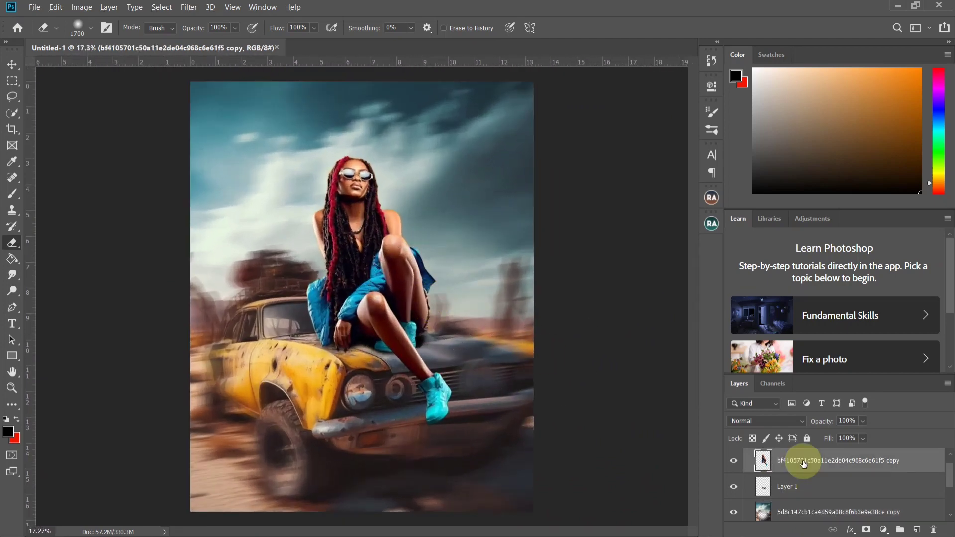
pyautogui.hotkey('ctrl', 'j')
pyautogui.click(190, 7)
pyautogui.click(209, 22)
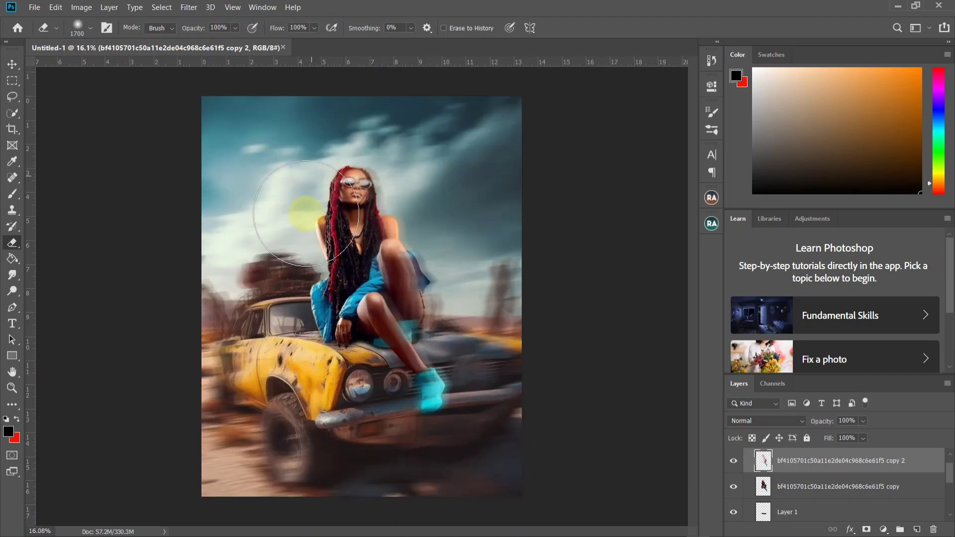
# - Erase the motion blur over the woman's face and body on the copy with a 500 px soft eraser
pyautogui.scroll(1, 520, 356)
pyautogui.scroll(-2, 516, 262)
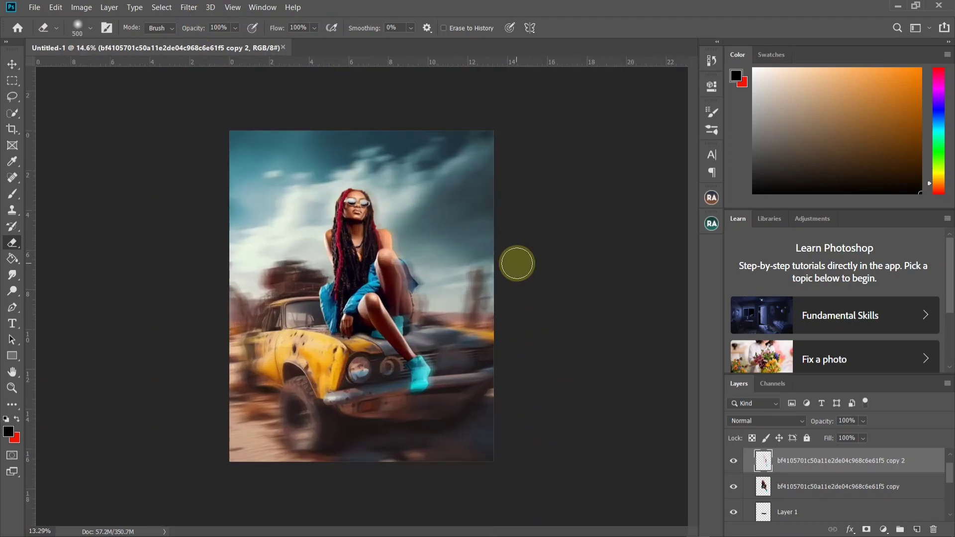
pyautogui.scroll(4, 399, 196)
pyautogui.scroll(-4, 495, 355)
pyautogui.scroll(9, 395, 370)
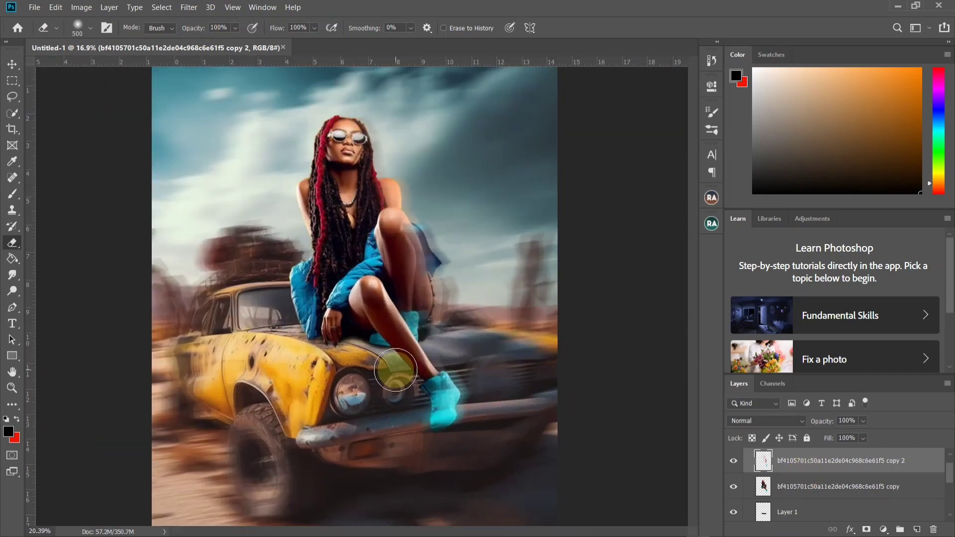
pyautogui.doubleClick(810, 511)
pyautogui.click(932, 109)
pyautogui.click(863, 421)
pyautogui.moveTo(880, 438); pyautogui.dragTo(890, 441)
pyautogui.scroll(-6, 547, 396)
pyautogui.scroll(12, 428, 349)
pyautogui.scroll(-14, 524, 386)
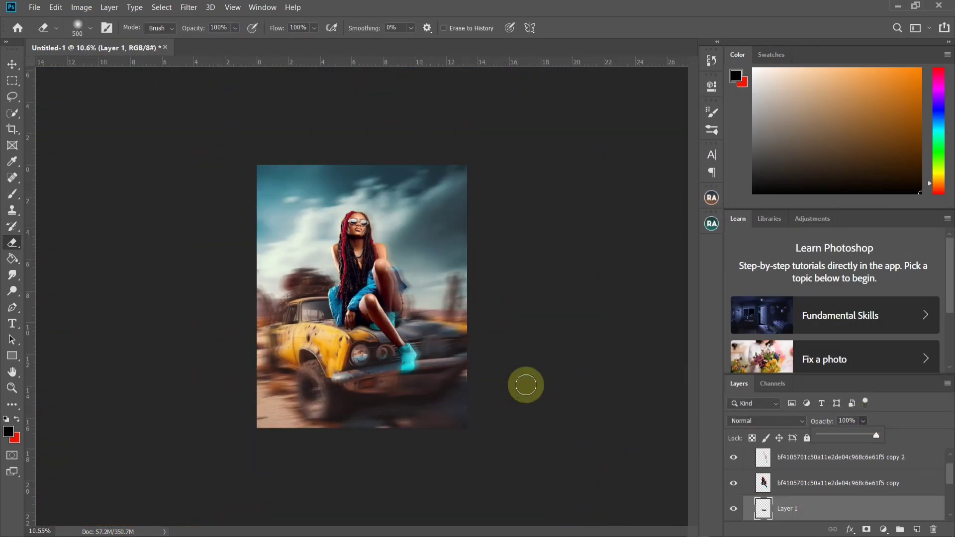
# - Paint a soft black shadow beneath the woman's legs on a new layer with a 150 px brush and set its opacity to 86%
pyautogui.scroll(12, 382, 351)
pyautogui.click(916, 530)
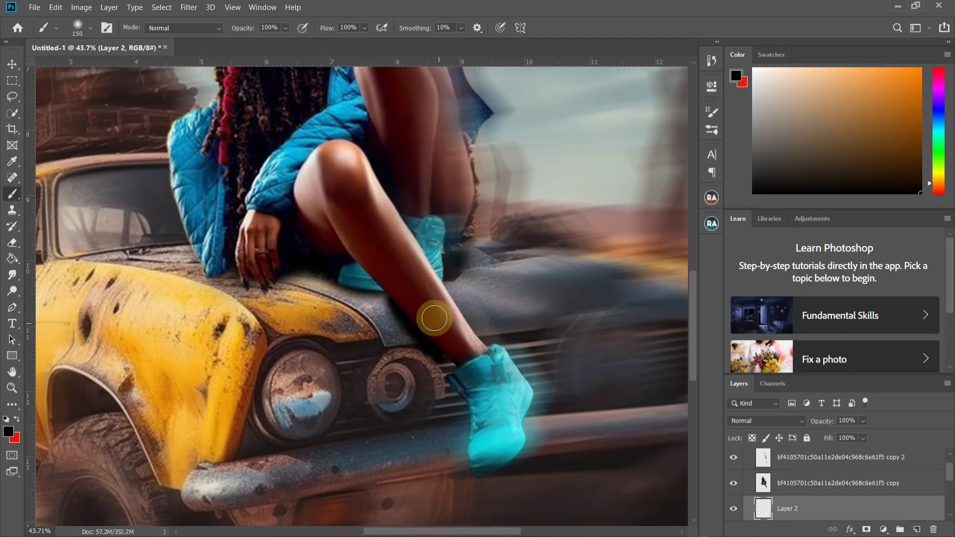
pyautogui.scroll(-4, 457, 358)
pyautogui.scroll(2, 500, 366)
pyautogui.click(863, 421)
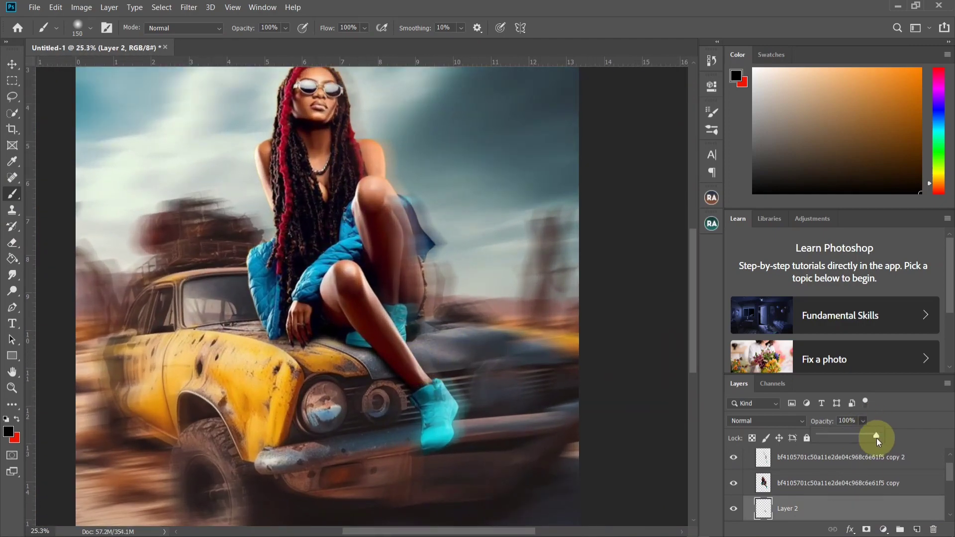
# - Paint a larger soft black shadow over the hood beneath the woman on another new layer with a 300 px brush
pyautogui.hotkey('ctrl', 'shift', 'alt', 'n')
pyautogui.scroll(-3, 437, 375)
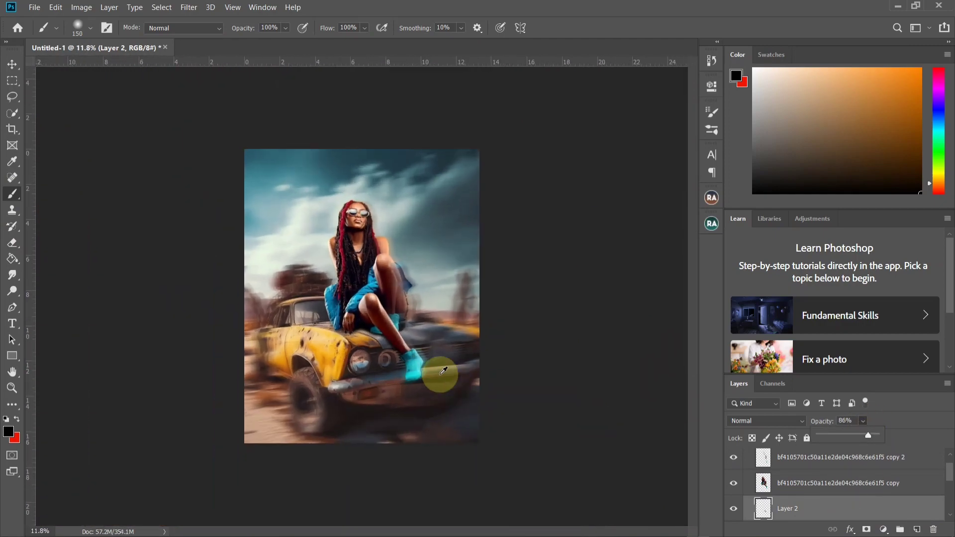
pyautogui.scroll(6, 463, 396)
pyautogui.scroll(2, 477, 323)
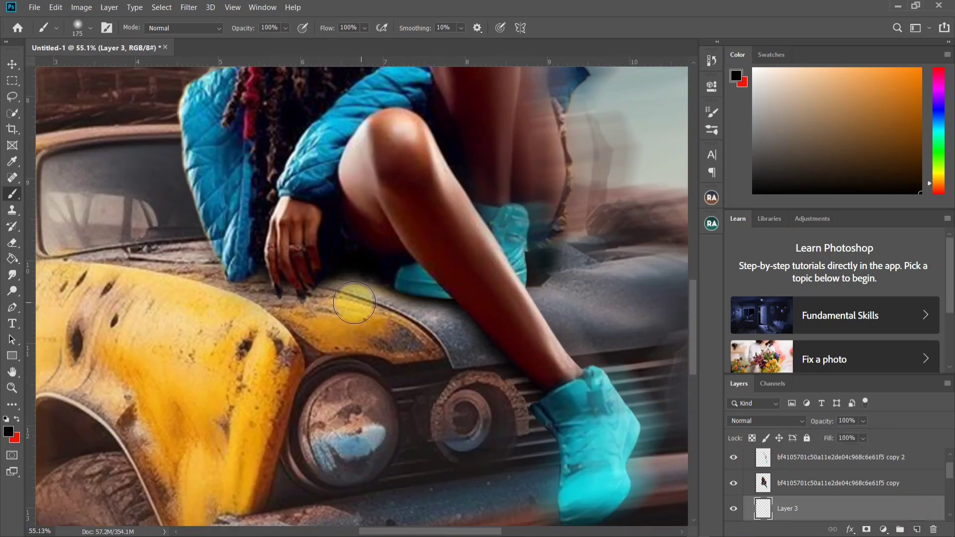
pyautogui.press(']')
pyautogui.press(']')
pyautogui.press(']')
pyautogui.press(']')
# - Set the larger shadow layer's opacity to 68% and soften the shadow with a 400 px eraser
pyautogui.click(863, 421)
pyautogui.moveTo(864, 434); pyautogui.dragTo(853, 434)
pyautogui.scroll(-5, 494, 420)
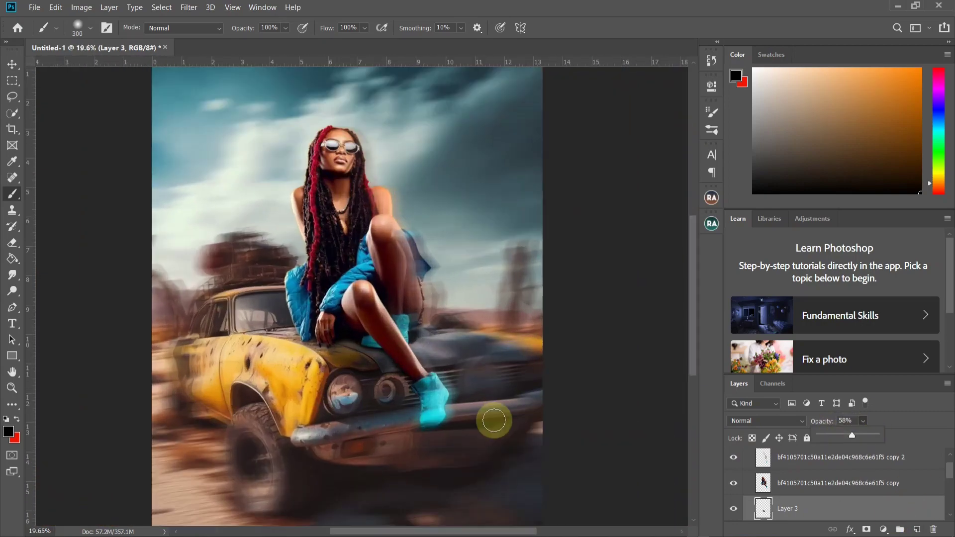
pyautogui.press('e')
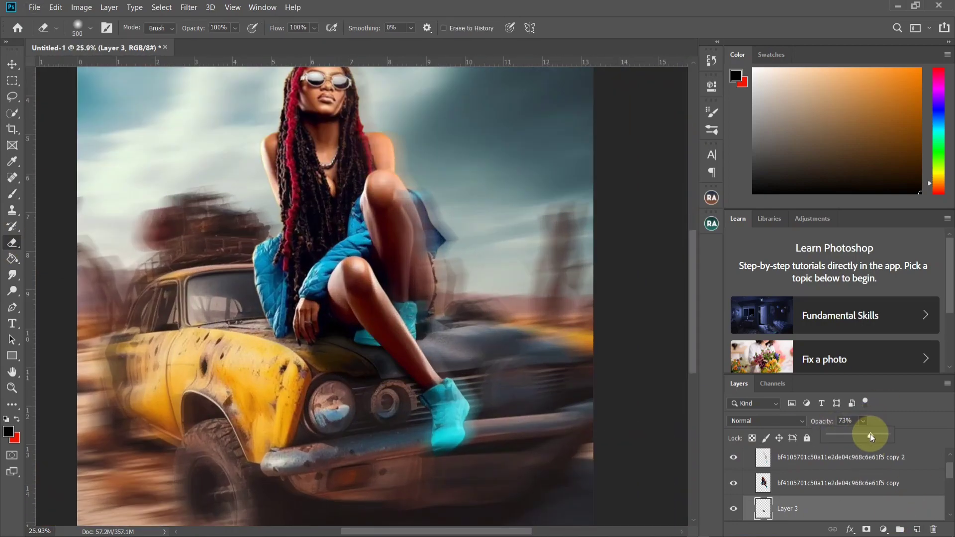
pyautogui.moveTo(871, 436); pyautogui.dragTo(868, 435)
pyautogui.scroll(1, 361, 377)
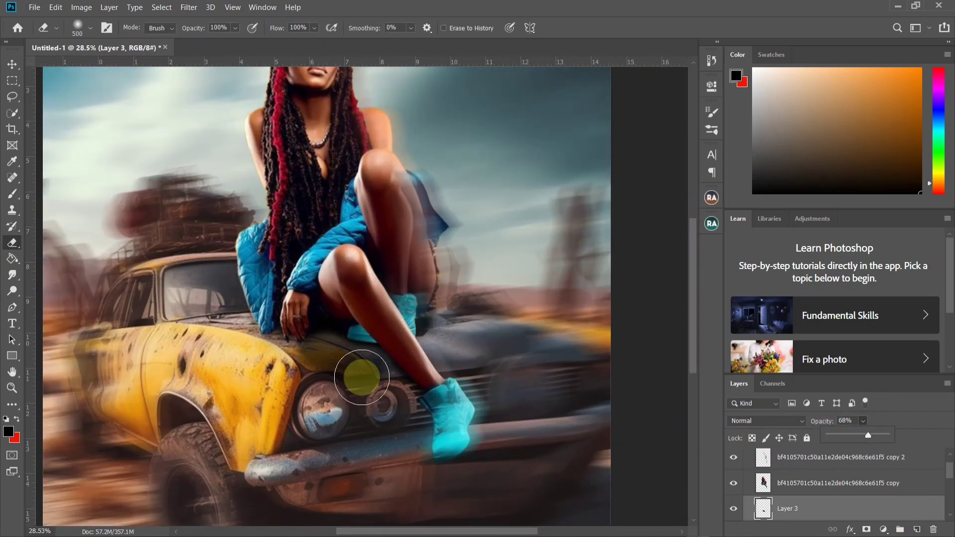
pyautogui.scroll(-10, 461, 337)
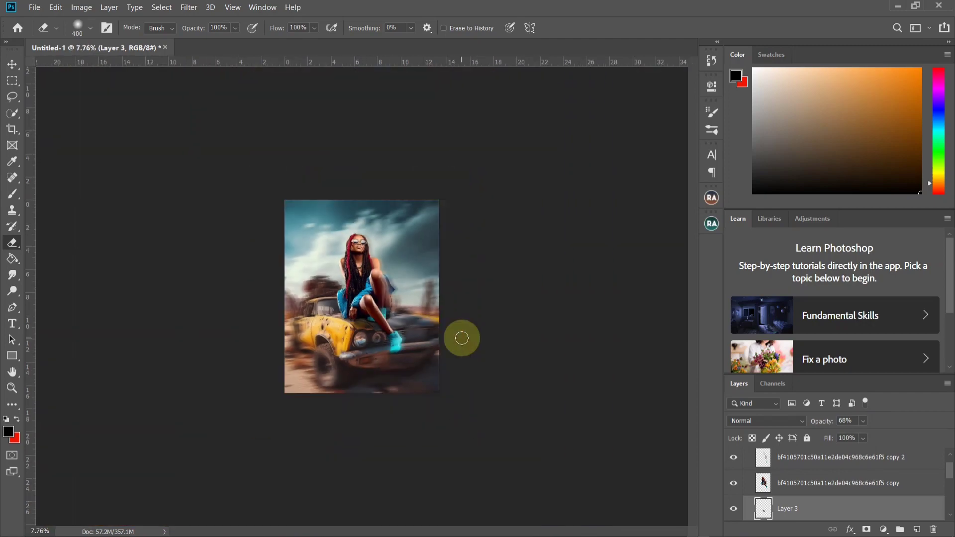
pyautogui.scroll(6, 462, 337)
pyautogui.scroll(-4, 752, 495)
# - Compare the car copy's visibility on and off, and apply a Gaussian Blur with a 58.2 px radius to it
pyautogui.click(737, 494)
pyautogui.click(734, 492)
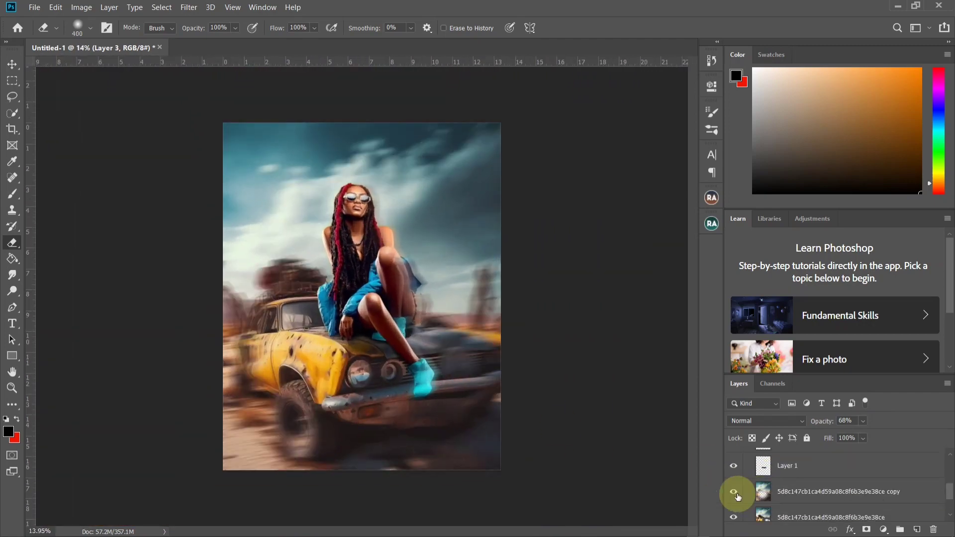
pyautogui.click(806, 476)
pyautogui.click(189, 7)
pyautogui.moveTo(245, 134)
pyautogui.click(373, 188)
pyautogui.moveTo(580, 383); pyautogui.dragTo(610, 384)
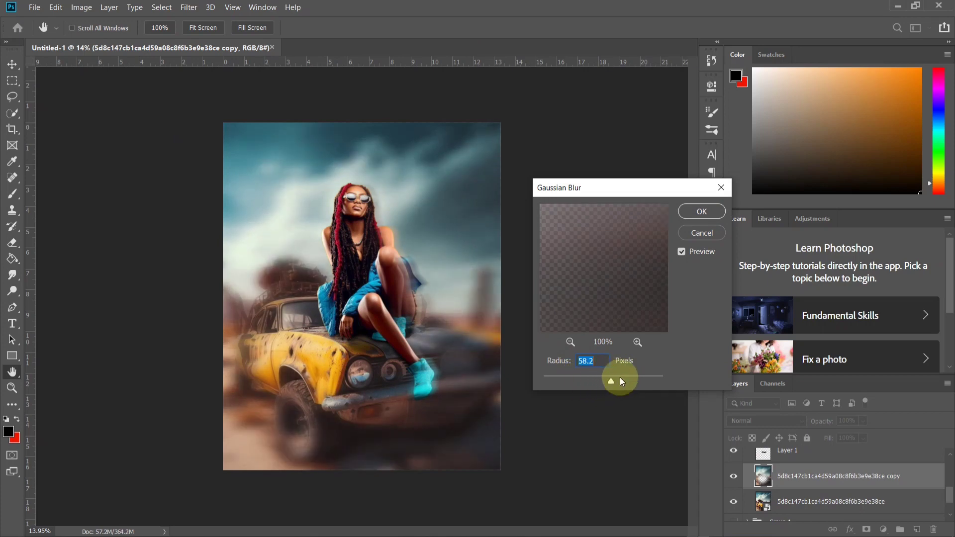
pyautogui.click(701, 212)
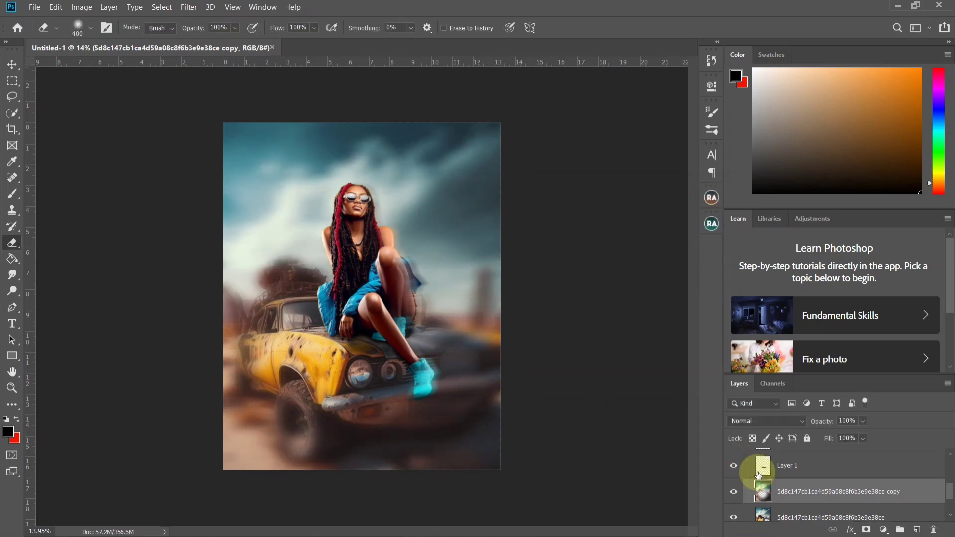
# - Apply a Gaussian Blur with a radius of 52.4 px to the motion-blurred copy of the woman
pyautogui.click(733, 458)
pyautogui.click(733, 461)
pyautogui.click(841, 457)
pyautogui.click(189, 7)
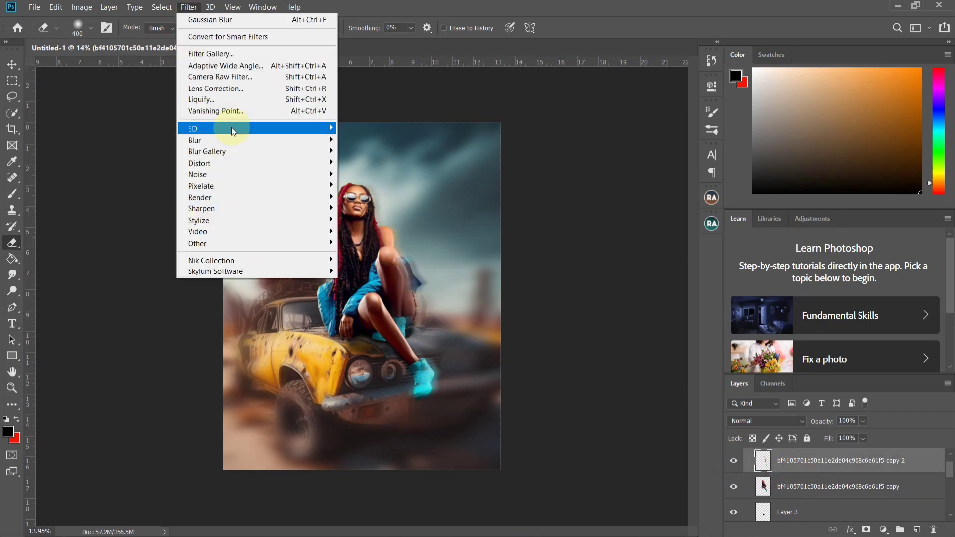
pyautogui.moveTo(234, 133)
pyautogui.click(378, 183)
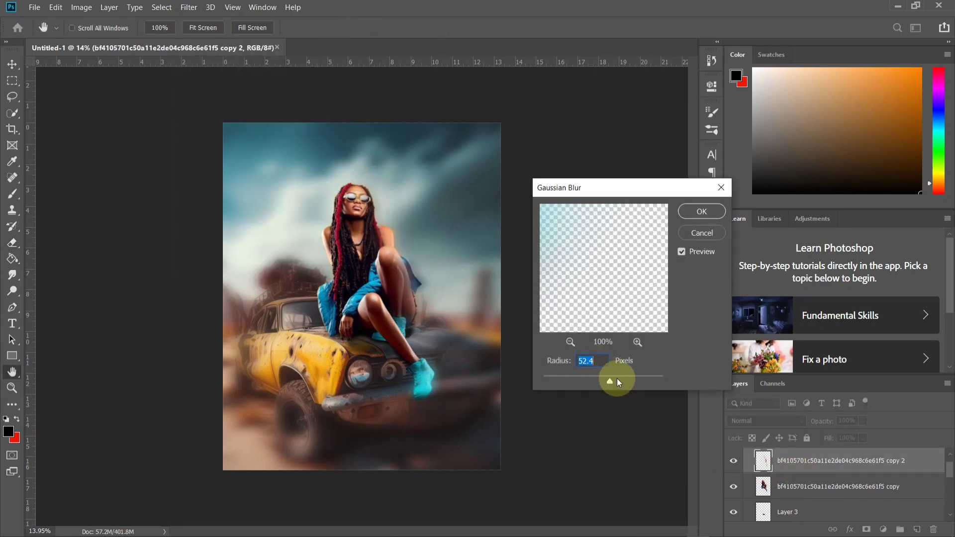
pyautogui.click(701, 212)
# - Examine the blur around the woman's legs and shoe with her blurred copy shown and hidden
pyautogui.scroll(2, 441, 335)
pyautogui.scroll(-1, 297, 162)
pyautogui.scroll(5, 319, 174)
pyautogui.scroll(-14, 423, 232)
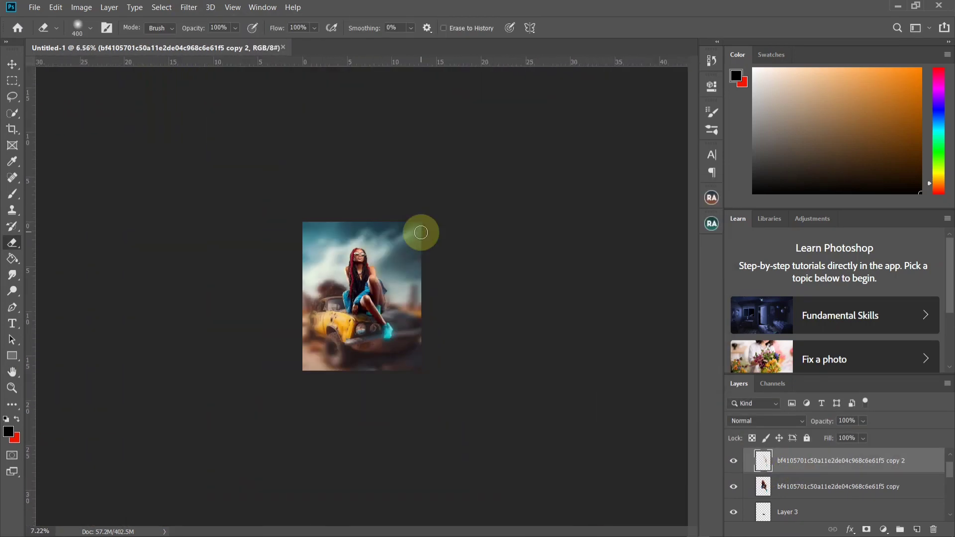
pyautogui.scroll(8, 302, 202)
pyautogui.keyDown('alt'); pyautogui.scroll(4, 395, 320); pyautogui.keyUp('alt')
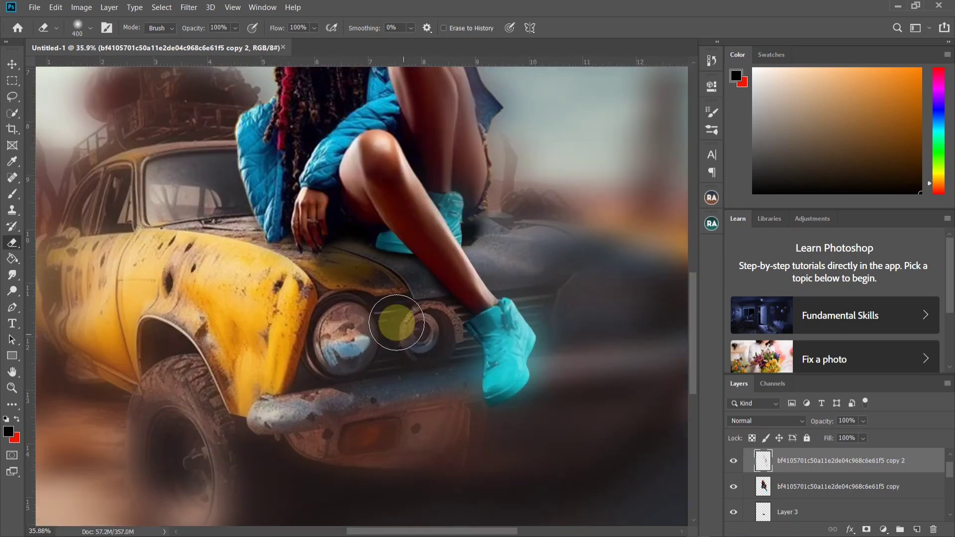
pyautogui.keyDown('alt'); pyautogui.scroll(-4, 368, 299); pyautogui.keyUp('alt')
pyautogui.keyDown('alt'); pyautogui.scroll(4, 367, 354); pyautogui.keyUp('alt')
pyautogui.keyDown('alt'); pyautogui.scroll(-4, 447, 341); pyautogui.keyUp('alt')
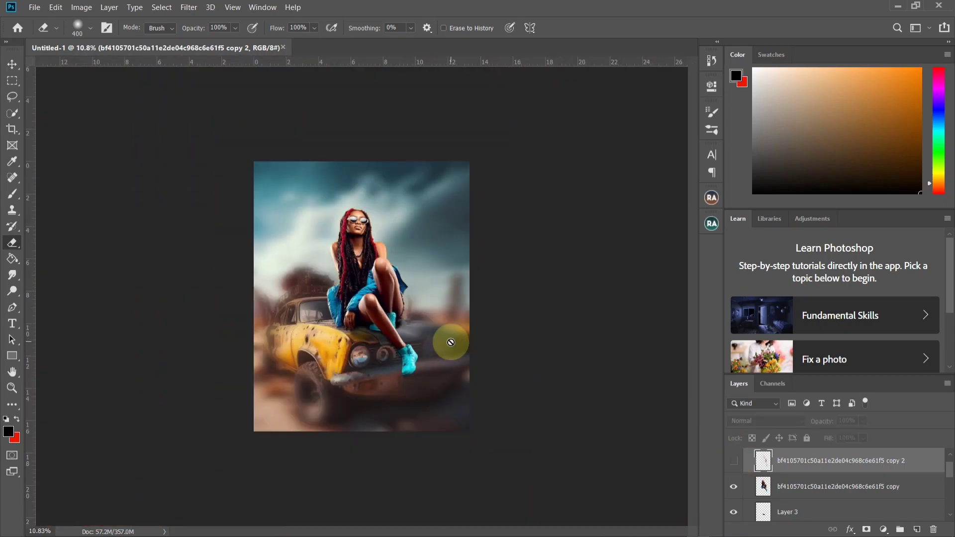
# - Erase the excess blur around the front shoe and the jacket on the blurred copy with a 200 px soft eraser
pyautogui.keyDown('alt'); pyautogui.scroll(3, 458, 269); pyautogui.keyUp('alt')
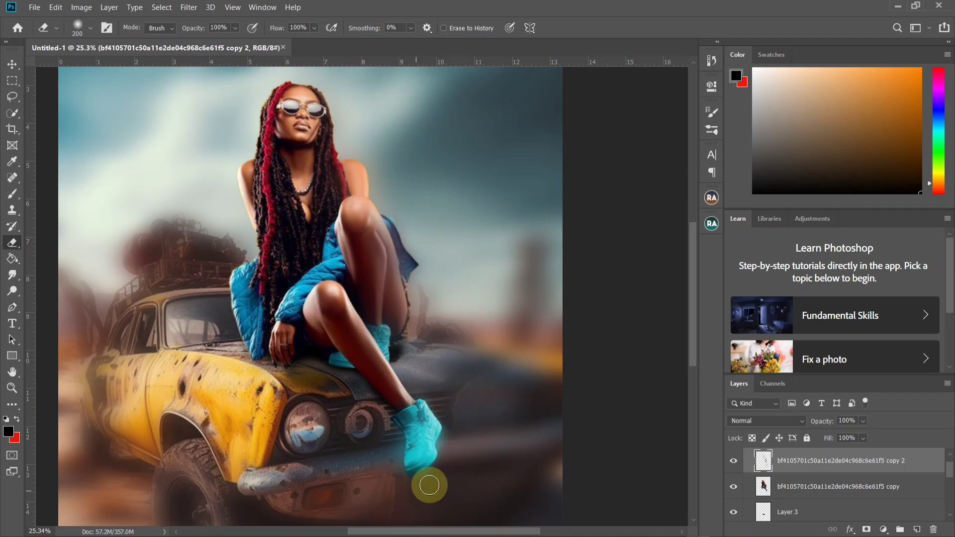
pyautogui.keyDown('alt'); pyautogui.scroll(-4, 494, 429); pyautogui.keyUp('alt')
pyautogui.keyDown('alt'); pyautogui.scroll(4, 422, 435); pyautogui.keyUp('alt')
pyautogui.keyDown('alt'); pyautogui.scroll(-4, 497, 356); pyautogui.keyUp('alt')
pyautogui.keyDown('alt'); pyautogui.scroll(4, 446, 297); pyautogui.keyUp('alt')
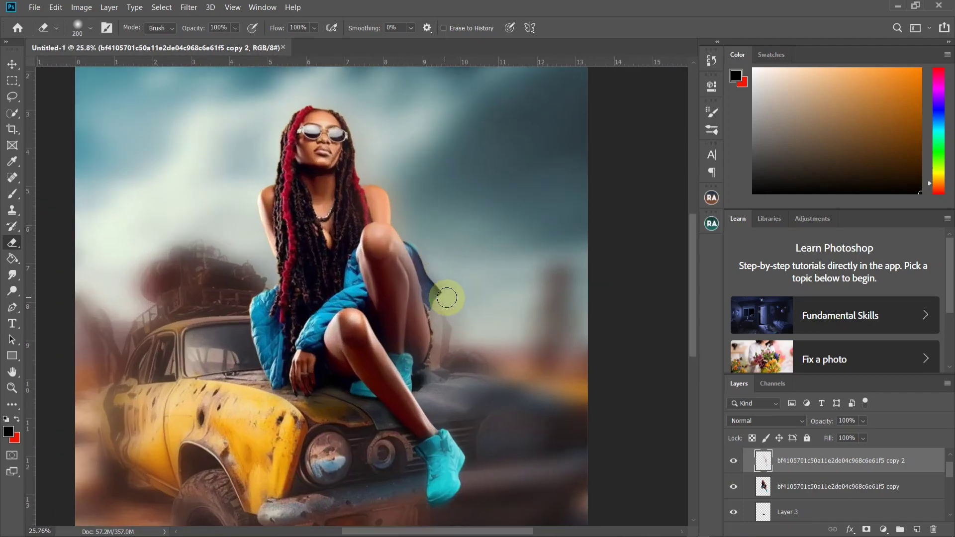
# - Clean the remaining blur glow around the woman's shoulder and the top of her head with the 200 px eraser
pyautogui.keyDown('alt'); pyautogui.scroll(-4, 454, 352); pyautogui.keyUp('alt')
pyautogui.keyDown('alt'); pyautogui.scroll(4, 400, 223); pyautogui.keyUp('alt')
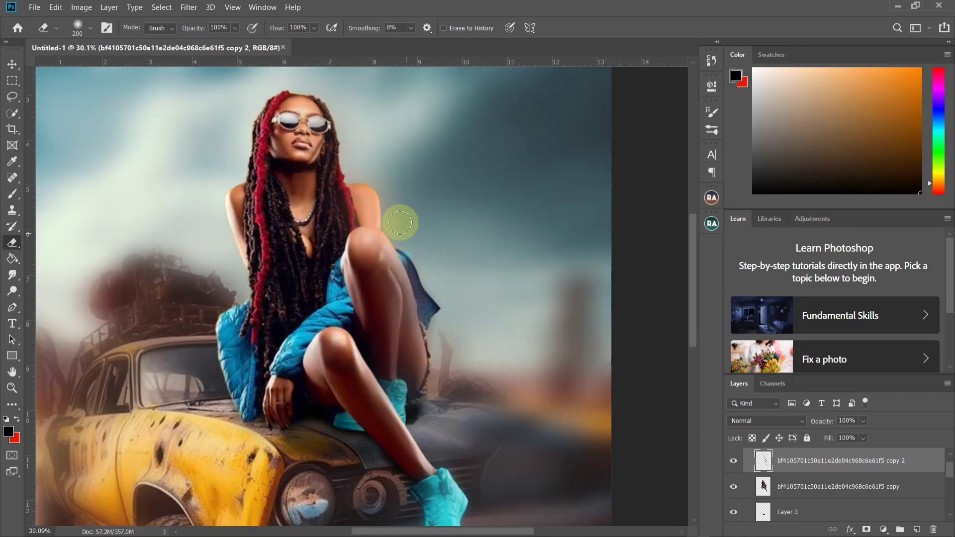
pyautogui.keyDown('alt'); pyautogui.scroll(-4, 362, 171); pyautogui.keyUp('alt')
pyautogui.keyDown('alt'); pyautogui.scroll(4, 388, 239); pyautogui.keyUp('alt')
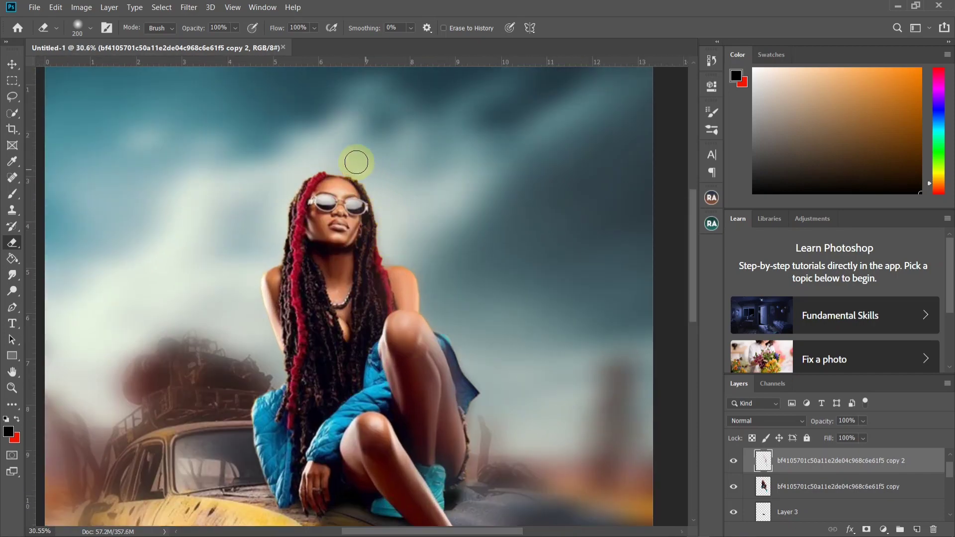
pyautogui.keyDown('alt'); pyautogui.scroll(-4, 505, 441); pyautogui.keyUp('alt')
pyautogui.keyDown('alt'); pyautogui.scroll(4, 380, 241); pyautogui.keyUp('alt')
pyautogui.keyDown('alt'); pyautogui.scroll(-4, 501, 264); pyautogui.keyUp('alt')
pyautogui.keyDown('alt'); pyautogui.scroll(2, 395, 261); pyautogui.keyUp('alt')
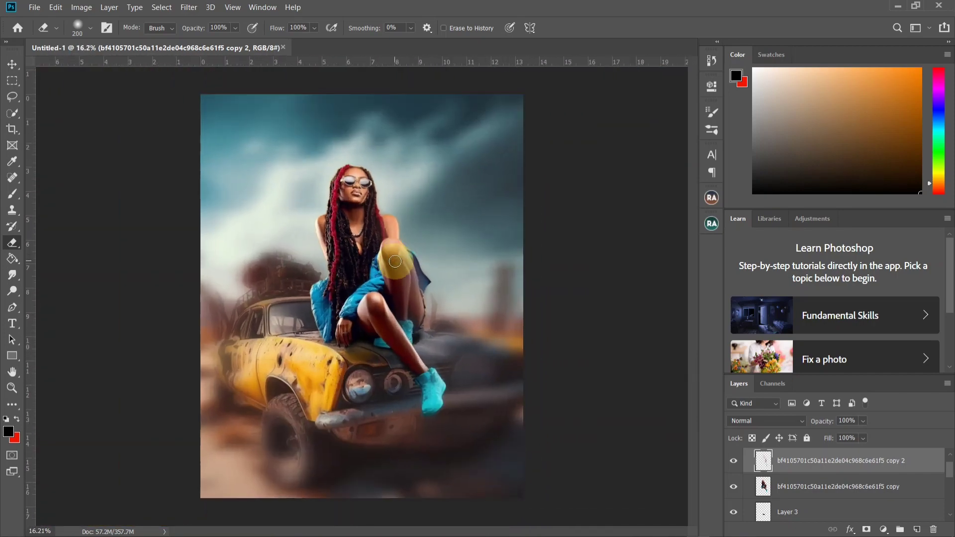
pyautogui.keyDown('alt'); pyautogui.scroll(-3, 397, 262); pyautogui.keyUp('alt')
pyautogui.keyDown('alt'); pyautogui.scroll(5, 360, 301); pyautogui.keyUp('alt')
pyautogui.keyDown('alt'); pyautogui.scroll(-2, 537, 346); pyautogui.keyUp('alt')
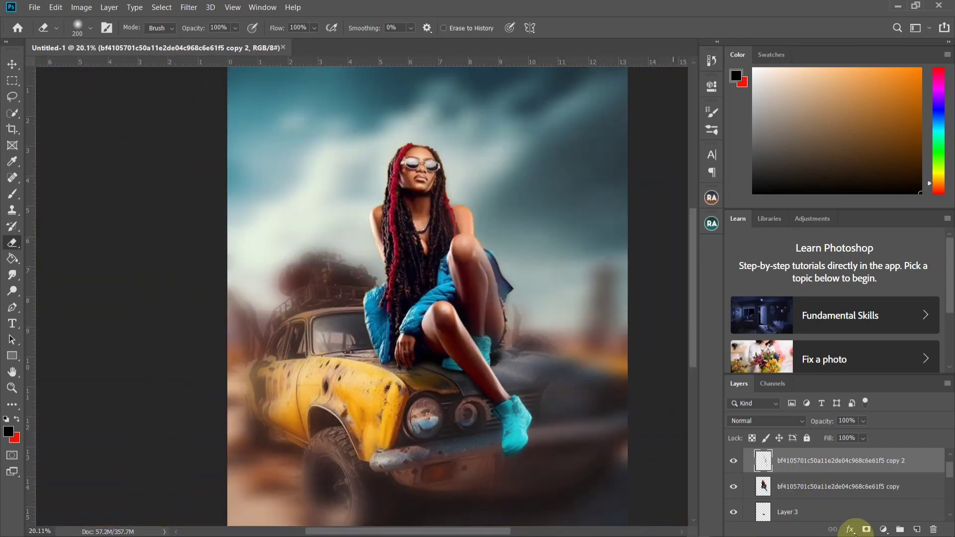
# - Add a Color Lookup adjustment layer above the woman's layers and apply the Crisp_Warm.look LUT
pyautogui.click(883, 529)
pyautogui.click(903, 463)
pyautogui.click(625, 122)
pyautogui.click(608, 193)
pyautogui.click(608, 124)
pyautogui.click(605, 216)
# - Try the 3Strip.look, 2Strip.look and Bleach Bypass.look LUTs on the Color Lookup layer
pyautogui.click(608, 124)
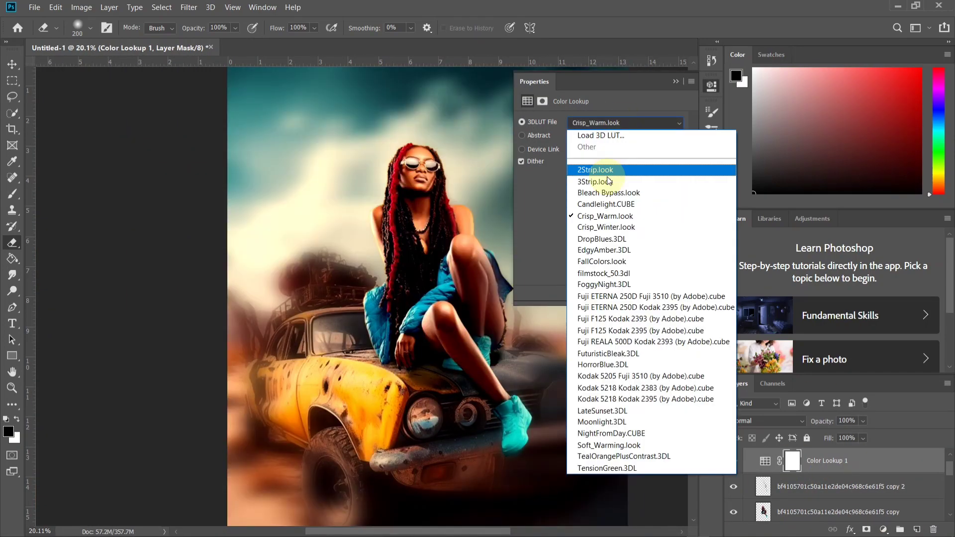
pyautogui.click(608, 182)
pyautogui.click(607, 123)
pyautogui.click(606, 169)
pyautogui.click(606, 124)
pyautogui.click(625, 193)
pyautogui.click(622, 124)
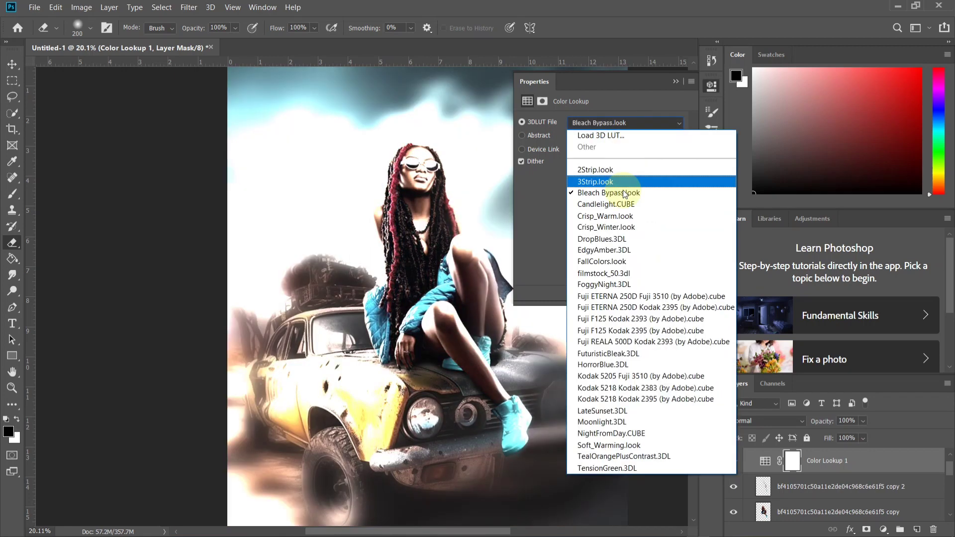
# - Try the Candlelight.CUBE LUT and adjust the Color Lookup layer's opacity with it
pyautogui.click(616, 204)
pyautogui.click(13, 65)
pyautogui.keyDown('alt'); pyautogui.scroll(-4, 384, 244); pyautogui.keyUp('alt')
pyautogui.keyDown('alt'); pyautogui.scroll(3, 384, 244); pyautogui.keyUp('alt')
pyautogui.keyDown('alt'); pyautogui.scroll(-1, 384, 242); pyautogui.keyUp('alt')
pyautogui.click(863, 422)
pyautogui.moveTo(880, 437)
pyautogui.mouseDown()
pyautogui.moveTo(859, 439)
pyautogui.moveTo(880, 437)
pyautogui.mouseUp()
# - Set the Color Lookup layer to the Crisp_Warm.look LUT and lower its opacity to 32%
pyautogui.click(617, 124)
pyautogui.click(625, 216)
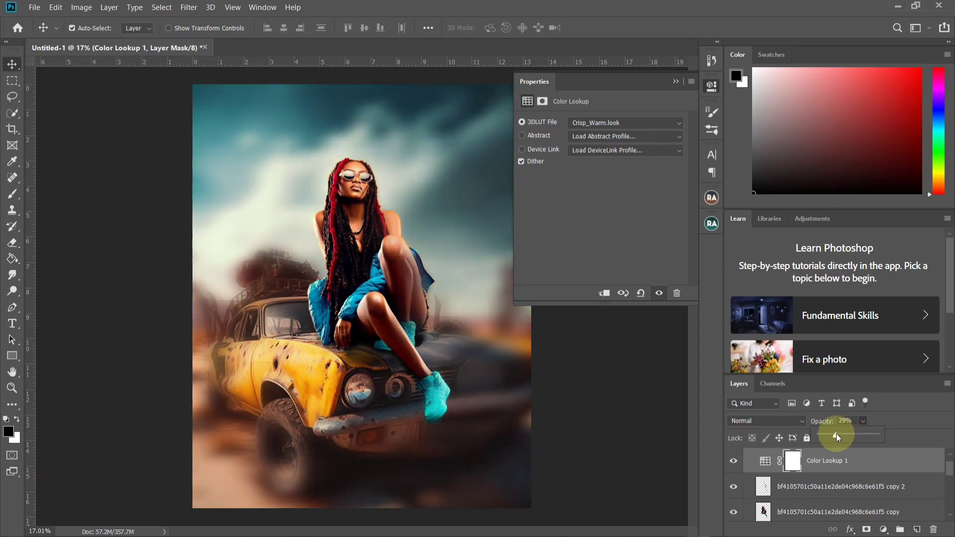
pyautogui.moveTo(836, 434); pyautogui.dragTo(840, 434)
pyautogui.scroll(-3, 378, 308)
pyautogui.scroll(5, 441, 288)
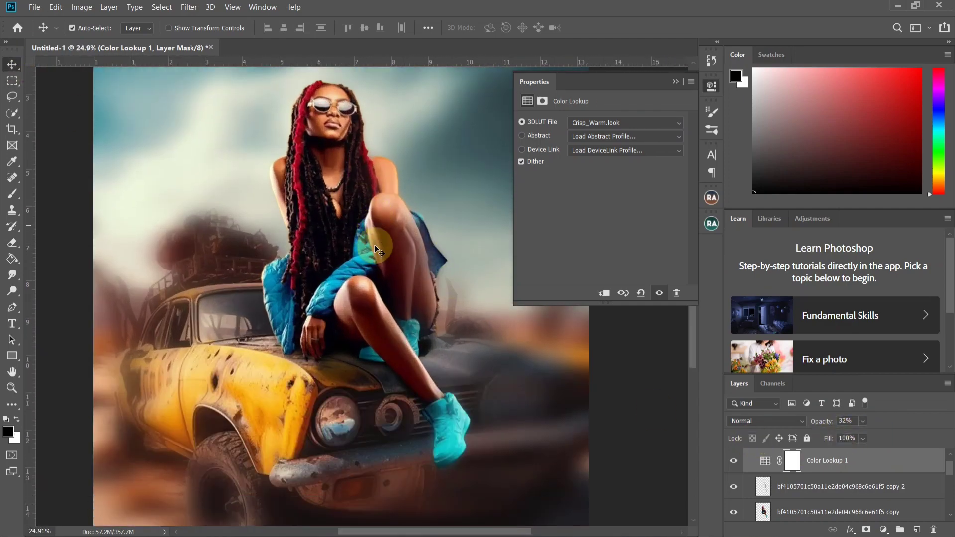
# - Clean the edge of the turquoise shoe resting on the hood on the original woman layer with a 60 px eraser
pyautogui.scroll(10, 369, 229)
pyautogui.click(838, 512)
pyautogui.click(12, 242)
pyautogui.press('[')
pyautogui.press('[')
pyautogui.press('[')
pyautogui.press('[')
pyautogui.press('[')
pyautogui.press('[')
pyautogui.press('[')
pyautogui.press('[')
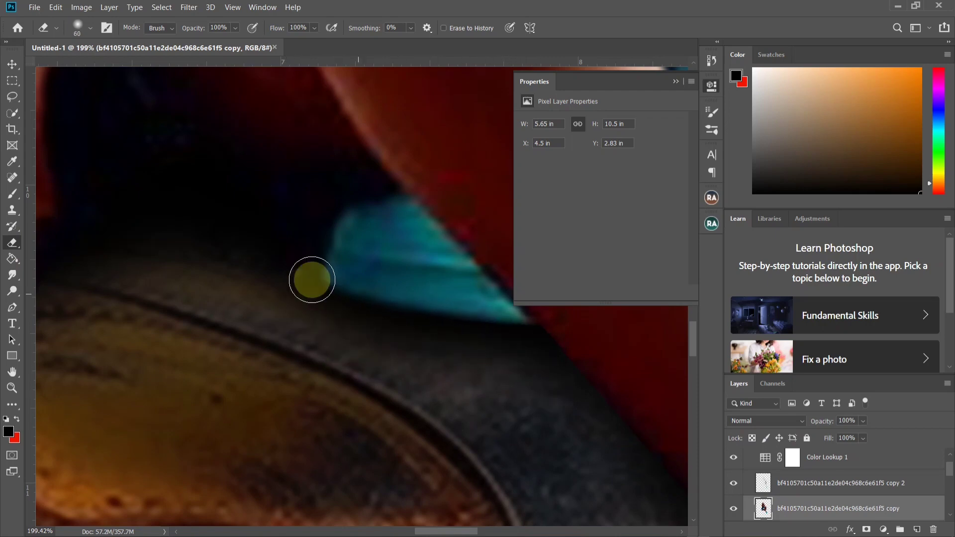
# - Compare the whole composite with the Color Lookup adjustment hidden and shown
pyautogui.scroll(-12, 433, 335)
pyautogui.scroll(1, 792, 458)
pyautogui.click(732, 478)
pyautogui.click(733, 478)
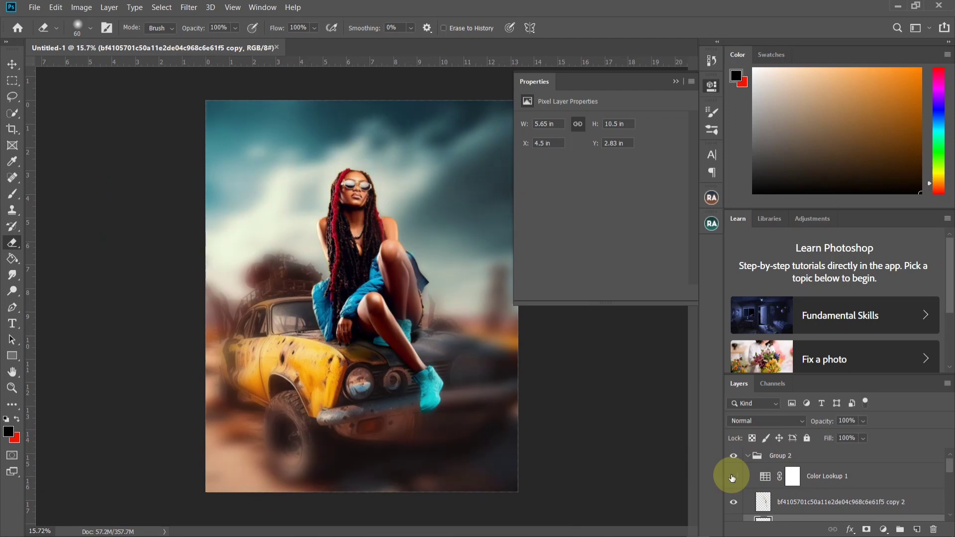
# - Add a second Color Lookup adjustment layer directly above the woman's "copy 2" layer
pyautogui.click(815, 500)
pyautogui.click(883, 530)
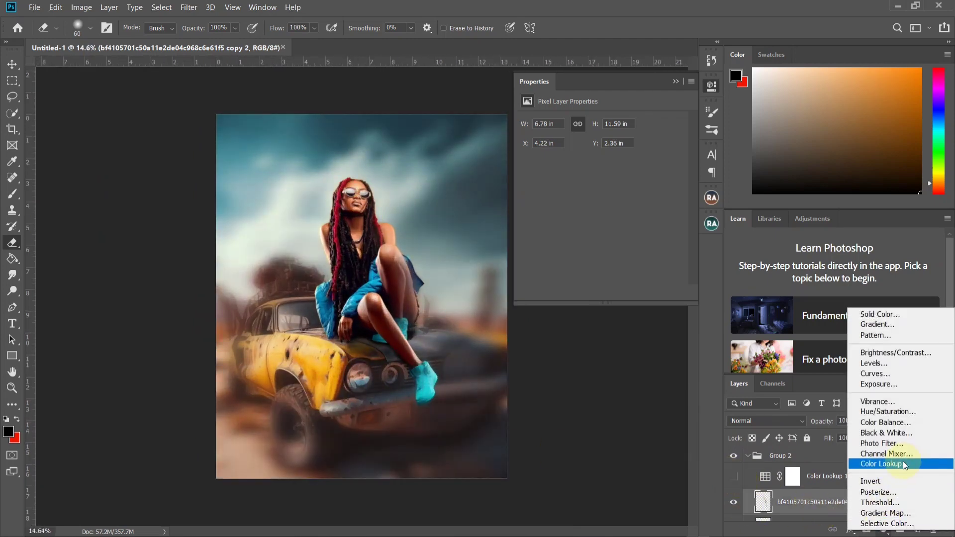
pyautogui.click(903, 463)
# - Try the Candlelight.CUBE, Crisp_Winter.look and Crisp_Warm.look LUTs on the new Color Lookup layer
pyautogui.click(625, 123)
pyautogui.click(626, 204)
pyautogui.click(624, 123)
pyautogui.click(620, 227)
pyautogui.click(622, 123)
pyautogui.click(613, 216)
# - Try the DropBlues.3DL, EdgyAmber.3DL and FallColors.look LUTs on Color Lookup 2
pyautogui.click(616, 123)
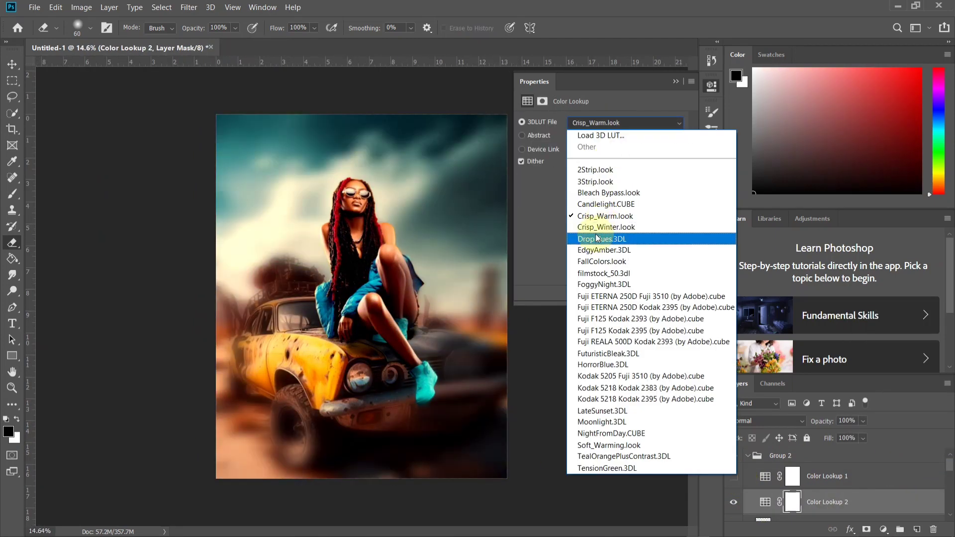
pyautogui.click(598, 240)
pyautogui.click(628, 124)
pyautogui.click(621, 251)
pyautogui.click(619, 123)
pyautogui.click(606, 262)
# - Try the filmstock_50.3dl, FoggyNight.3DL, Fuji ETERNA 250D Fuji 3510 and Fuji ETERNA 250D Kodak 2395 LUTs on Color Lookup 2
pyautogui.click(617, 123)
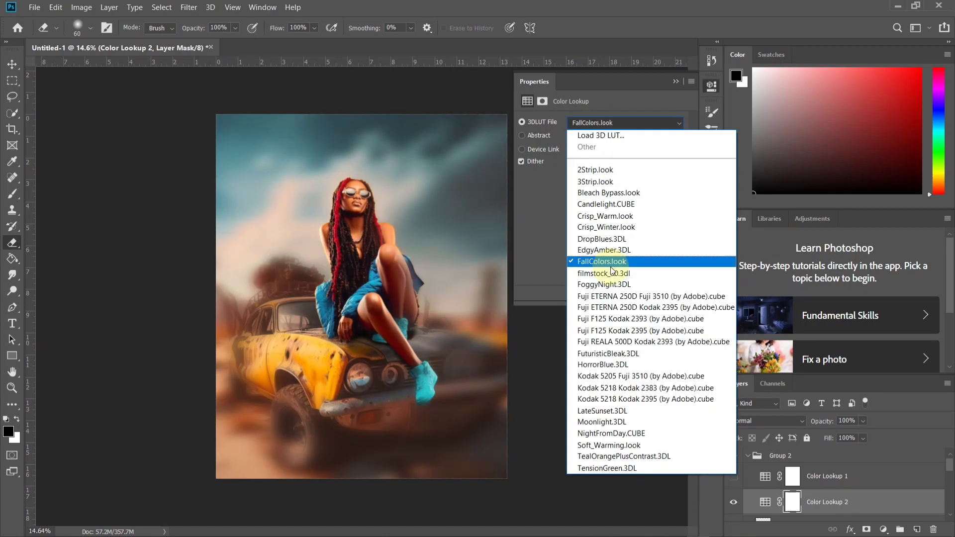
pyautogui.click(613, 273)
pyautogui.click(625, 122)
pyautogui.click(604, 284)
pyautogui.click(625, 122)
pyautogui.click(646, 296)
pyautogui.click(620, 123)
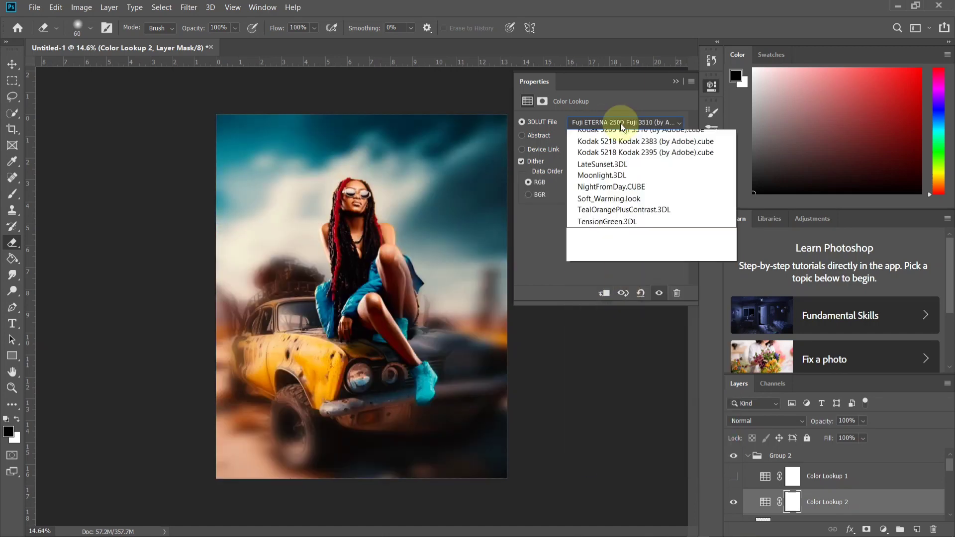
pyautogui.click(627, 307)
# - Set Color Lookup 2 to the Fuji F125 Kodak 2393 LUT and lower its opacity to 29%
pyautogui.click(626, 123)
pyautogui.click(610, 318)
pyautogui.moveTo(866, 437); pyautogui.dragTo(834, 439)
# - Compare the grading of Color Lookup 1 and Color Lookup 2 by showing and hiding each layer over the whole composite
pyautogui.click(733, 503)
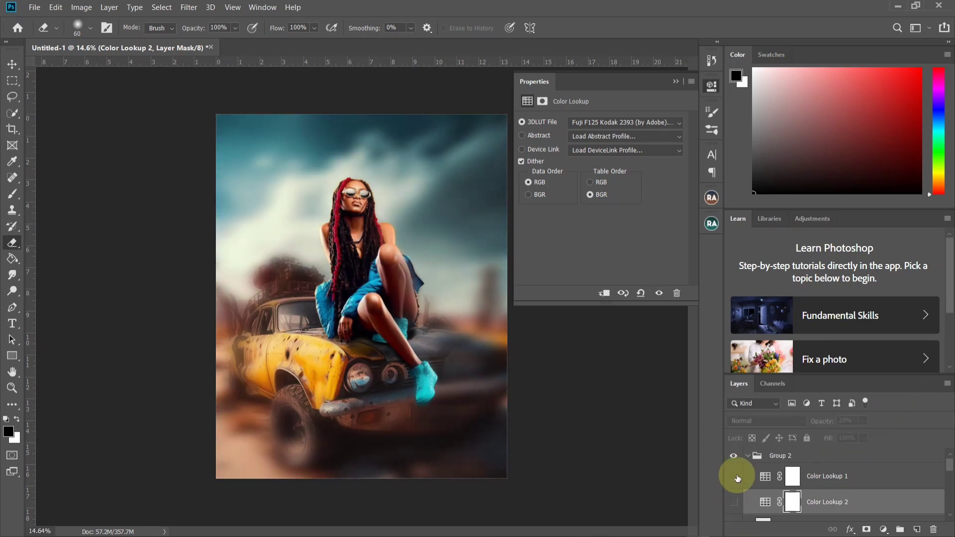
pyautogui.click(732, 477)
pyautogui.click(732, 503)
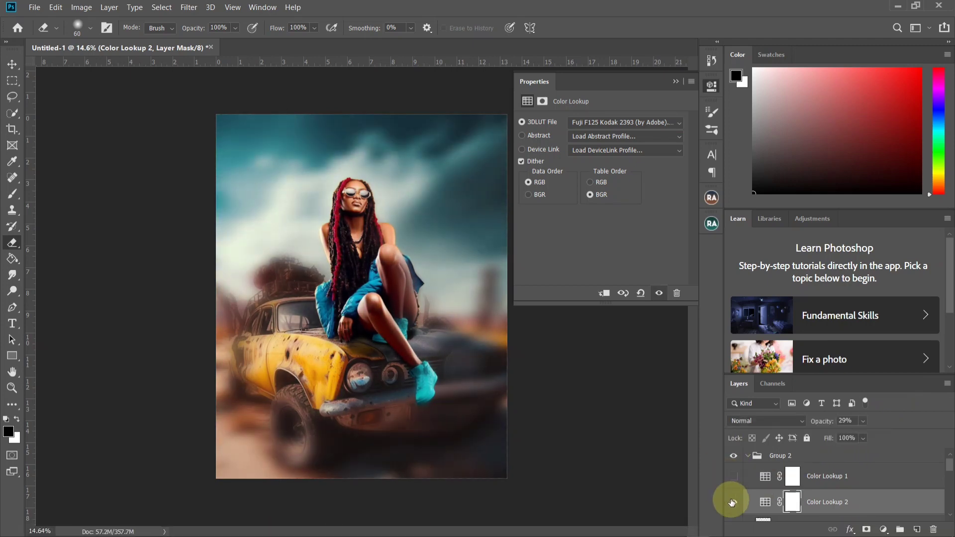
pyautogui.click(733, 478)
pyautogui.click(733, 477)
pyautogui.click(733, 477)
pyautogui.click(734, 478)
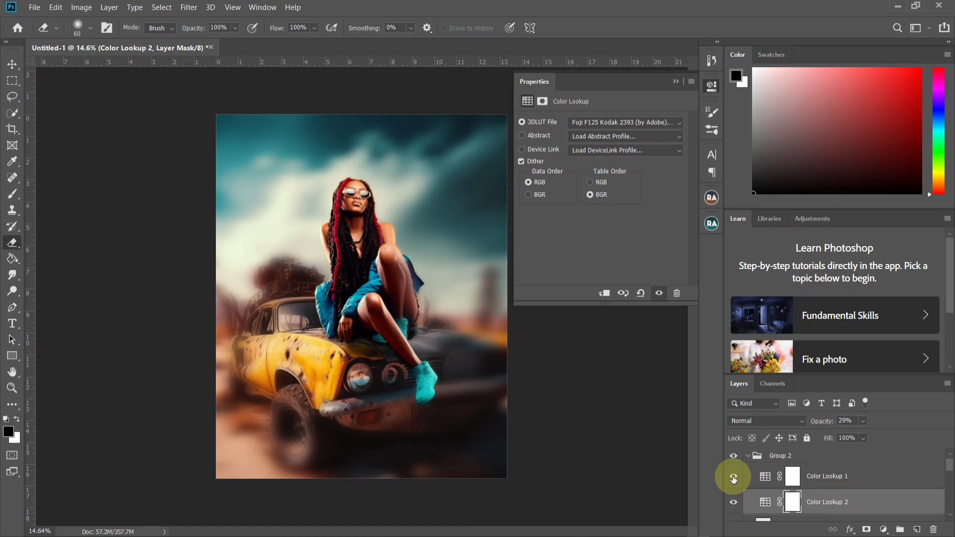
pyautogui.click(733, 478)
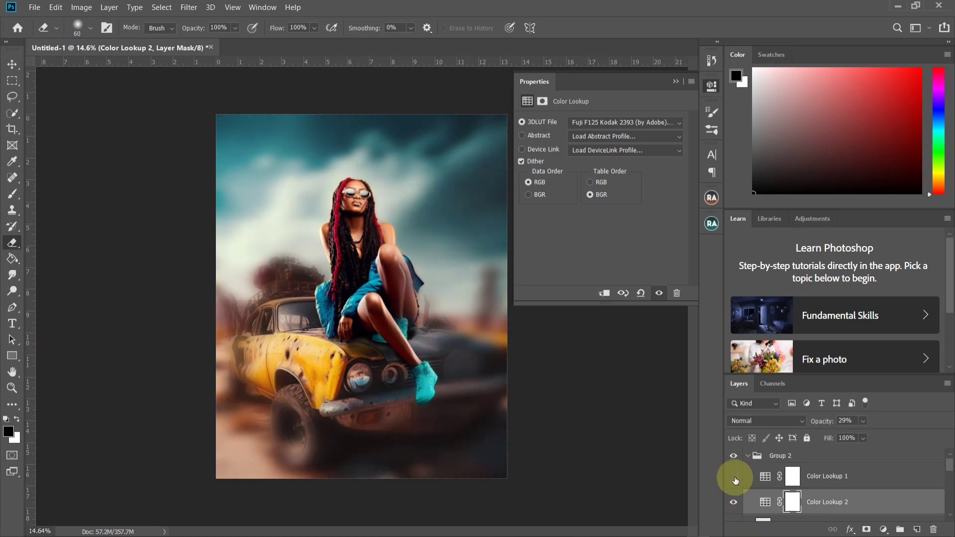
pyautogui.click(733, 479)
pyautogui.click(734, 503)
pyautogui.click(733, 479)
pyautogui.click(734, 479)
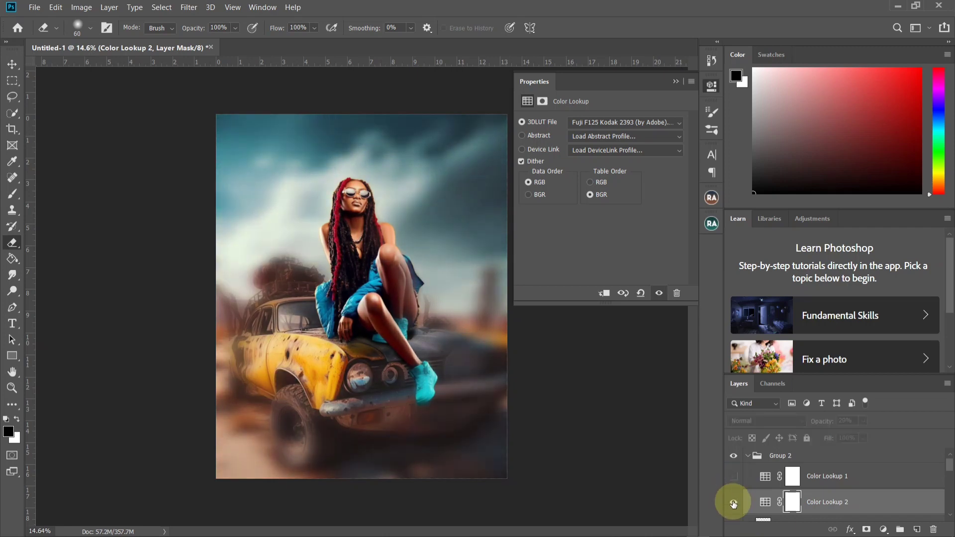
pyautogui.click(734, 503)
pyautogui.click(733, 503)
pyautogui.click(734, 477)
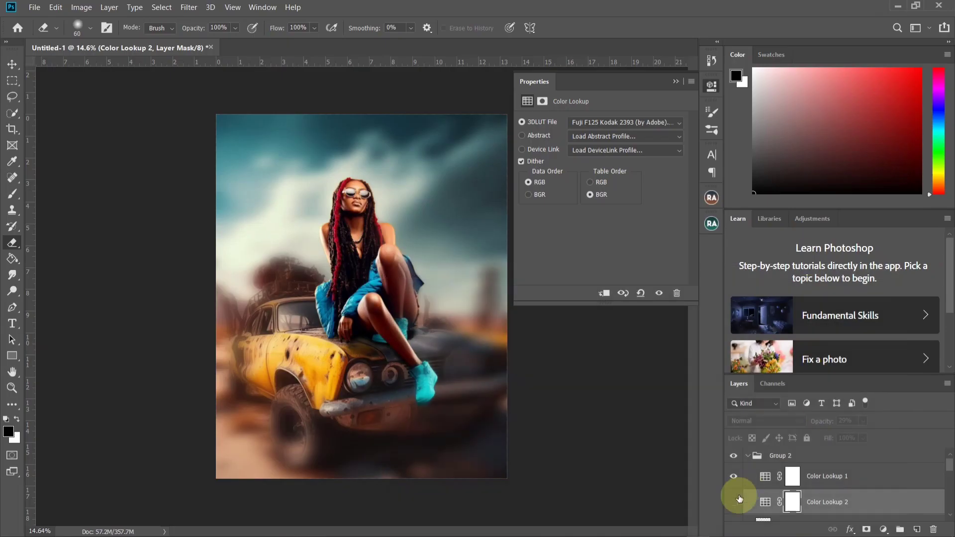
pyautogui.click(733, 502)
pyautogui.click(737, 478)
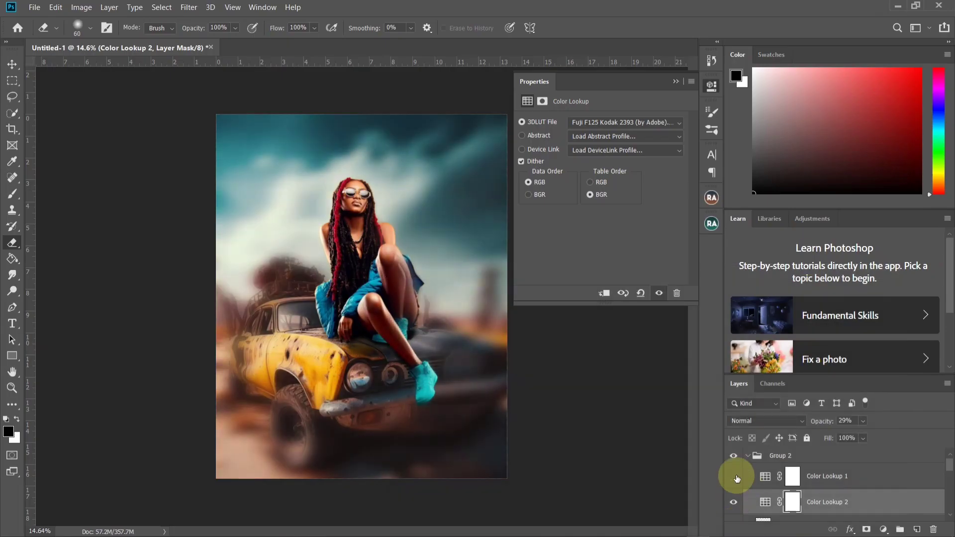
pyautogui.scroll(-6, 397, 271)
pyautogui.scroll(6, 405, 318)
pyautogui.scroll(-2, 411, 348)
pyautogui.scroll(3, 411, 348)
# - Show only Color Lookup 1 and try the FoggyNight.3DL, Fuji F125 Kodak 2395 and Fuji REALA 500D Kodak 2393 LUTs on it
pyautogui.click(734, 477)
pyautogui.click(733, 503)
pyautogui.scroll(-3, 405, 391)
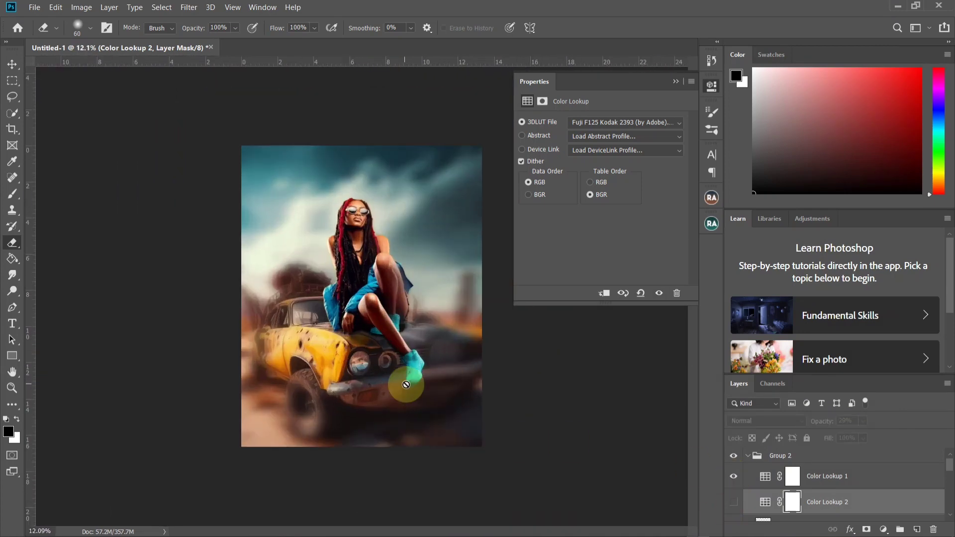
pyautogui.click(826, 476)
pyautogui.click(624, 122)
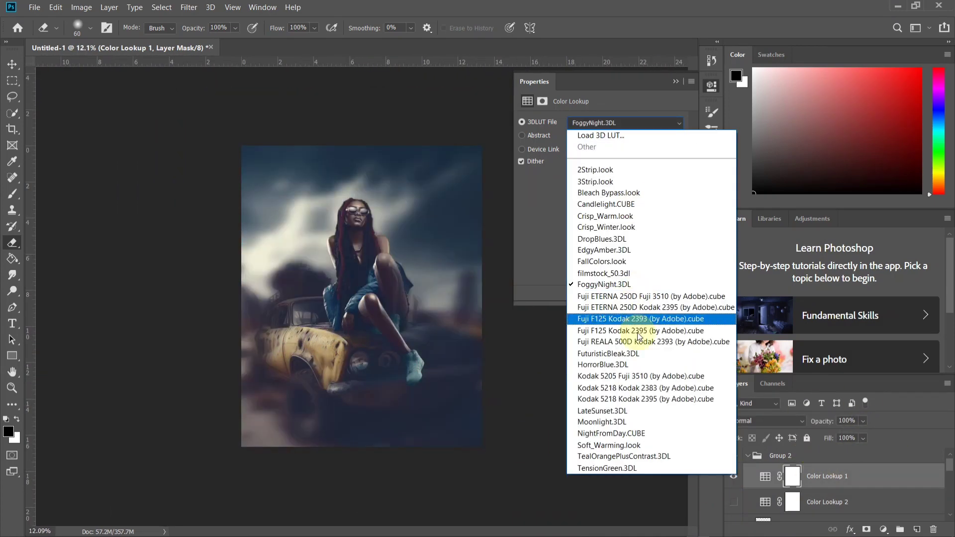
pyautogui.click(638, 331)
pyautogui.click(608, 124)
pyautogui.click(627, 342)
pyautogui.click(631, 123)
pyautogui.click(627, 331)
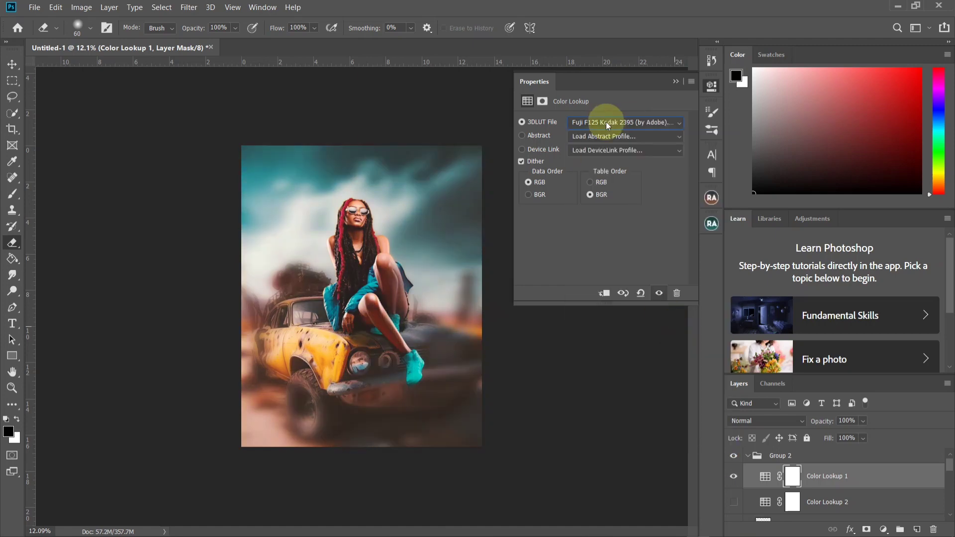
# - Try the Fuji ETERNA 250D Kodak 2395 and Fuji F125 Kodak 2393 LUTs on Color Lookup 1 and test its opacity
pyautogui.click(607, 124)
pyautogui.click(624, 307)
pyautogui.click(608, 124)
pyautogui.click(628, 319)
pyautogui.click(636, 124)
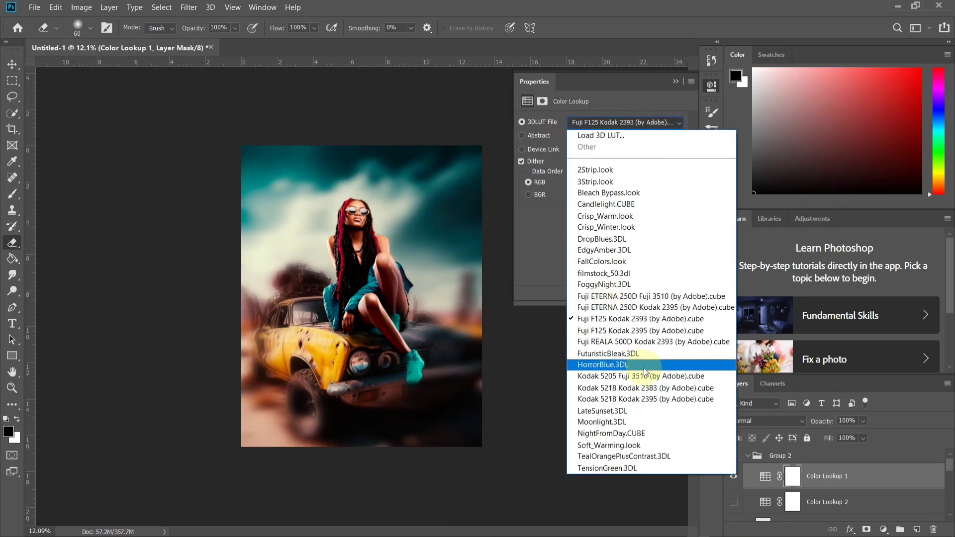
pyautogui.click(900, 481)
pyautogui.click(863, 421)
pyautogui.moveTo(879, 436)
pyautogui.mouseDown()
pyautogui.moveTo(842, 435)
pyautogui.moveTo(878, 436)
pyautogui.mouseUp()
# - Compare Color Lookup 1 using the Fuji F125 Kodak 2393 LUT against Color Lookup 2
pyautogui.click(733, 483)
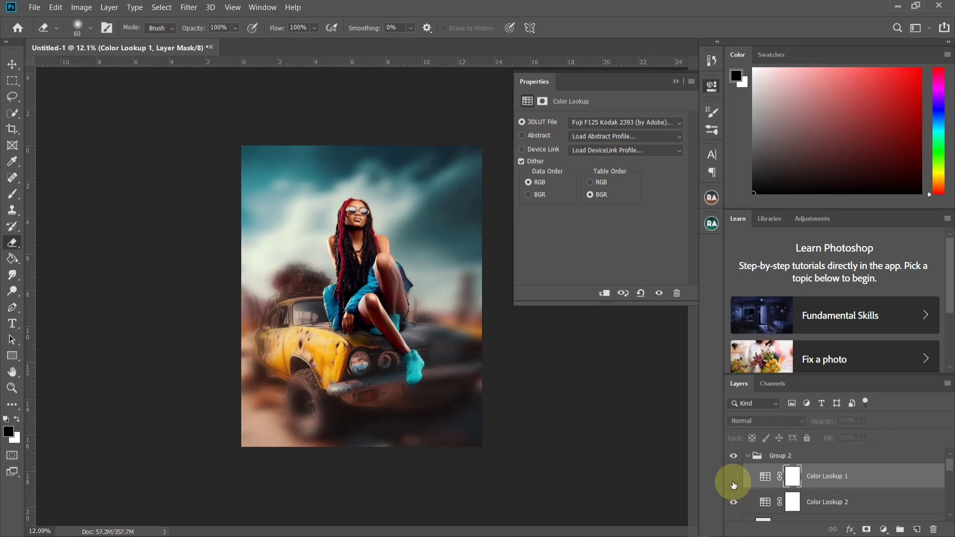
pyautogui.click(734, 504)
pyautogui.click(733, 504)
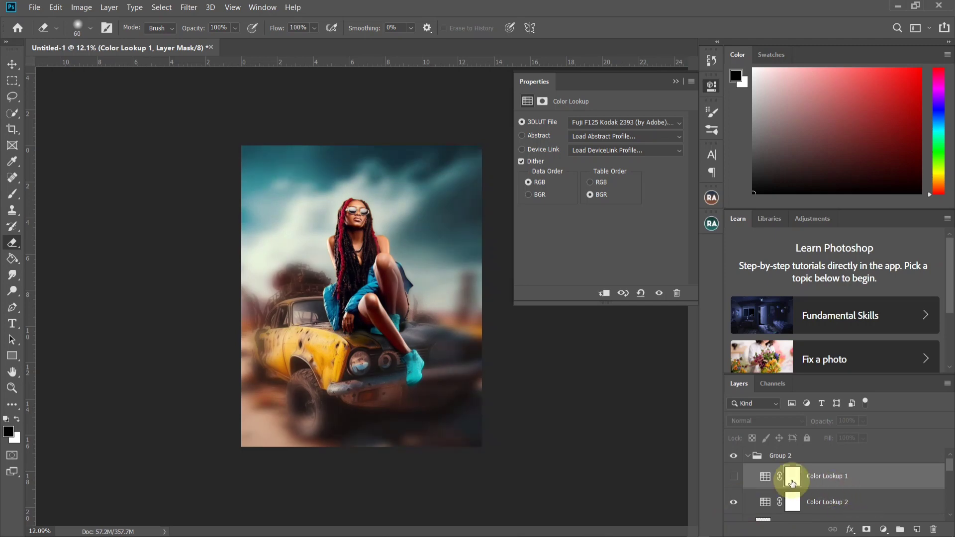
pyautogui.click(734, 477)
pyautogui.click(734, 503)
# - Try the FuturisticBleak.3DL, HorrorBlue.3DL, Kodak 5205 Fuji 3510, Kodak 5218 Kodak 2383 and Kodak 5218 Kodak 2395 LUTs on Color Lookup 1
pyautogui.click(624, 123)
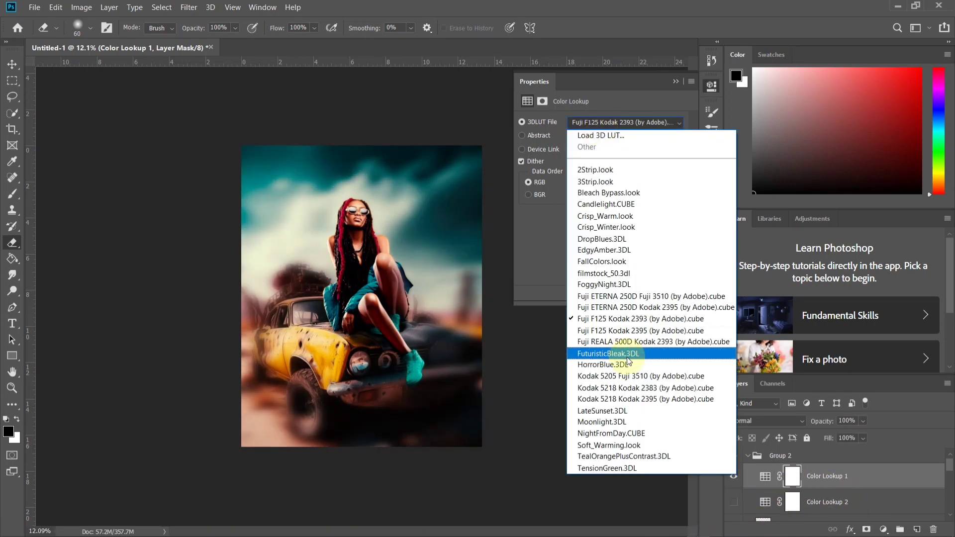
pyautogui.click(621, 354)
pyautogui.click(618, 123)
pyautogui.click(612, 365)
pyautogui.click(626, 122)
pyautogui.click(622, 352)
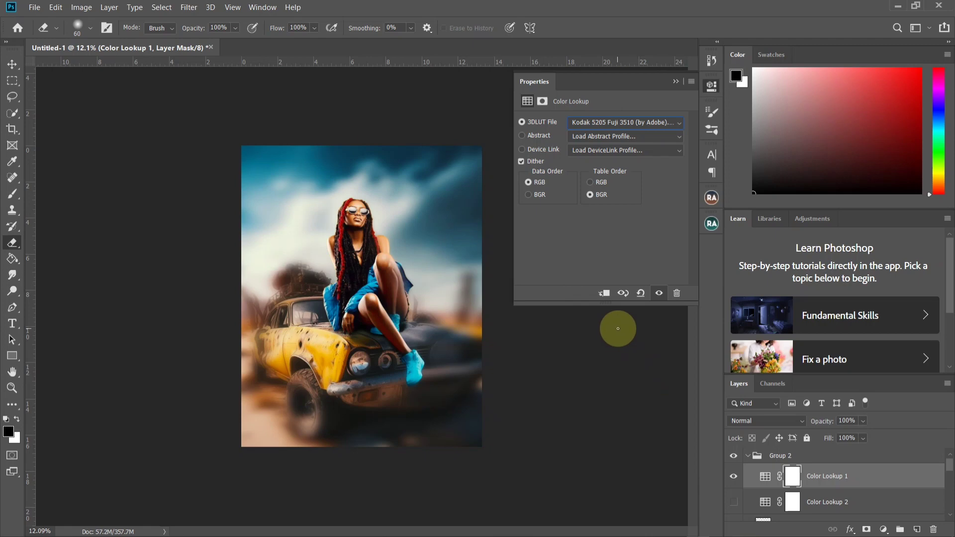
pyautogui.click(609, 124)
pyautogui.click(625, 388)
pyautogui.click(622, 124)
pyautogui.click(627, 399)
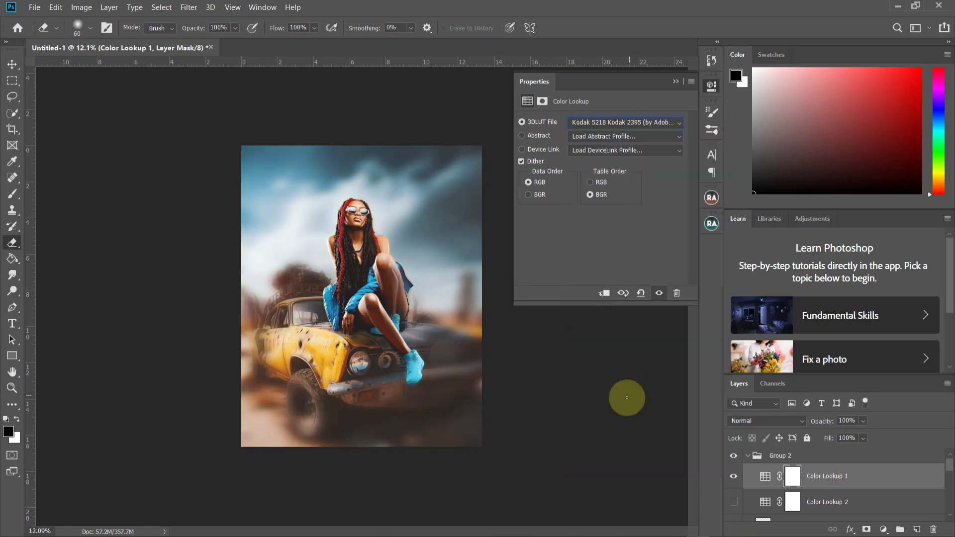
# - Set Color Lookup 1 to the Kodak 5205 Fuji 3510 LUT and lower its opacity to 28%
pyautogui.click(600, 124)
pyautogui.click(628, 380)
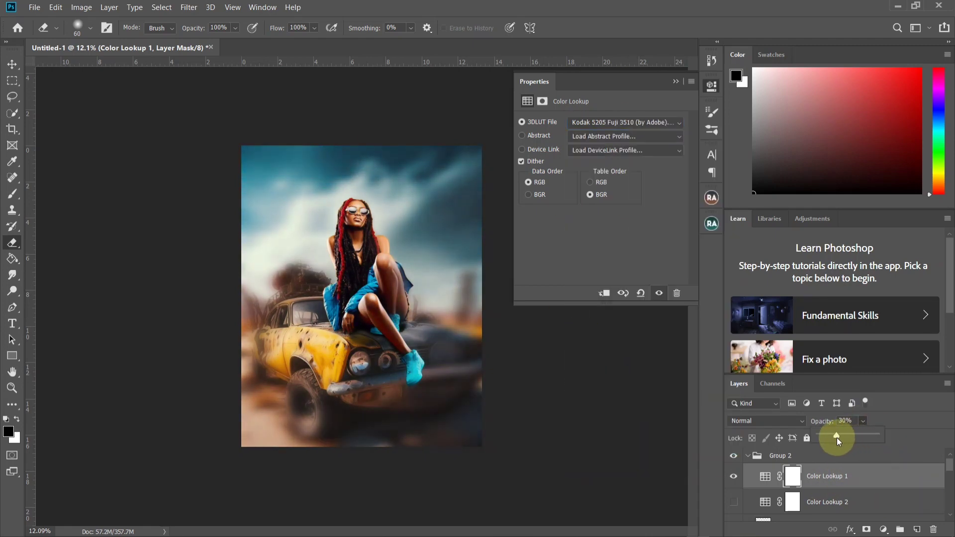
pyautogui.scroll(-4, 481, 358)
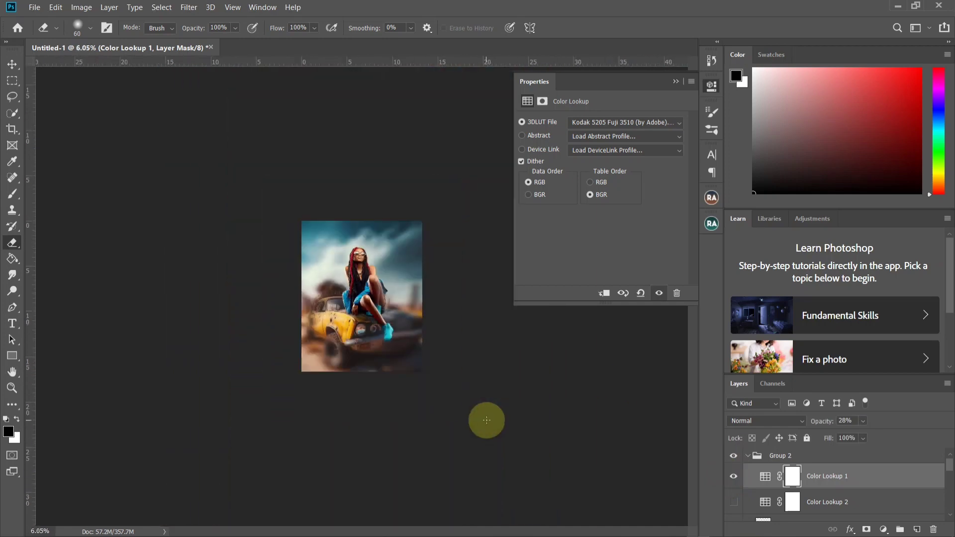
# - Examine the composite up close and as a whole while alternating between the Color Lookup 1 and Color Lookup 2 gradings
pyautogui.scroll(5, 477, 411)
pyautogui.scroll(-3, 309, 388)
pyautogui.scroll(4, 298, 389)
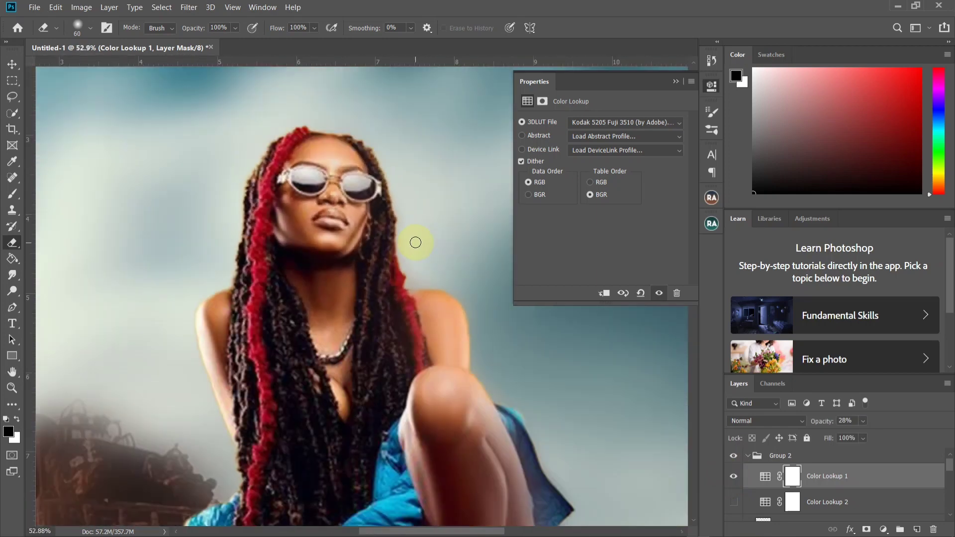
pyautogui.scroll(-3, 415, 241)
pyautogui.moveTo(733, 476); pyautogui.dragTo(736, 504)
pyautogui.scroll(-3, 433, 377)
pyautogui.scroll(2, 433, 377)
pyautogui.scroll(-2, 433, 377)
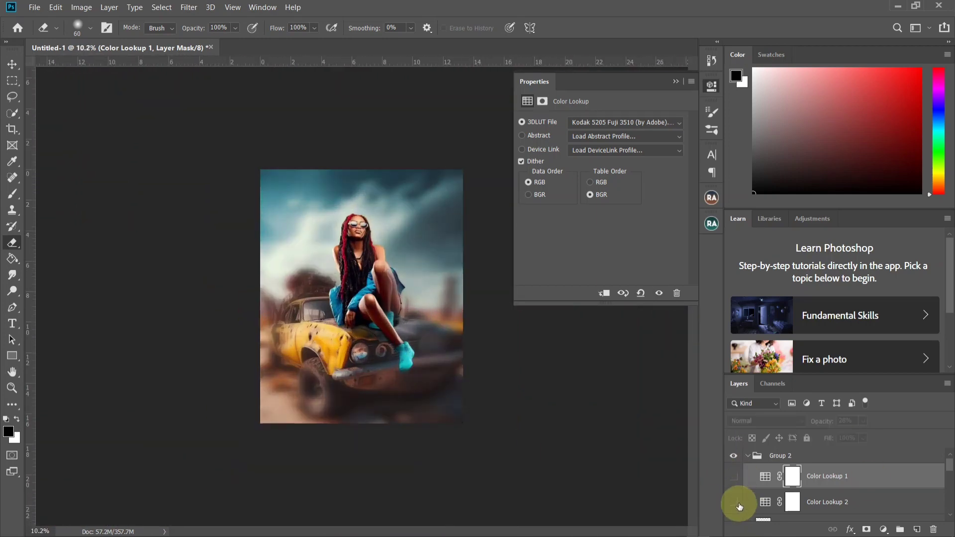
pyautogui.click(735, 476)
pyautogui.scroll(-3, 446, 415)
pyautogui.scroll(2, 449, 412)
pyautogui.click(735, 504)
pyautogui.scroll(-2, 488, 431)
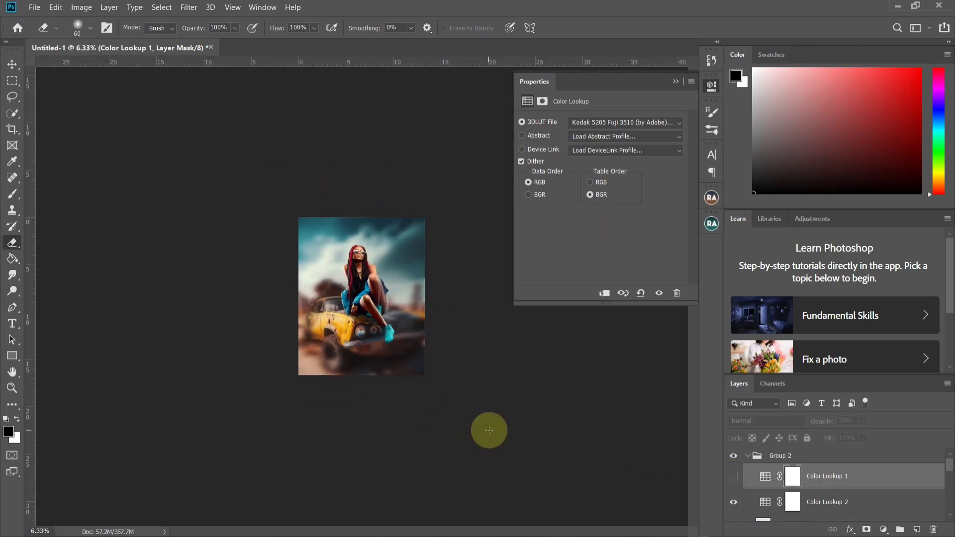
pyautogui.scroll(5, 443, 378)
pyautogui.scroll(-4, 442, 378)
pyautogui.click(735, 478)
pyautogui.scroll(1, 428, 408)
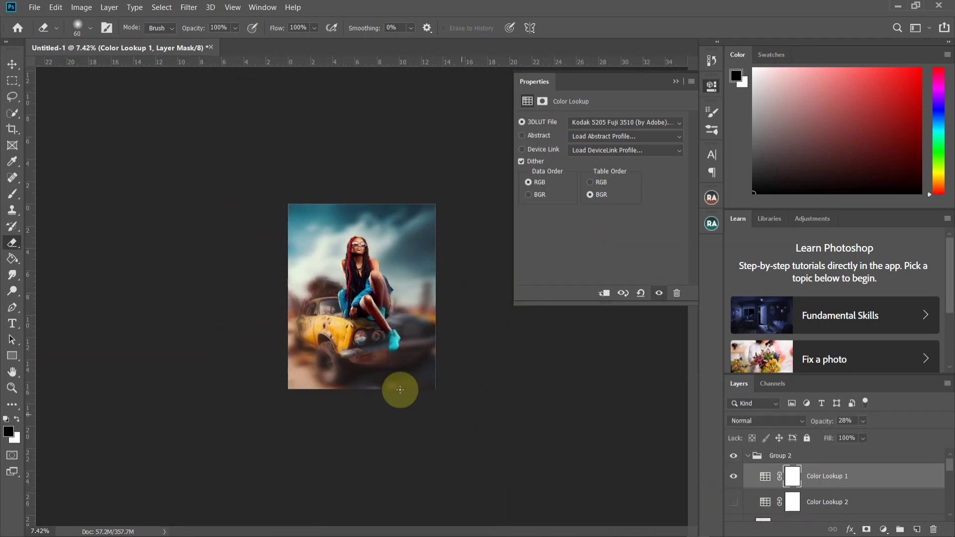
pyautogui.scroll(2, 468, 404)
pyautogui.scroll(-1, 488, 409)
pyautogui.click(735, 504)
# - Raise the opacity of Color Lookup 2 to 100%
pyautogui.click(832, 499)
pyautogui.scroll(-2, 451, 369)
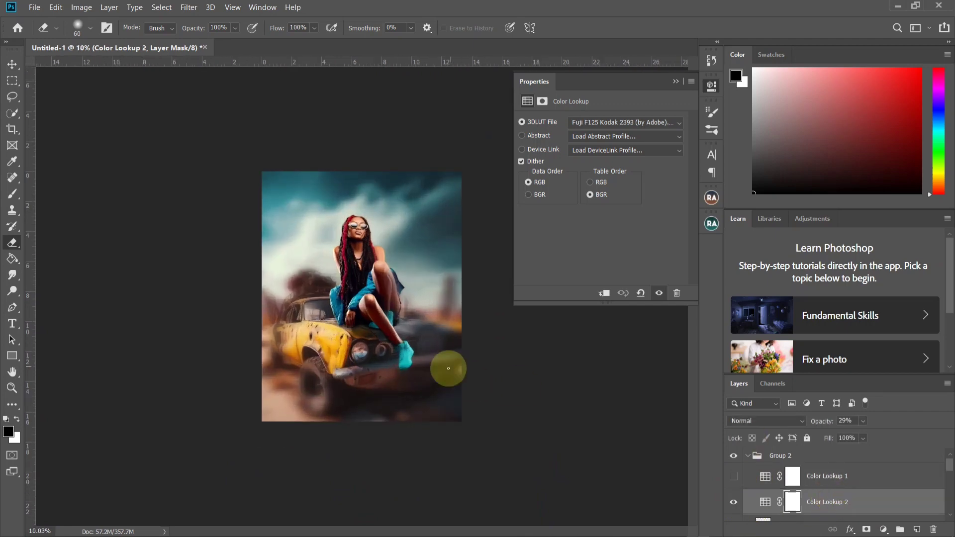
pyautogui.scroll(2, 452, 369)
pyautogui.click(863, 421)
pyautogui.moveTo(865, 433); pyautogui.dragTo(911, 435)
# - Try the Kodak 5218 Kodak 2395, LateSunset.3DL, Moonlight.3DL and NightFromDay.CUBE LUTs on Color Lookup 2
pyautogui.click(629, 123)
pyautogui.click(646, 398)
pyautogui.click(601, 126)
pyautogui.click(616, 411)
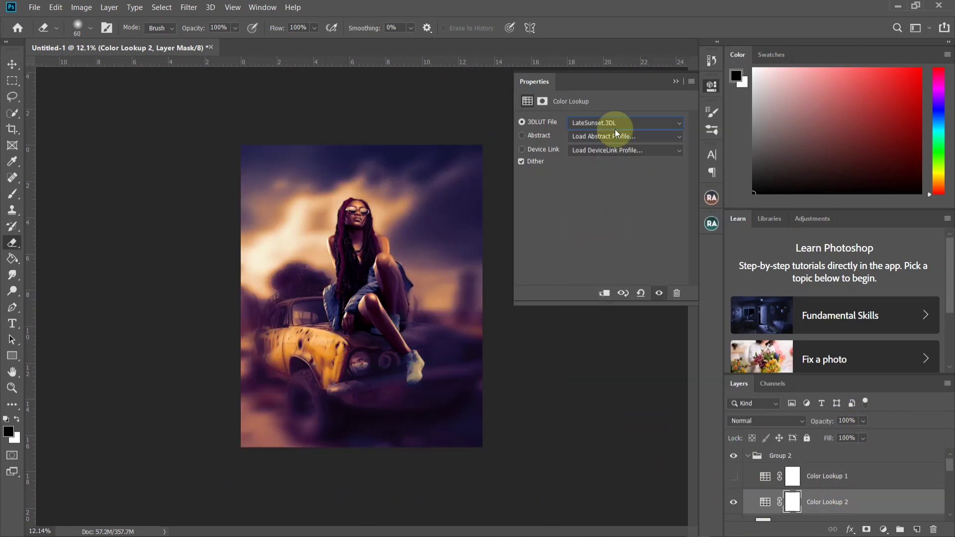
pyautogui.click(616, 125)
pyautogui.click(617, 423)
pyautogui.click(584, 125)
pyautogui.click(623, 410)
pyautogui.click(619, 124)
pyautogui.click(632, 434)
# - Set Color Lookup 2 to the Soft_Warming.look LUT and show Color Lookup 1 together with it
pyautogui.click(619, 124)
pyautogui.click(628, 443)
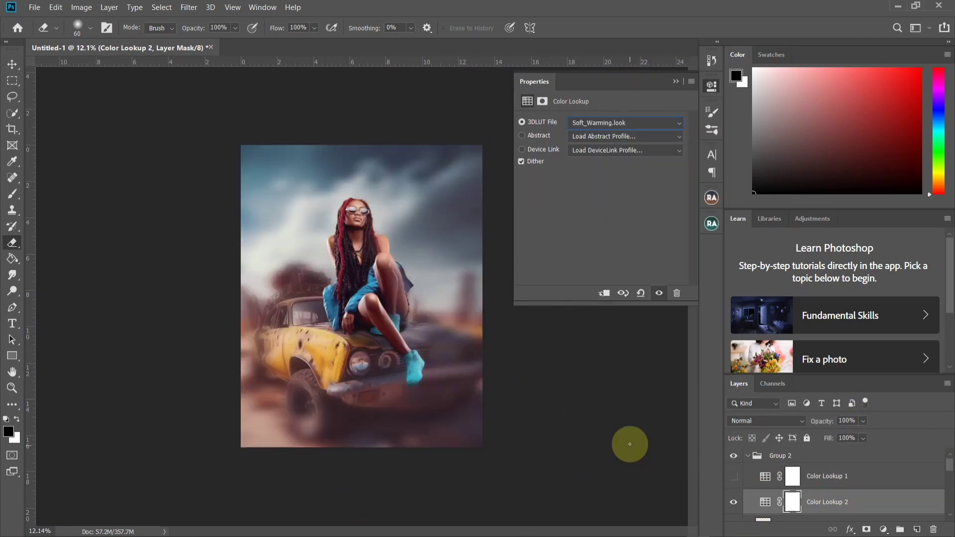
pyautogui.click(733, 504)
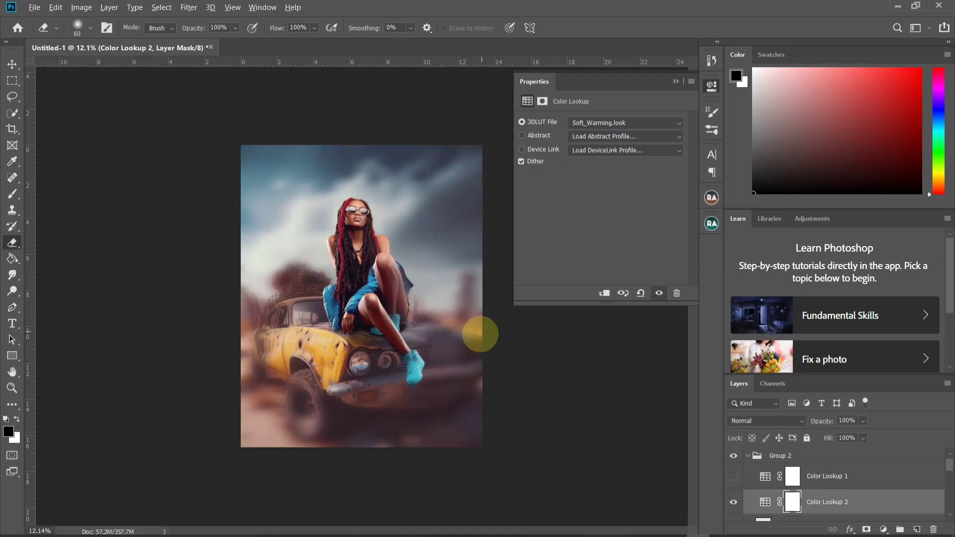
pyautogui.scroll(-2, 463, 353)
pyautogui.click(734, 502)
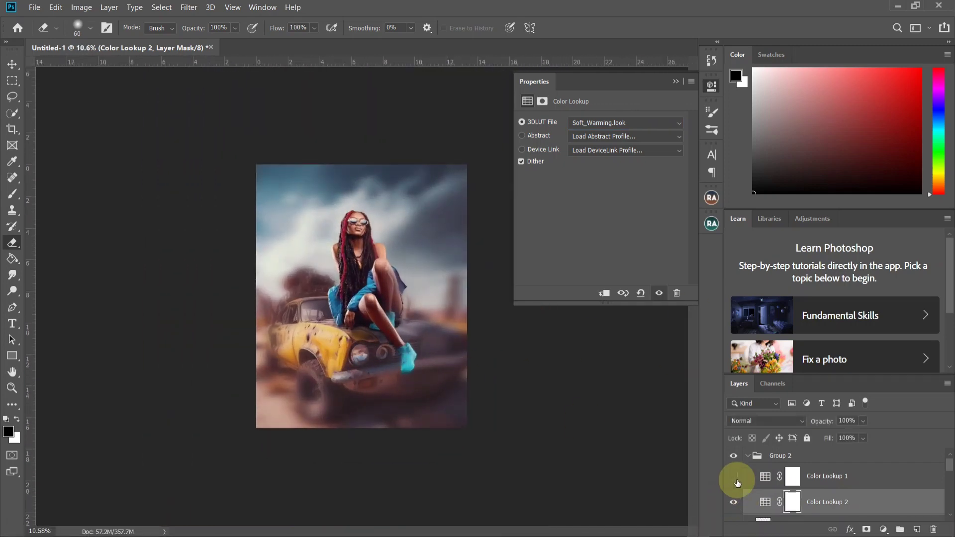
pyautogui.click(734, 503)
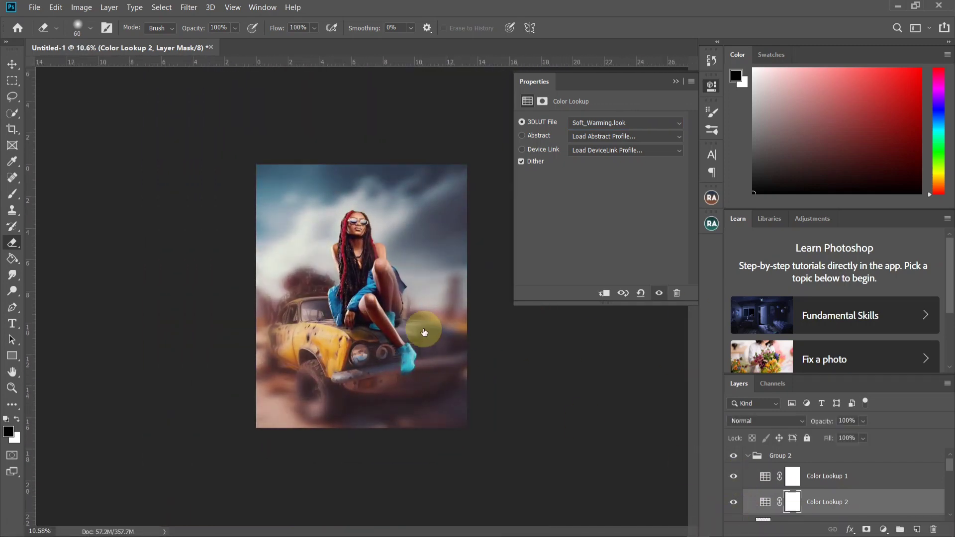
pyautogui.scroll(1, 437, 362)
pyautogui.scroll(2, 438, 362)
# - Keep the chosen LUT and collapse the adjustment properties to clear the canvas
pyautogui.click(622, 123)
pyautogui.click(429, 341)
pyautogui.click(676, 82)
pyautogui.scroll(-3, 438, 348)
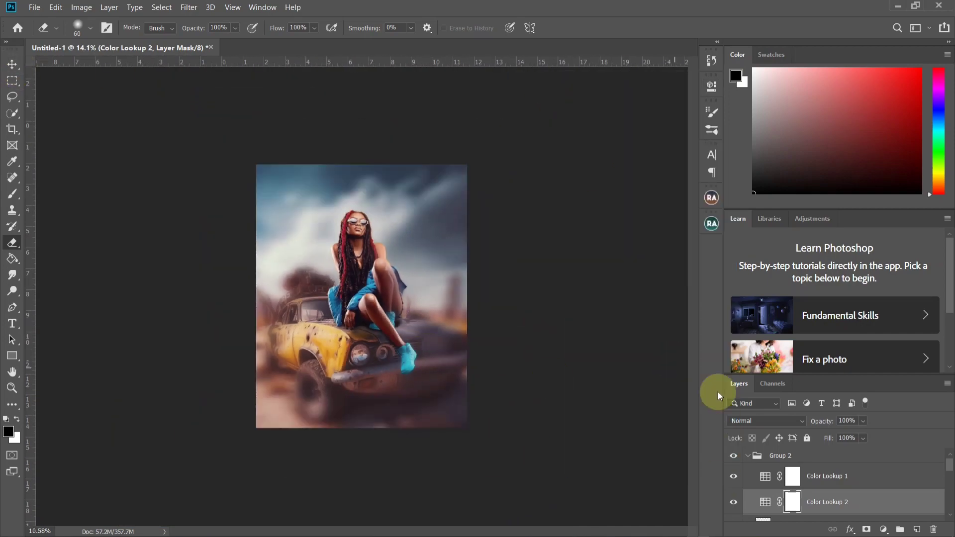
pyautogui.scroll(3, 437, 348)
# - Smudge the woman's outline around her legs and jacket on the copy layer with a 90 px brush at 41% strength
pyautogui.click(786, 456)
pyautogui.scroll(2, 420, 224)
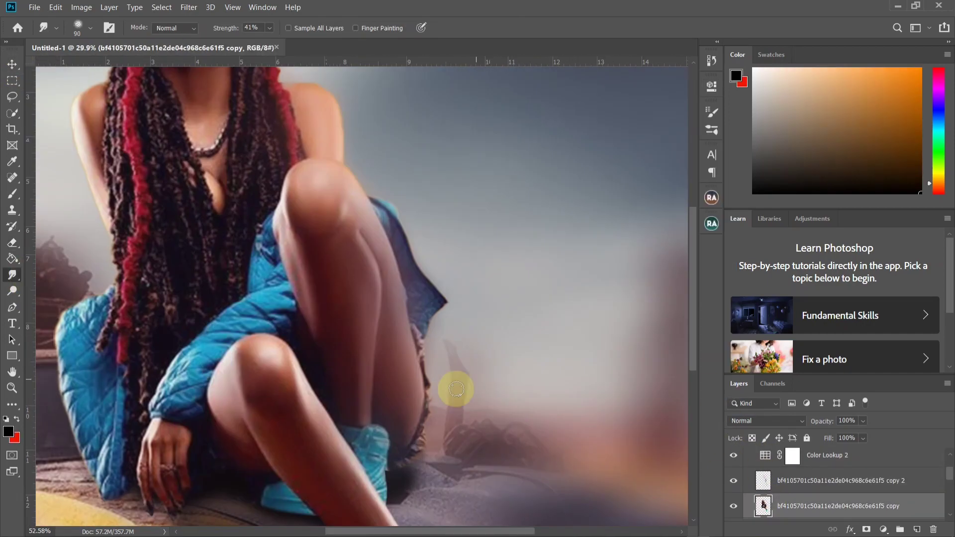
pyautogui.scroll(2, 456, 389)
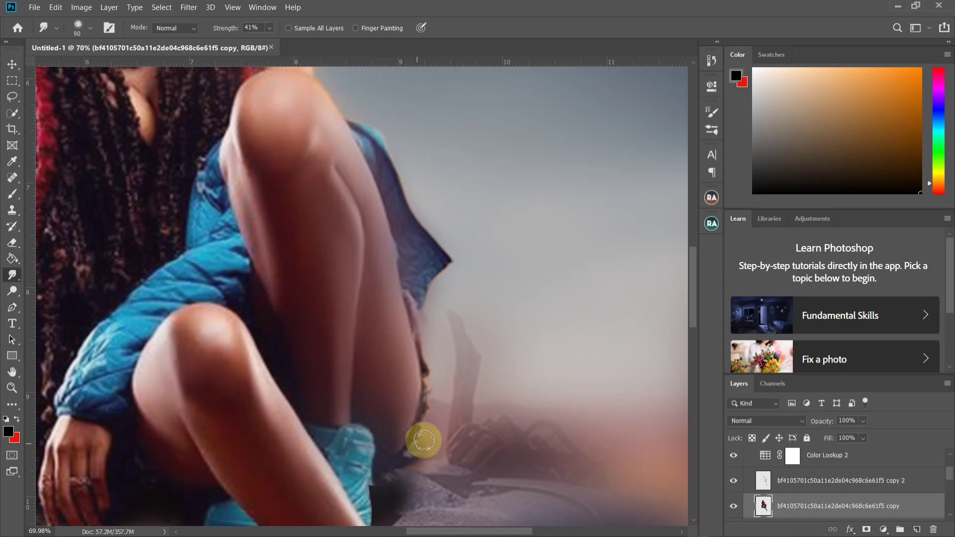
pyautogui.scroll(-5, 421, 347)
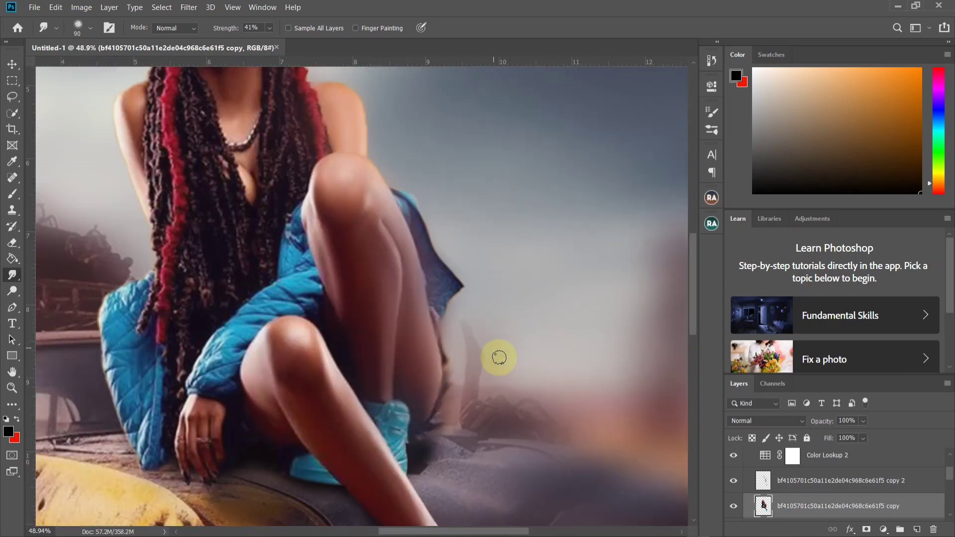
# - Smudge the woman's hair outline into soft, clean edges along the crown and both sides of the head at 41% strength
pyautogui.scroll(5, 279, 103)
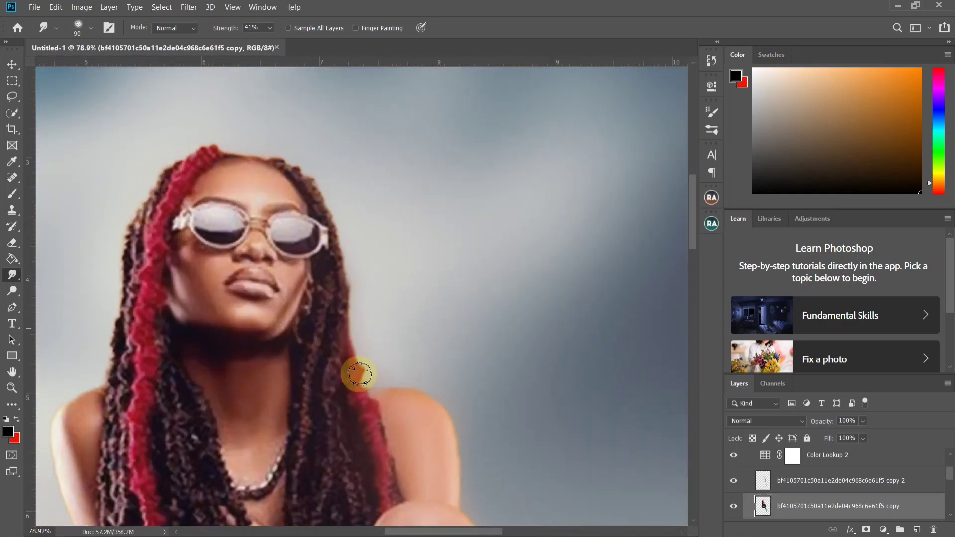
pyautogui.scroll(2, 354, 270)
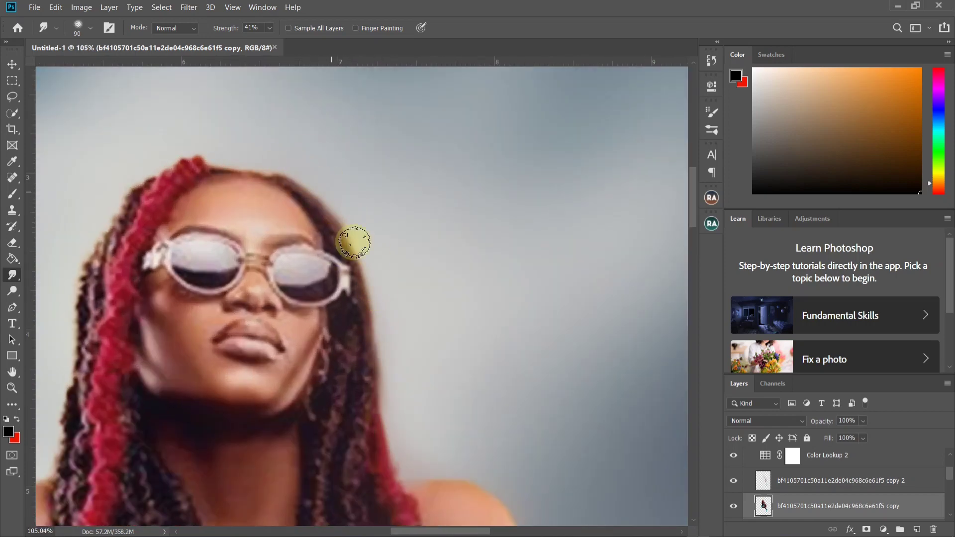
pyautogui.scroll(1, 382, 268)
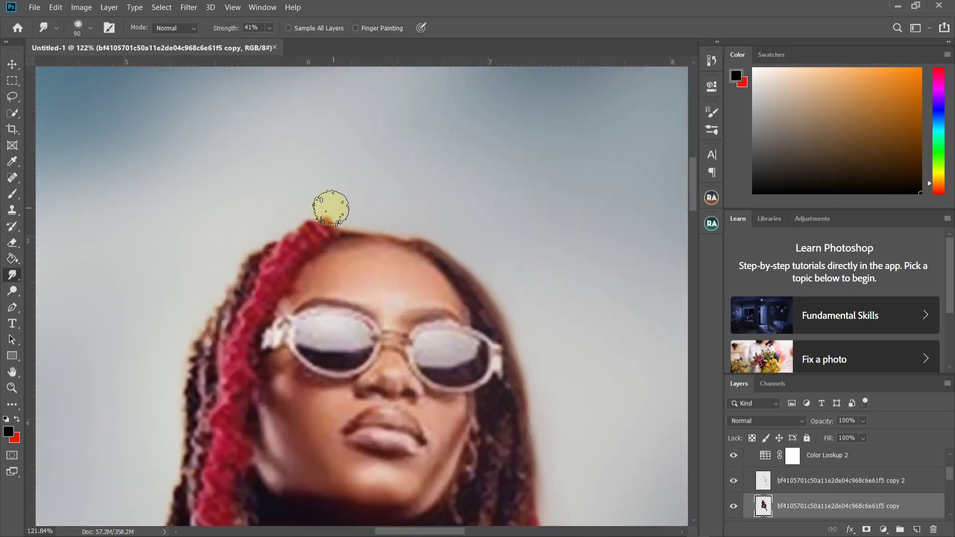
pyautogui.scroll(-5, 345, 154)
pyautogui.scroll(5, 277, 216)
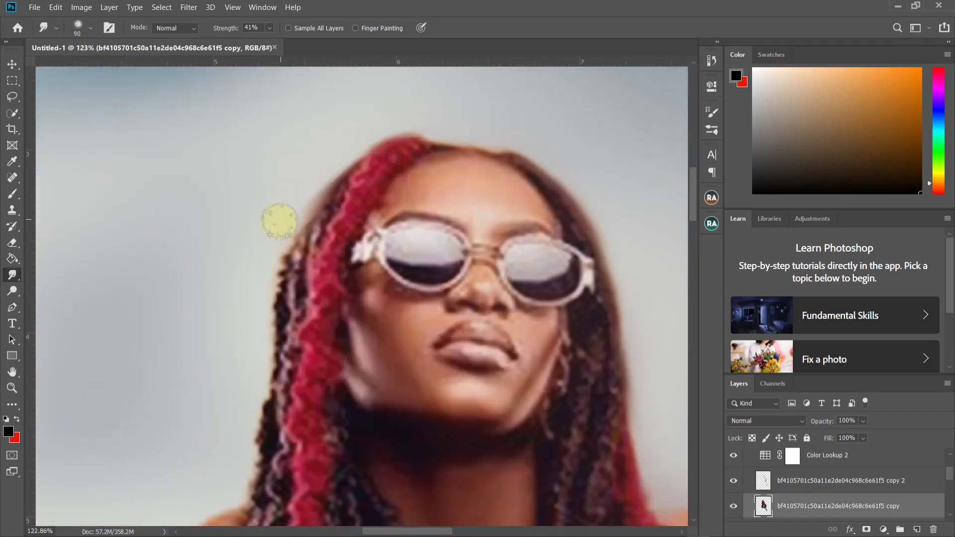
pyautogui.scroll(-2, 269, 243)
pyautogui.scroll(-2, 269, 249)
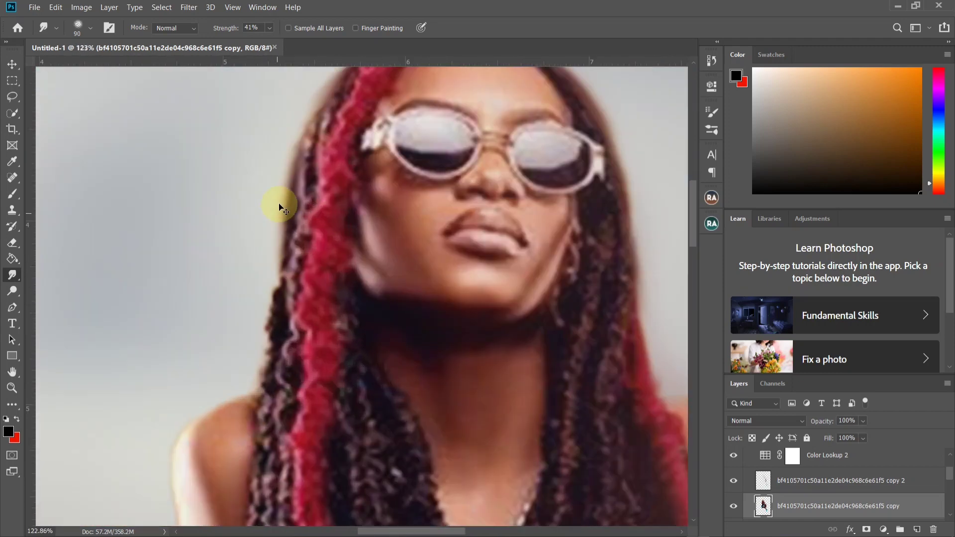
pyautogui.scroll(-5, 268, 281)
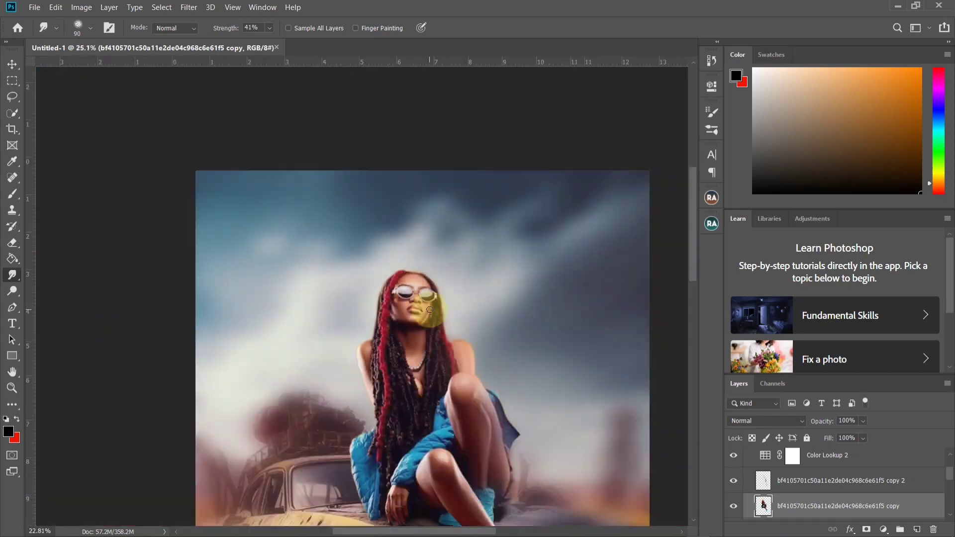
# - Paint soft black shading on Layer 4 over the car's front with a 300 px brush and clean it up with a 400 px eraser
pyautogui.scroll(4, 425, 396)
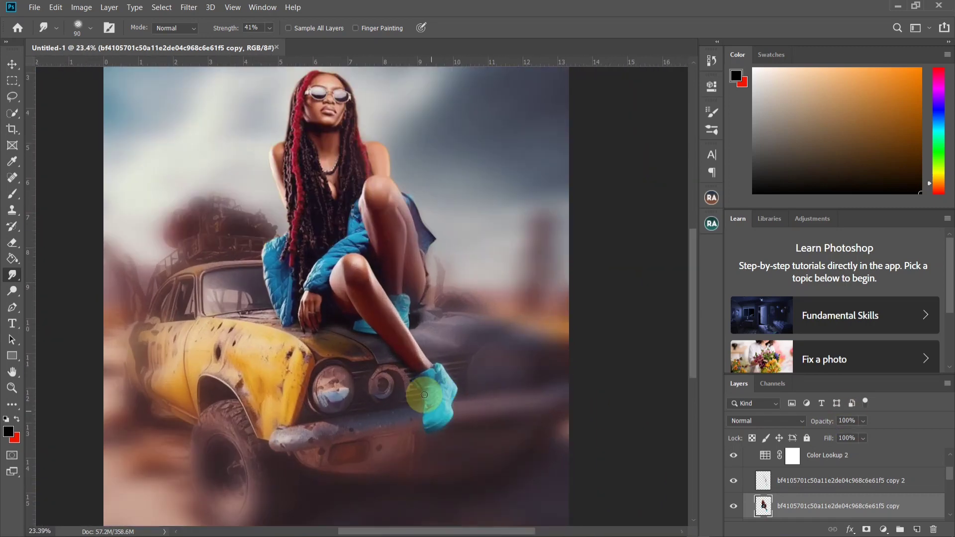
pyautogui.scroll(-5, 437, 426)
pyautogui.scroll(1, 438, 426)
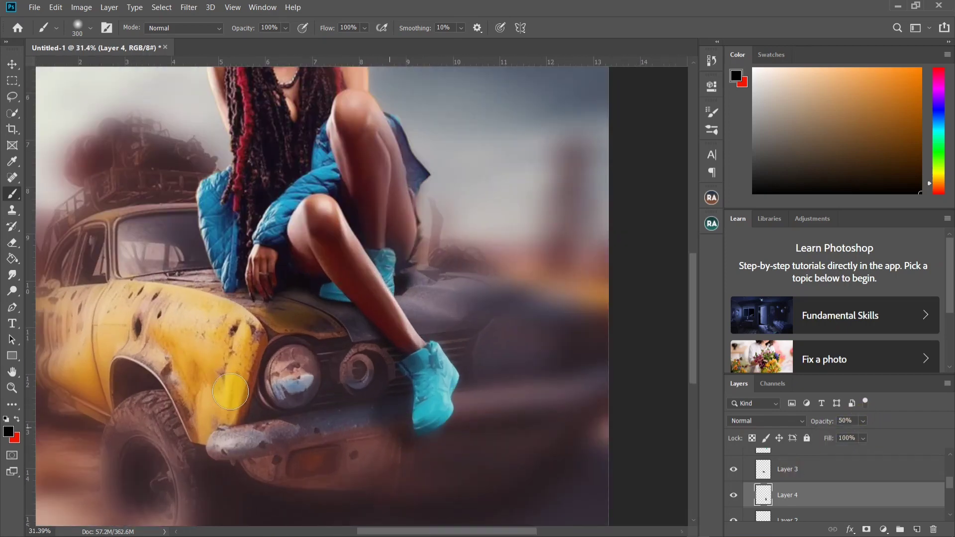
pyautogui.press('e')
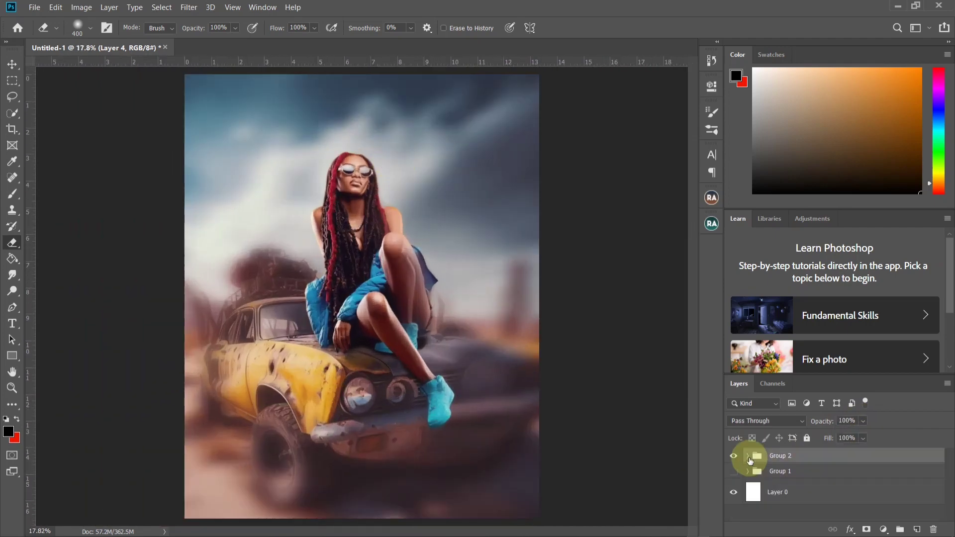
# - Add the white title URBAN in the Metal Gear font to the sky near the woman's head, at the top of Group 2
pyautogui.press('t')
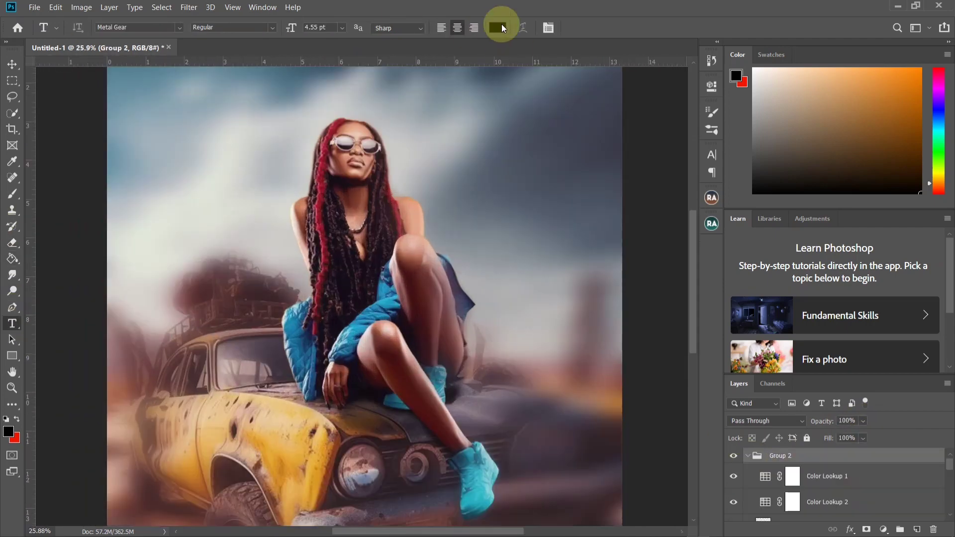
pyautogui.scroll(3, 383, 128)
pyautogui.click(262, 211)
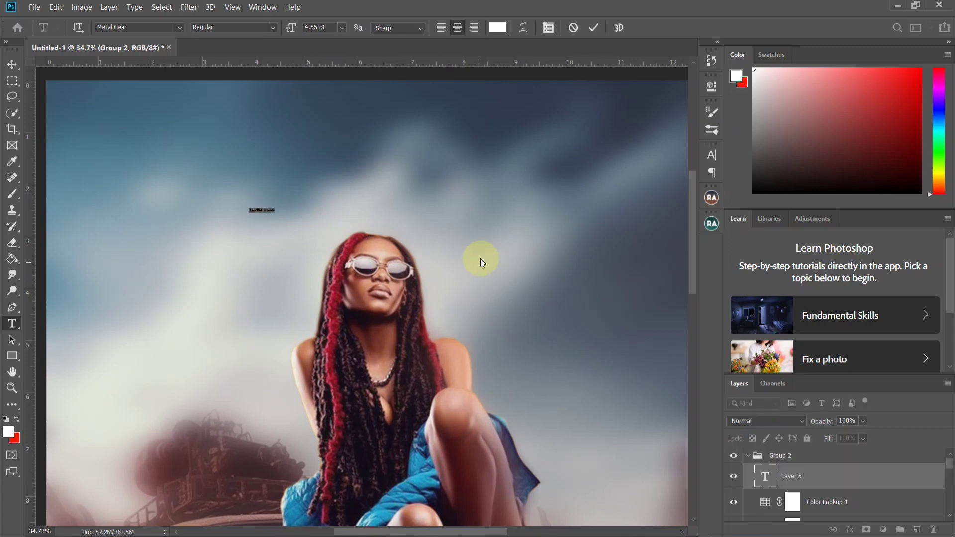
pyautogui.press('capslock')
pyautogui.write('URBAN')
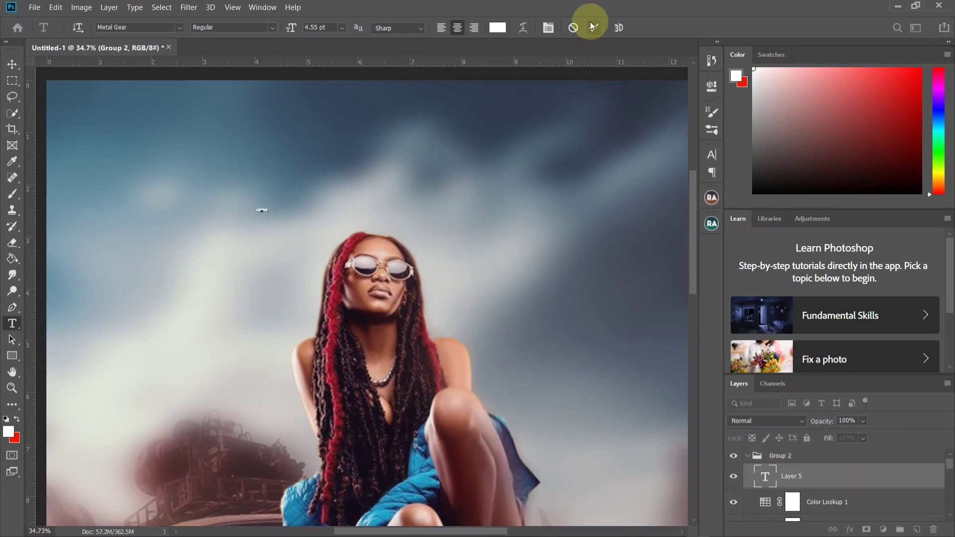
pyautogui.click(592, 27)
# - Enlarge the URBAN title to 104.4 pt and center it in the sky above the woman's head
pyautogui.hotkey('ctrl', 't')
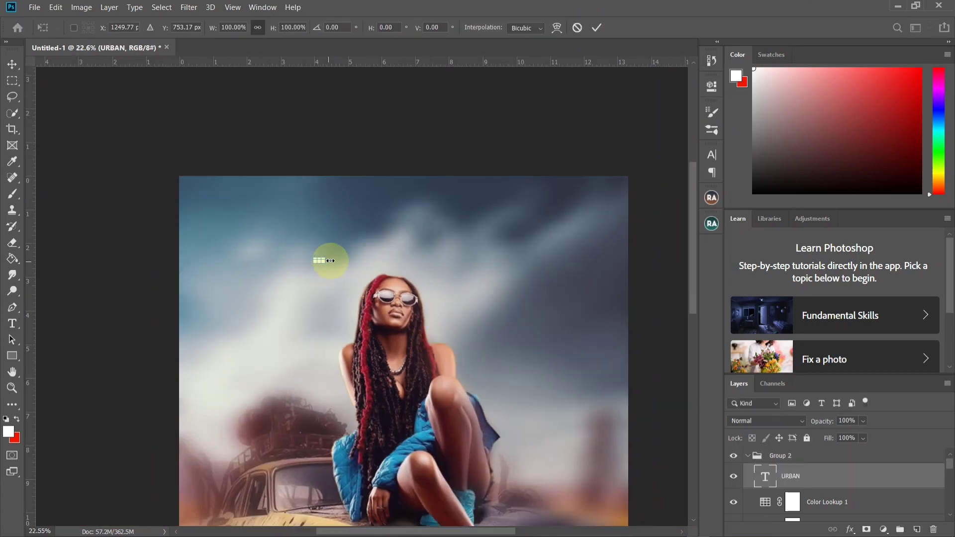
pyautogui.moveTo(327, 257); pyautogui.dragTo(458, 209)
pyautogui.moveTo(411, 240); pyautogui.dragTo(419, 236)
pyautogui.moveTo(466, 204); pyautogui.dragTo(499, 185)
pyautogui.moveTo(460, 235); pyautogui.dragTo(427, 260)
pyautogui.press('Return')
pyautogui.scroll(-3, 185, 77)
pyautogui.scroll(1, 473, 229)
# - Preview different fonts on the URBAN title and set it to Carbon in the Phyber style
pyautogui.click(712, 154)
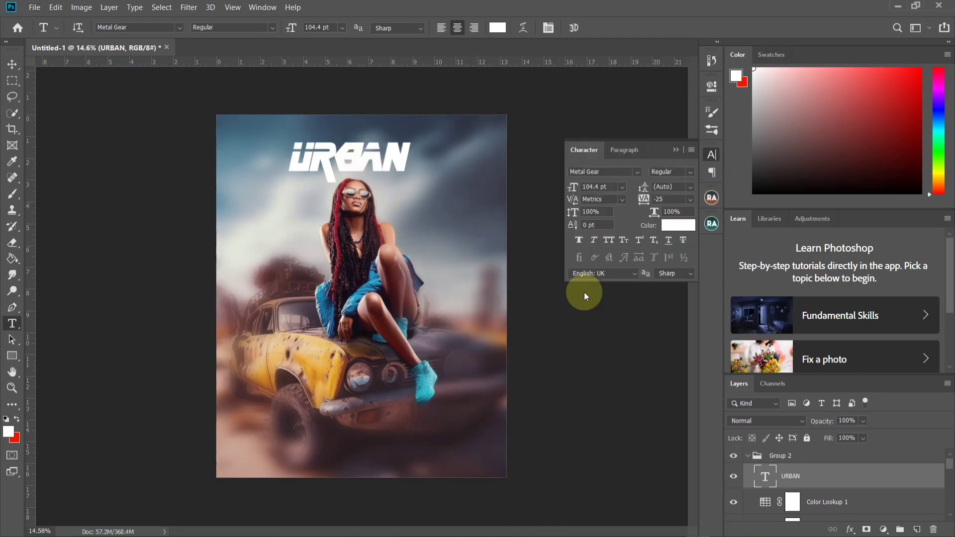
pyautogui.scroll(1, 473, 229)
pyautogui.click(638, 173)
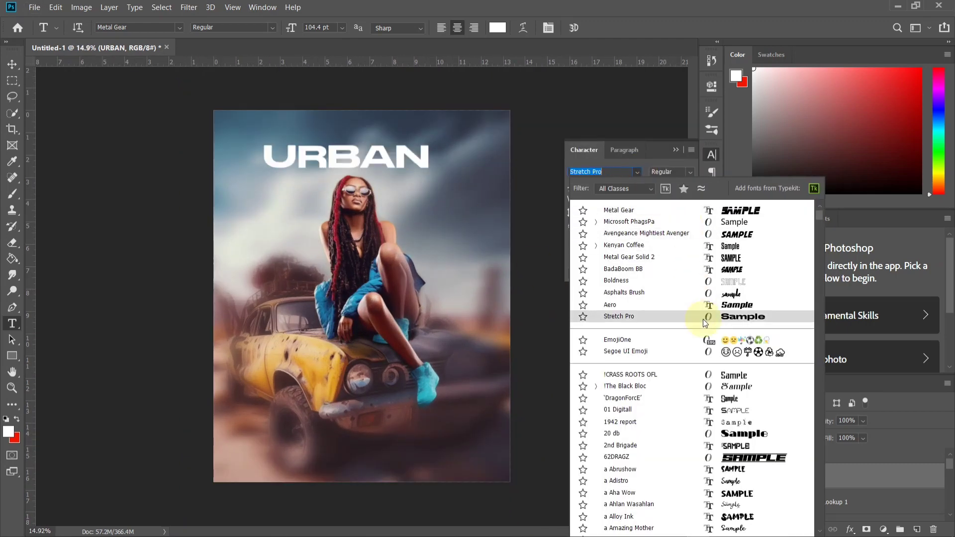
pyautogui.scroll(-4, 744, 487)
pyautogui.scroll(-3, 756, 421)
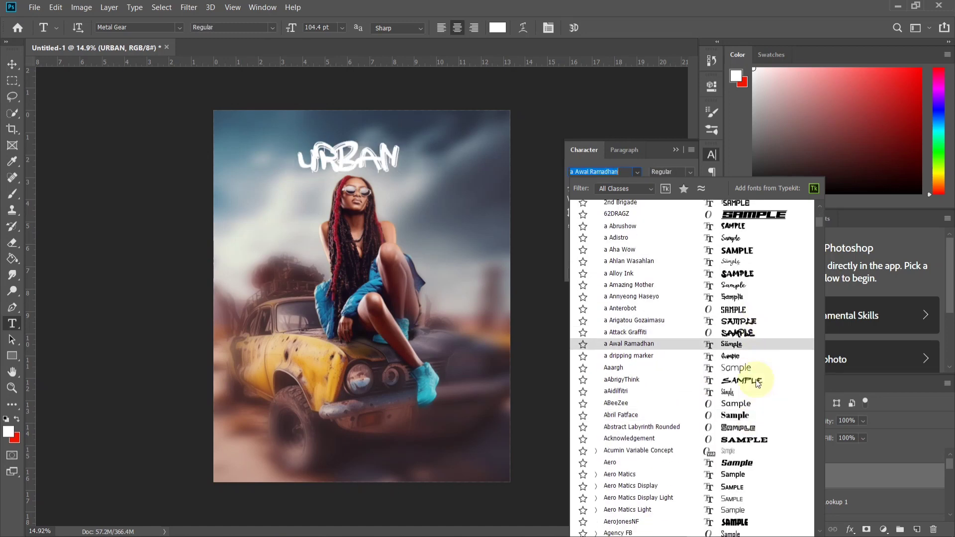
pyautogui.scroll(-3, 714, 491)
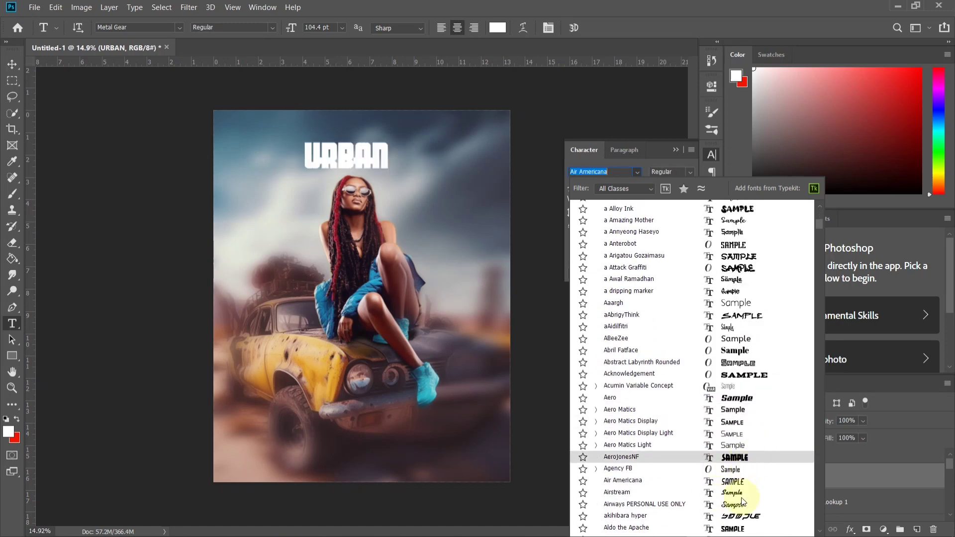
pyautogui.scroll(-3, 741, 497)
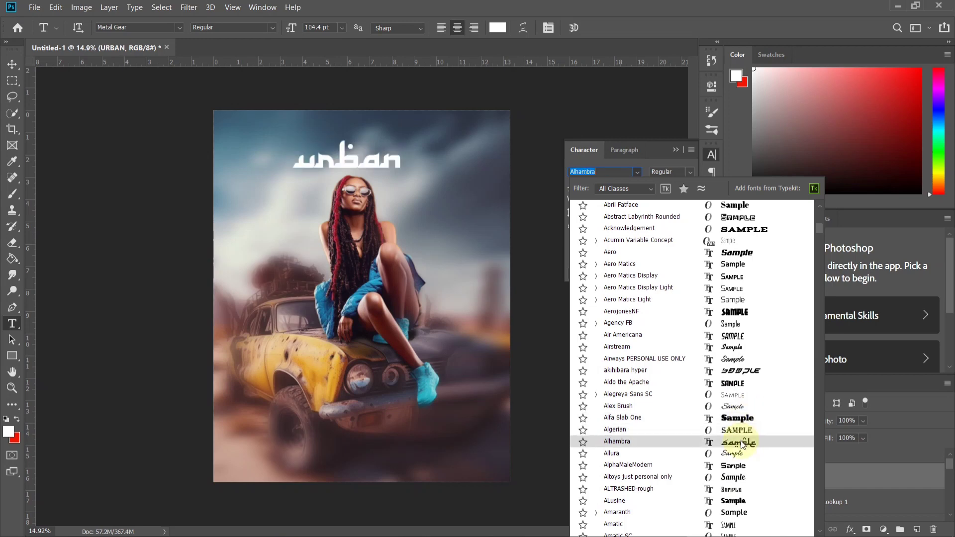
pyautogui.scroll(-5, 742, 503)
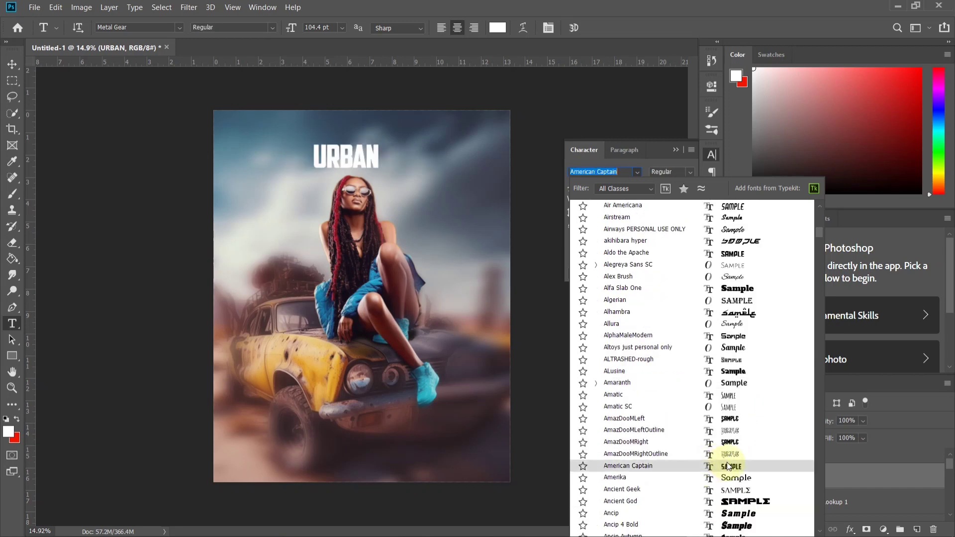
pyautogui.scroll(-6, 736, 462)
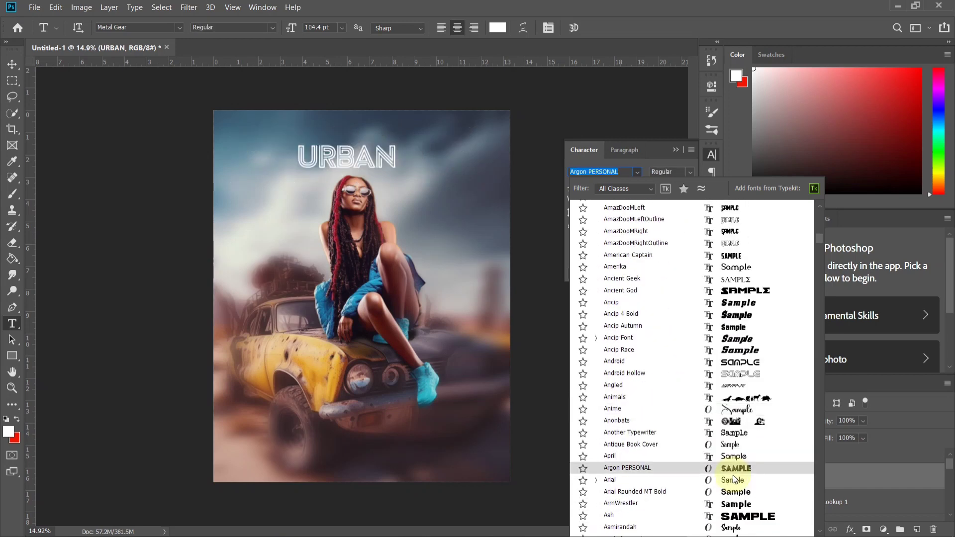
pyautogui.scroll(-1, 742, 459)
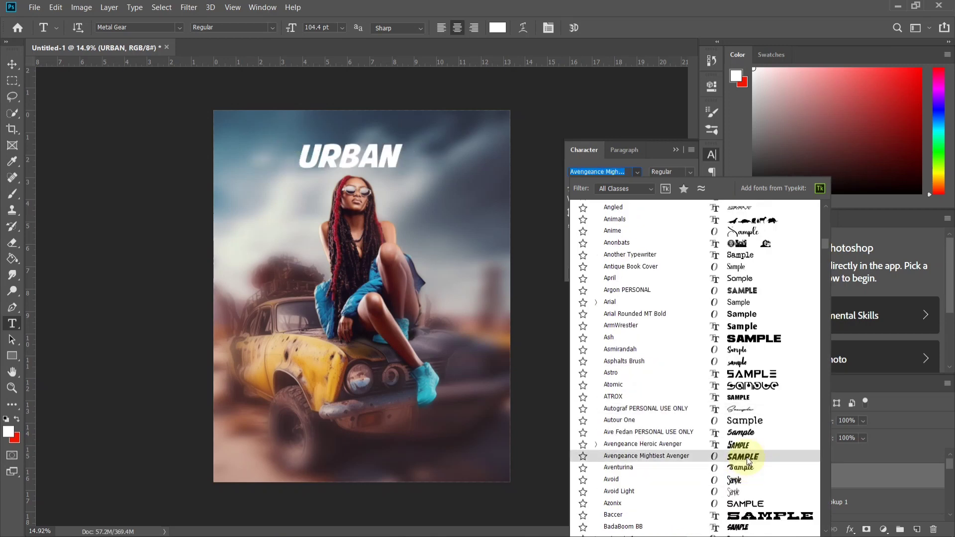
pyautogui.scroll(-4, 748, 462)
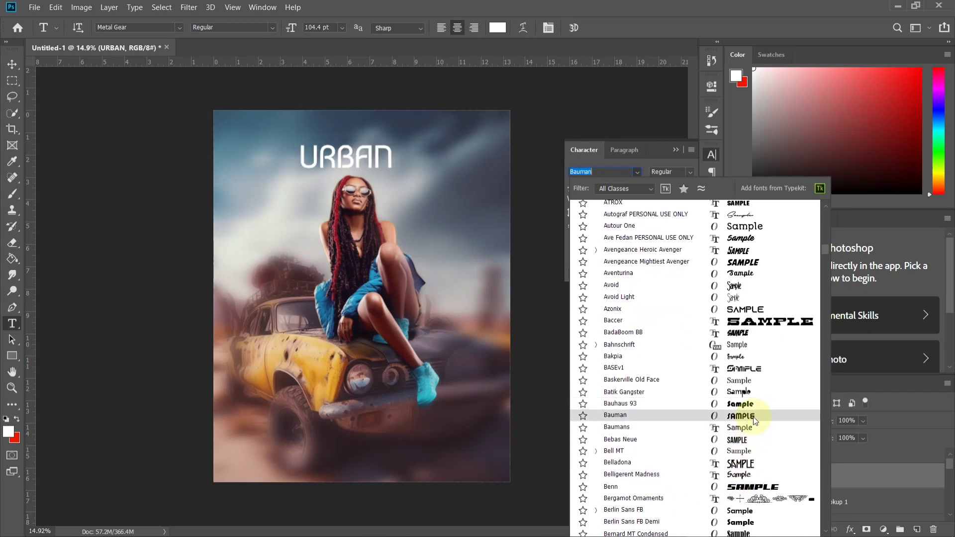
pyautogui.scroll(-3, 759, 485)
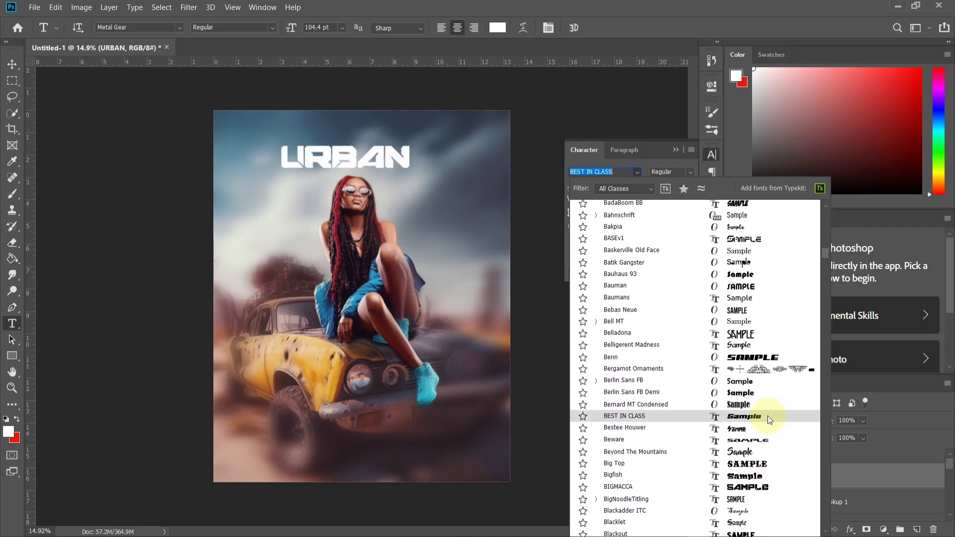
pyautogui.scroll(-3, 761, 488)
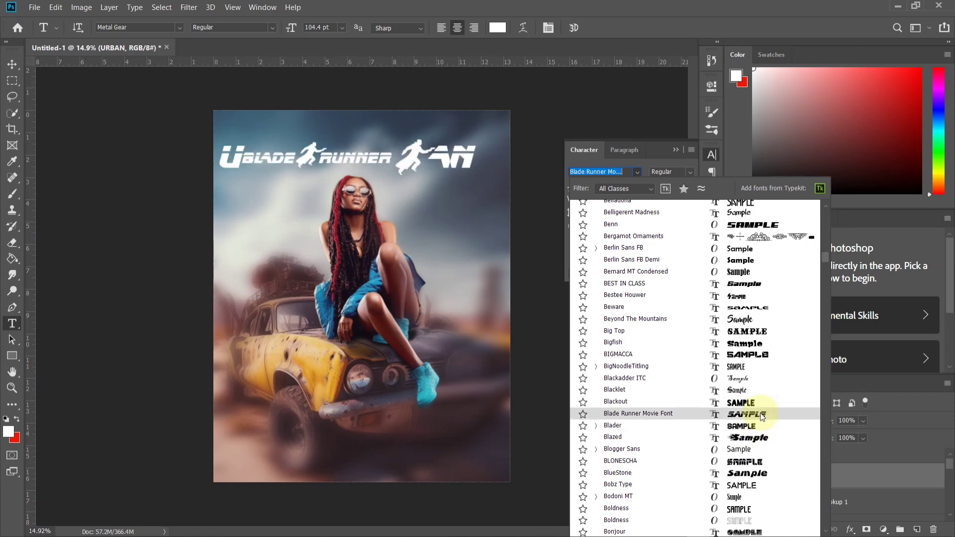
pyautogui.scroll(-3, 757, 479)
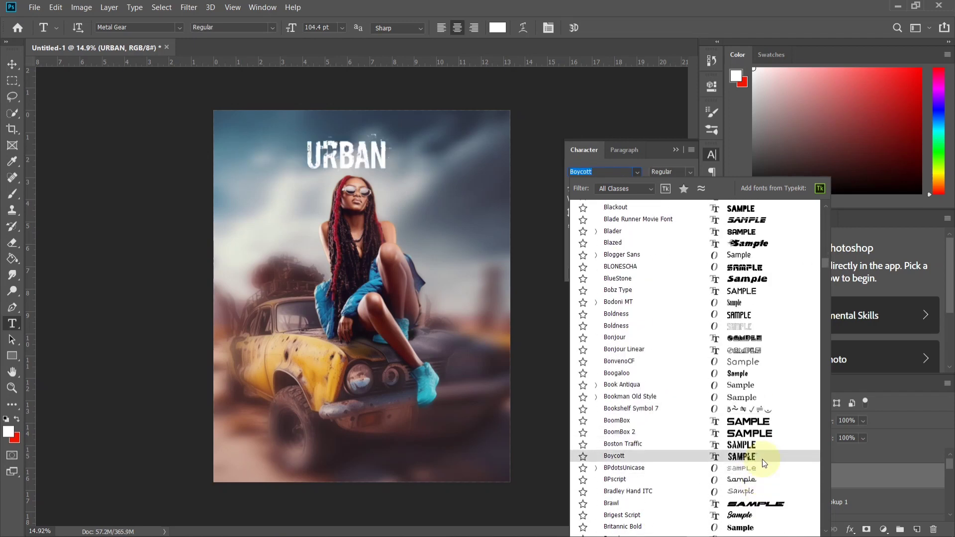
pyautogui.scroll(-3, 762, 456)
pyautogui.scroll(-5, 762, 456)
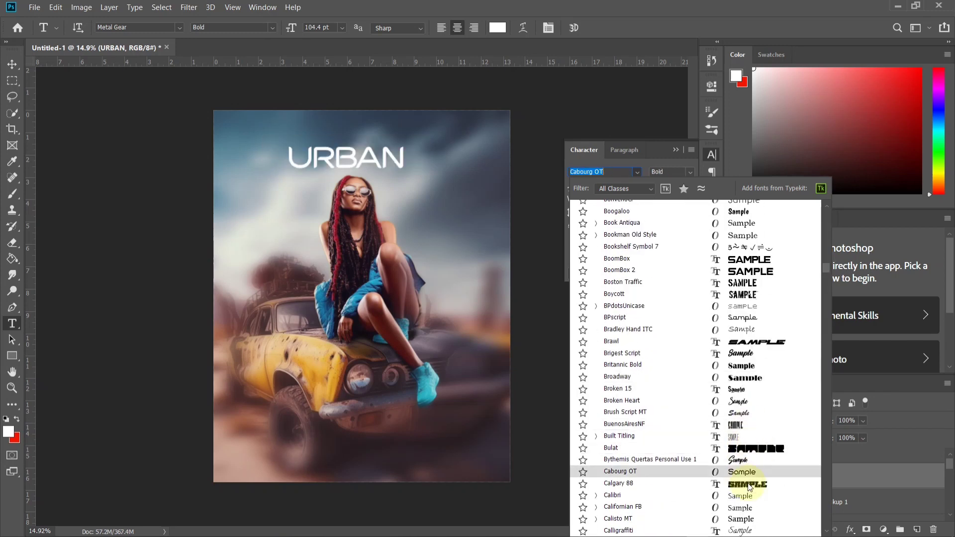
pyautogui.scroll(-3, 753, 475)
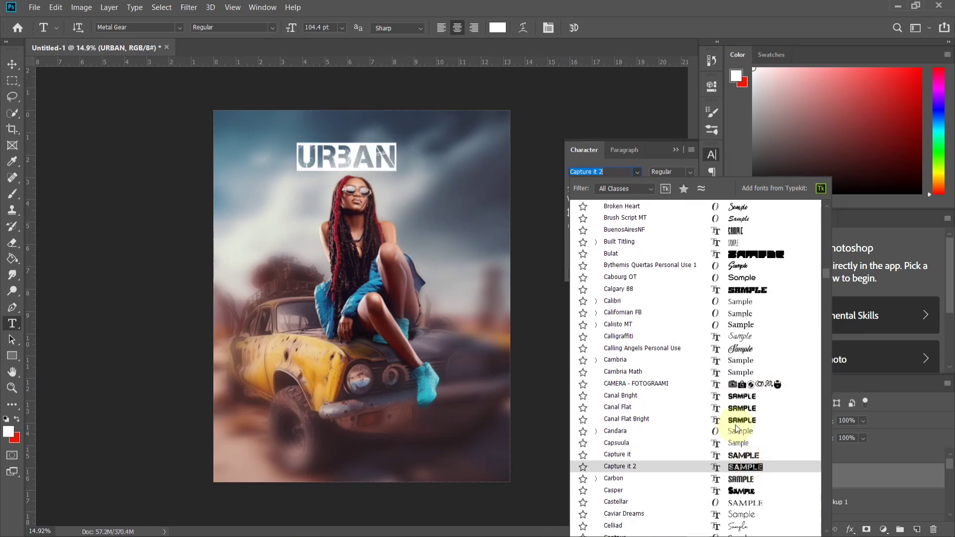
pyautogui.scroll(-1, 750, 449)
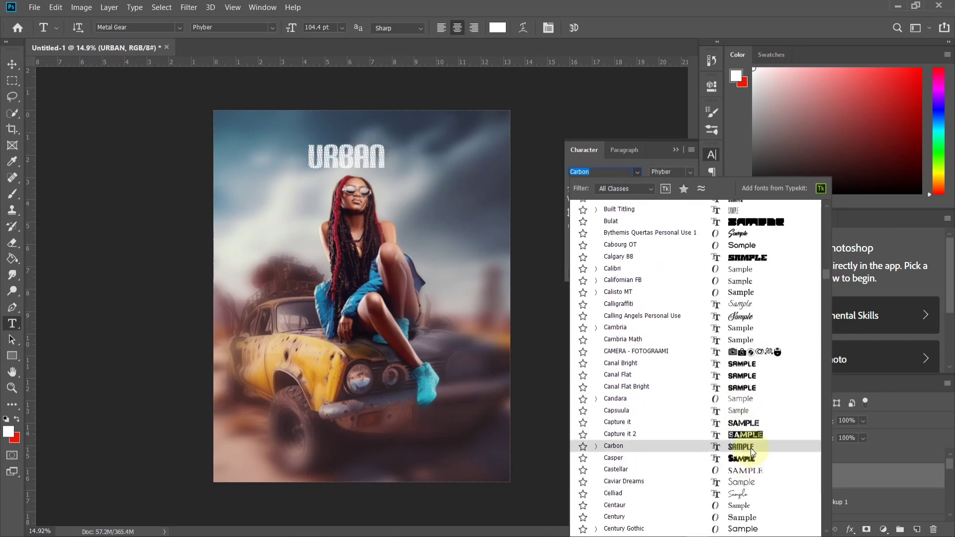
pyautogui.click(750, 449)
# - Scale the URBAN title up to 141.33 pt above the woman's head
pyautogui.hotkey('ctrl', 't')
pyautogui.moveTo(384, 140); pyautogui.dragTo(411, 128)
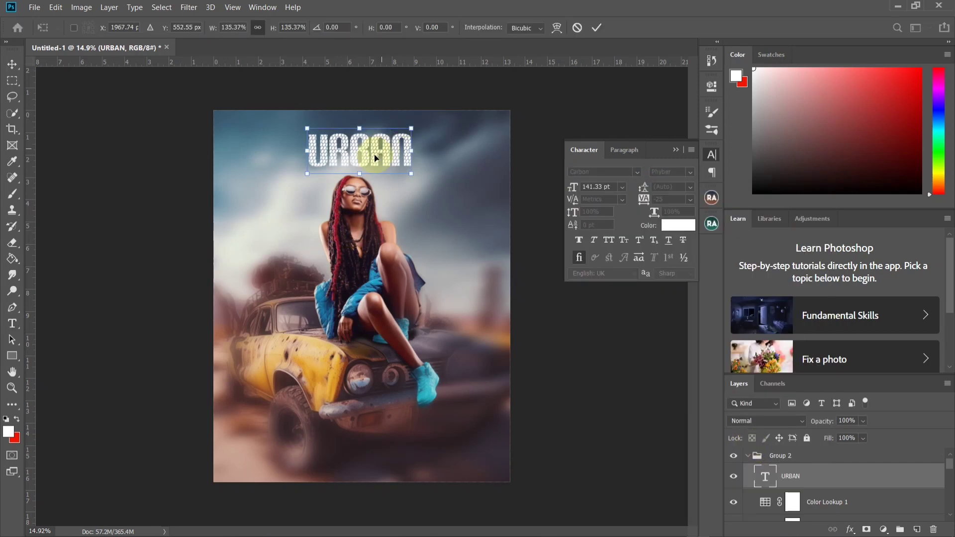
pyautogui.click(595, 29)
# - Duplicate the URBAN title below the original and change the copy's text to FRIDAY
pyautogui.moveTo(370, 151); pyautogui.dragTo(277, 221)
pyautogui.click(12, 323)
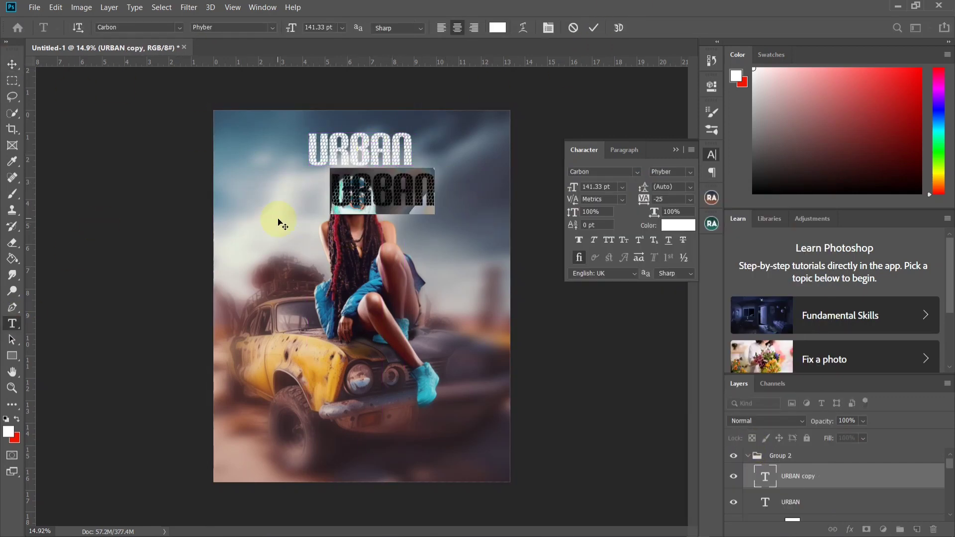
pyautogui.write('FRIDAY')
pyautogui.click(12, 63)
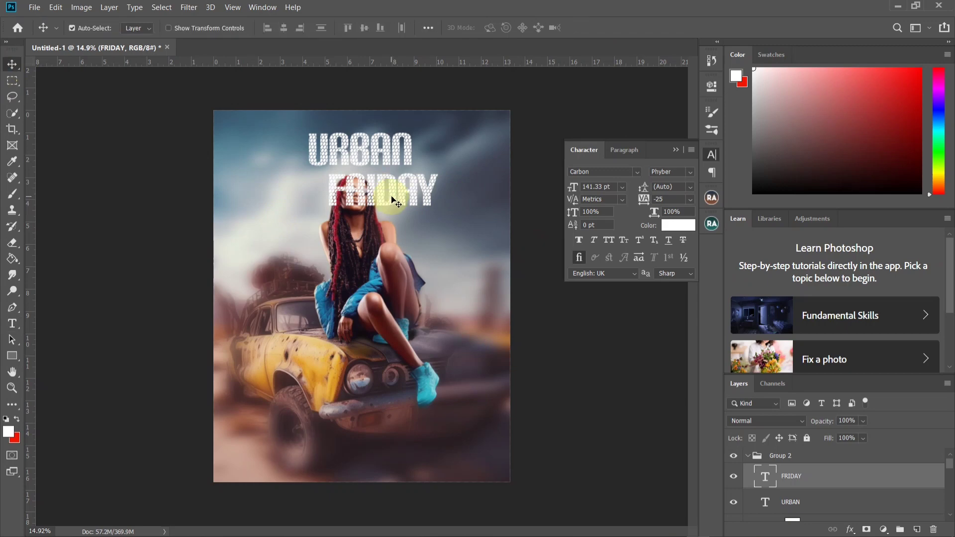
# - Enlarge the FRIDAY title to 163.49 pt and line it up directly beneath URBAN
pyautogui.hotkey('ctrl', 't')
pyautogui.moveTo(434, 207); pyautogui.dragTo(402, 198)
pyautogui.click(597, 29)
# - Center the URBAN and FRIDAY titles horizontally on the canvas by aligning them with Layer 0
pyautogui.scroll(-3, 366, 241)
pyautogui.scroll(2, 366, 241)
pyautogui.keyDown('shift'); pyautogui.click(853, 503); pyautogui.keyUp('shift')
pyautogui.scroll(-10, 908, 512)
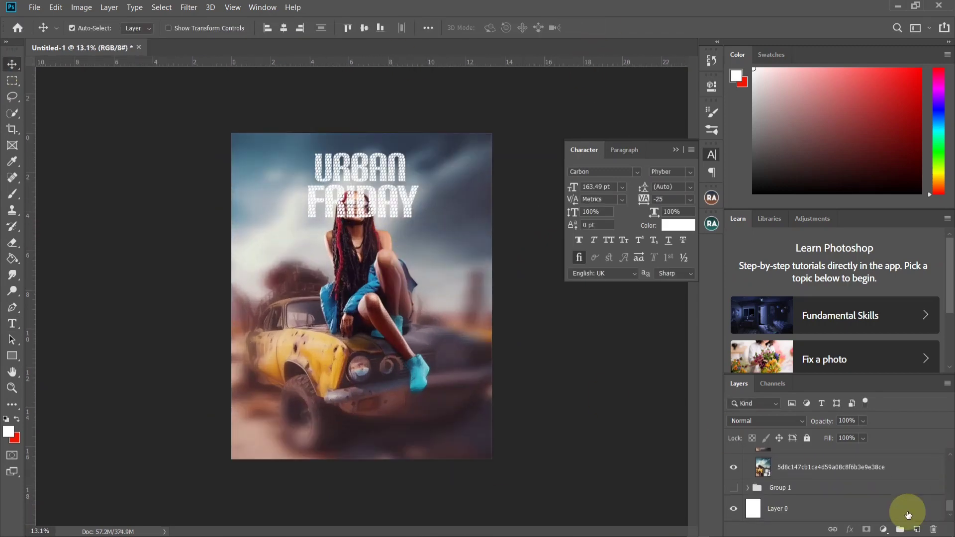
pyautogui.click(283, 28)
pyautogui.scroll(2, 366, 241)
pyautogui.scroll(10, 849, 471)
pyautogui.click(816, 473)
pyautogui.click(269, 252)
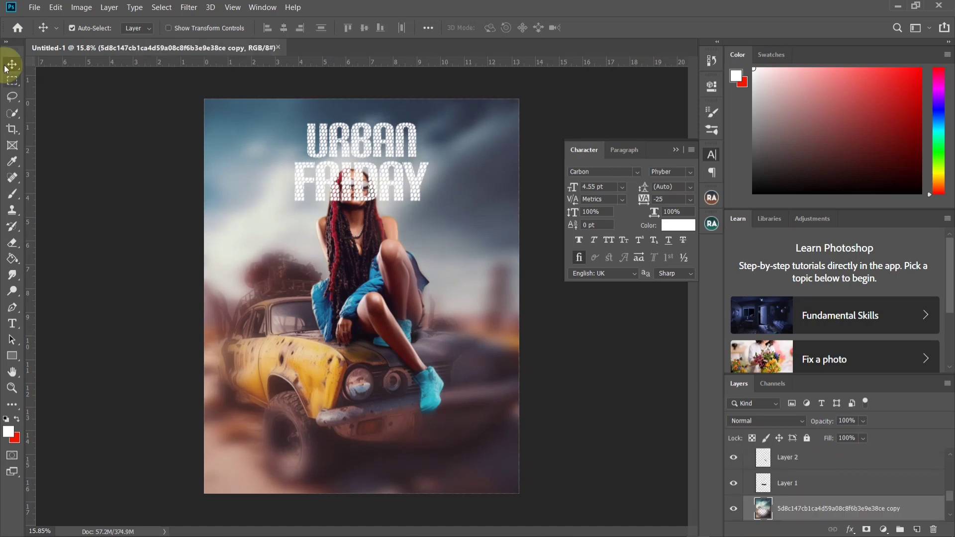
pyautogui.press('z')
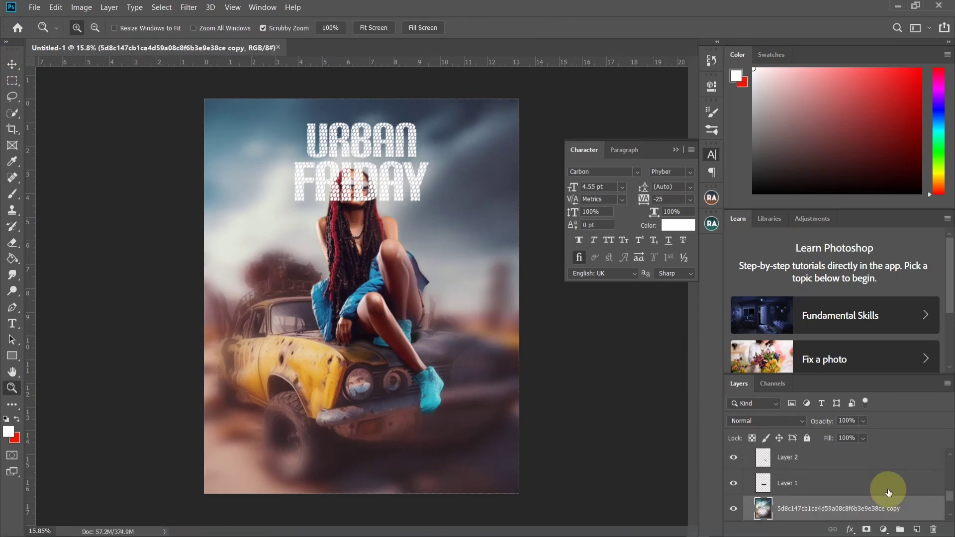
pyautogui.hotkey('ctrl', 'z')
pyautogui.hotkey('ctrl', 'z')
pyautogui.hotkey('ctrl', 'shift', 'z')
pyautogui.hotkey('ctrl', 'shift', 'z')
# - Align the FRIDAY title and the URBAN title separately to the horizontal center of Layer 0
pyautogui.moveTo(949, 497); pyautogui.dragTo(949, 452)
pyautogui.click(845, 474)
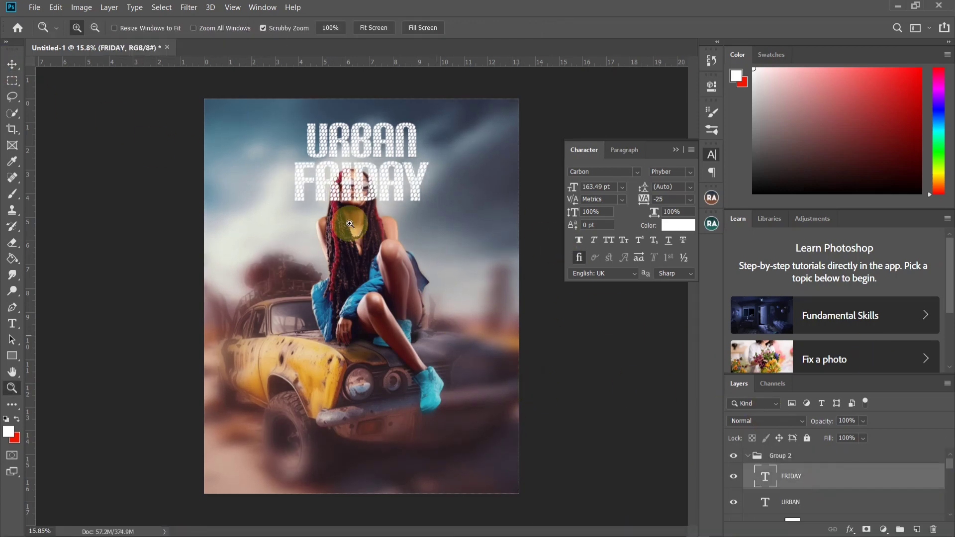
pyautogui.press('v')
pyautogui.scroll(3, 452, 102)
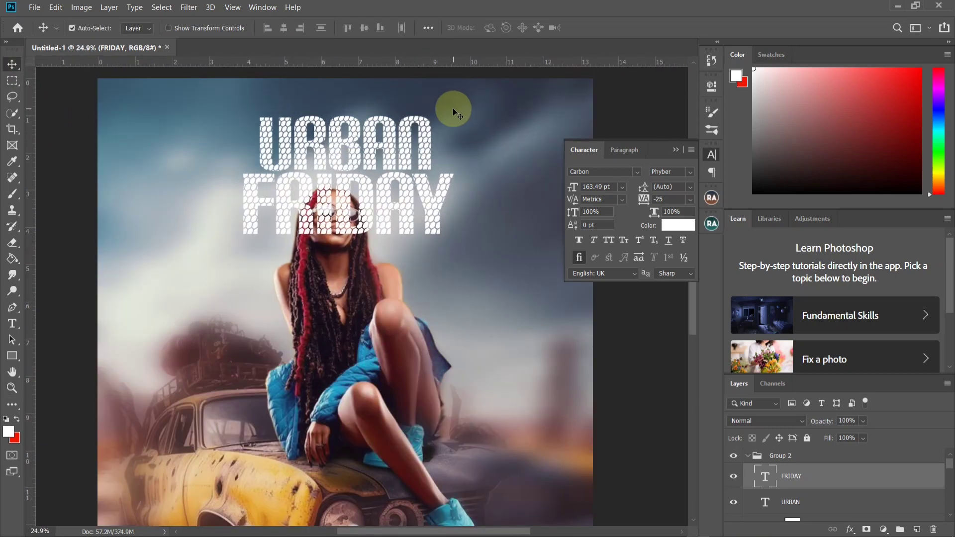
pyautogui.scroll(-5, 854, 516)
pyautogui.click(854, 515)
pyautogui.click(856, 475)
pyautogui.moveTo(950, 506); pyautogui.dragTo(949, 455)
pyautogui.keyDown('ctrl'); pyautogui.click(853, 510); pyautogui.keyUp('ctrl')
pyautogui.click(284, 28)
pyautogui.click(854, 498)
pyautogui.moveTo(949, 465); pyautogui.dragTo(949, 509)
pyautogui.keyDown('ctrl'); pyautogui.click(854, 510); pyautogui.keyUp('ctrl')
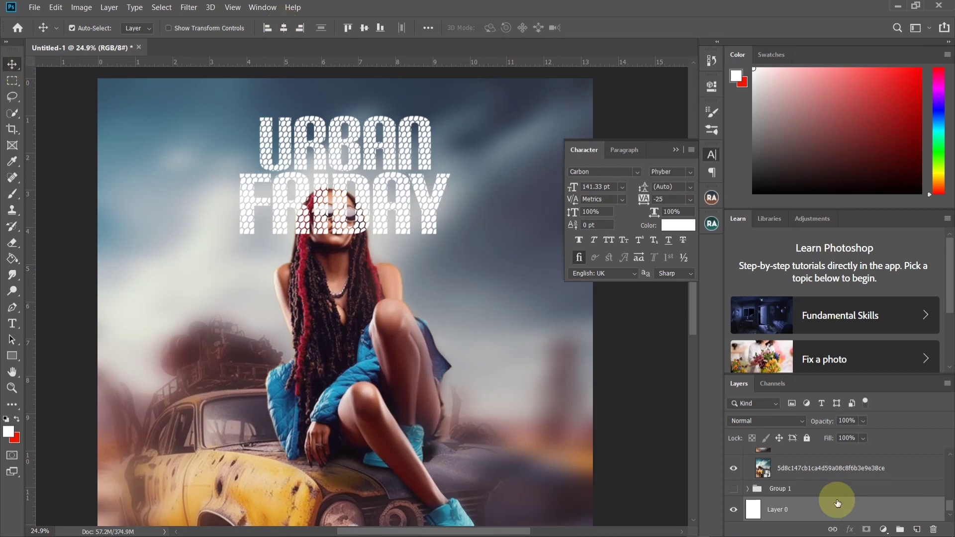
# - Move the URBAN and FRIDAY text layers below the cut-out woman's layers so she overlaps the titles
pyautogui.scroll(5, 838, 504)
pyautogui.scroll(-2, 397, 374)
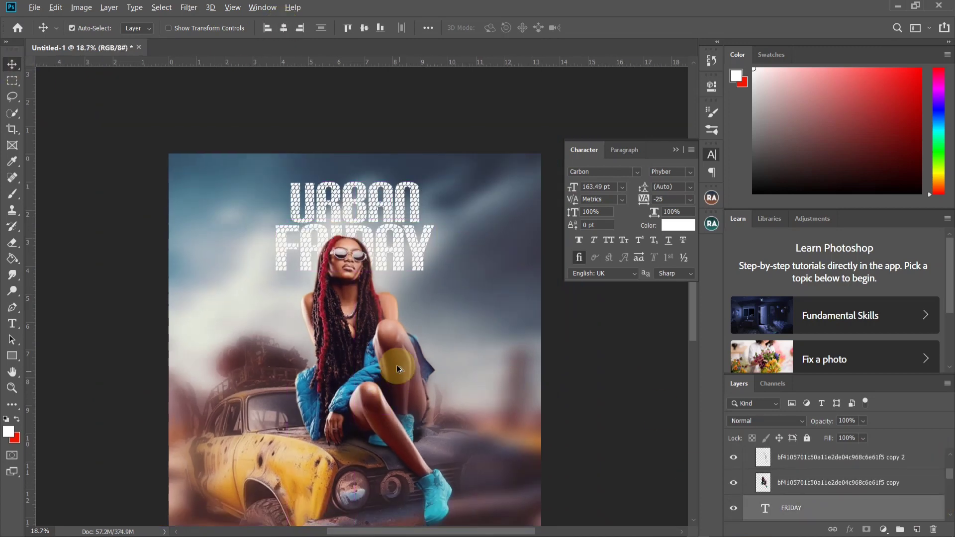
pyautogui.scroll(-2, 380, 166)
pyautogui.press('t')
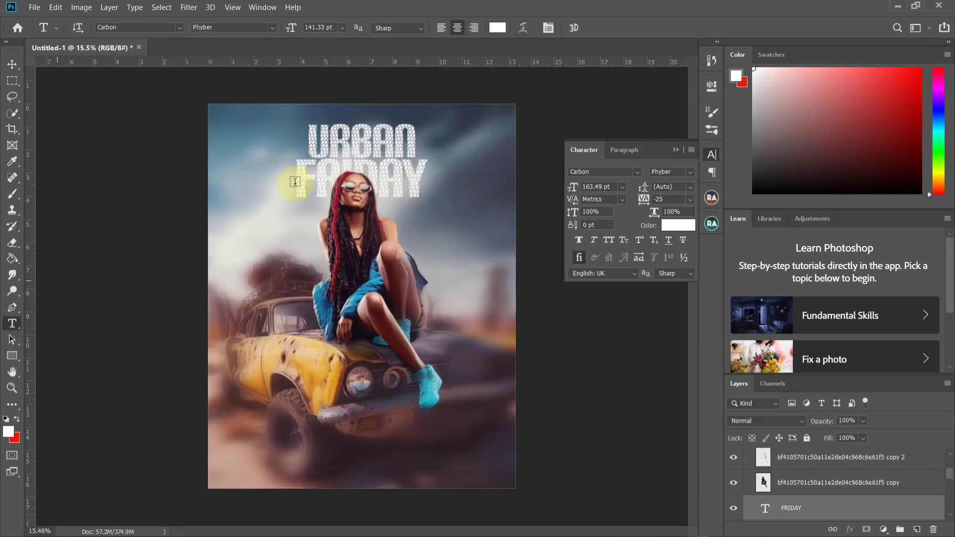
pyautogui.click(592, 29)
# - Free-transform both titles together into an upward slant, with about -10° rotation, about 7° horizontal skew and a slightly larger size
pyautogui.scroll(-4, 395, 321)
pyautogui.scroll(-3, 814, 507)
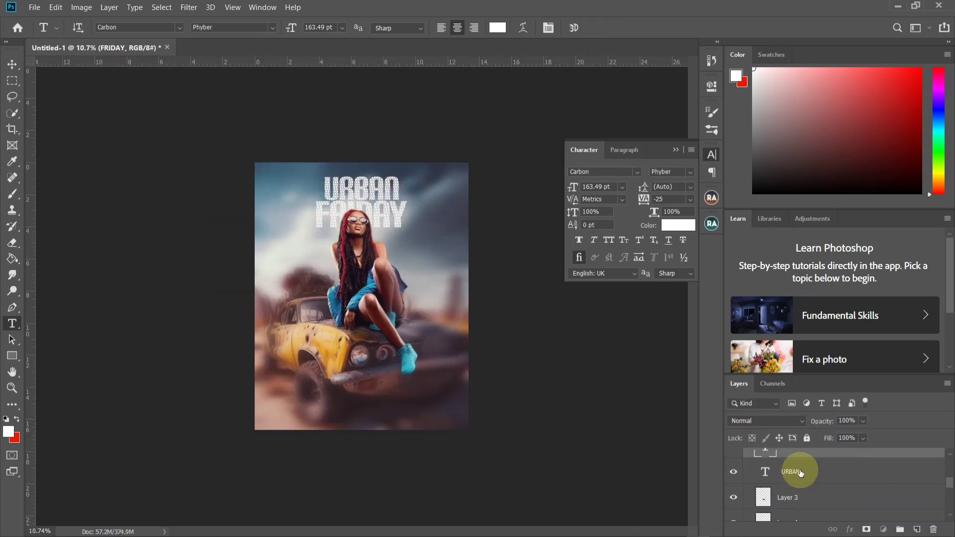
pyautogui.keyDown('ctrl'); pyautogui.click(802, 473); pyautogui.keyUp('ctrl')
pyautogui.scroll(3, 378, 165)
pyautogui.hotkey('ctrl', 't')
pyautogui.moveTo(301, 171); pyautogui.dragTo(292, 190)
pyautogui.moveTo(422, 137); pyautogui.dragTo(418, 142)
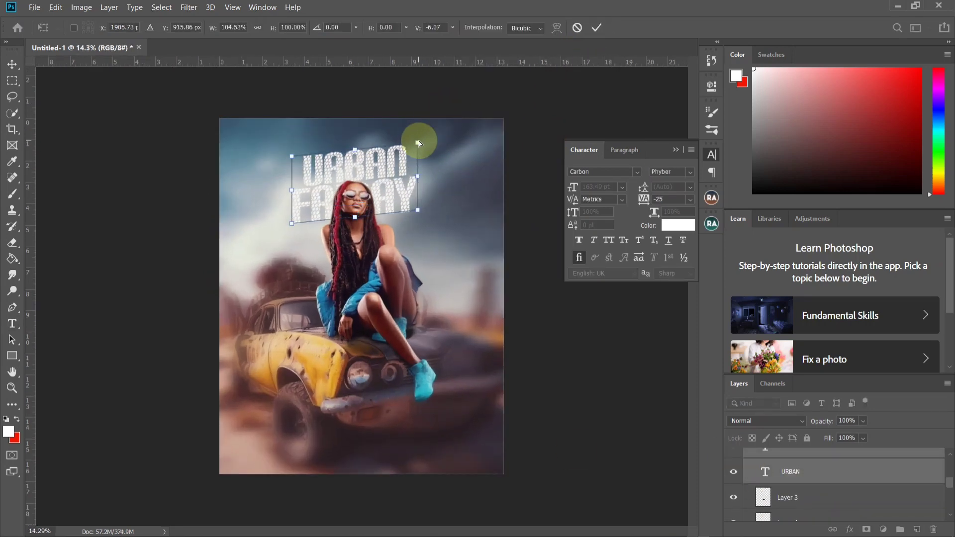
pyautogui.moveTo(292, 156); pyautogui.dragTo(288, 161)
pyautogui.moveTo(418, 136); pyautogui.dragTo(417, 136)
pyautogui.moveTo(397, 176)
pyautogui.mouseDown()
pyautogui.moveTo(386, 184)
pyautogui.moveTo(389, 174)
pyautogui.mouseUp()
pyautogui.moveTo(416, 196); pyautogui.dragTo(429, 202)
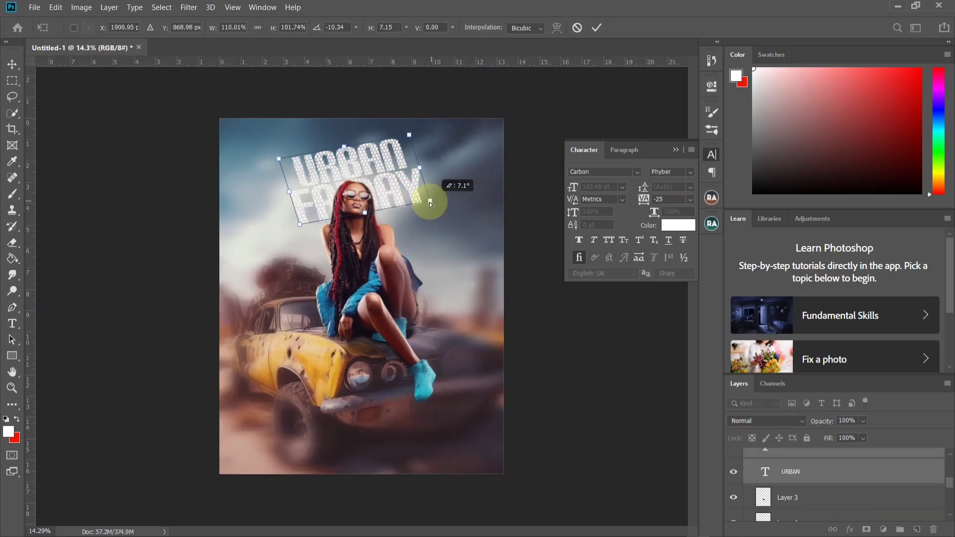
pyautogui.moveTo(419, 135); pyautogui.dragTo(418, 136)
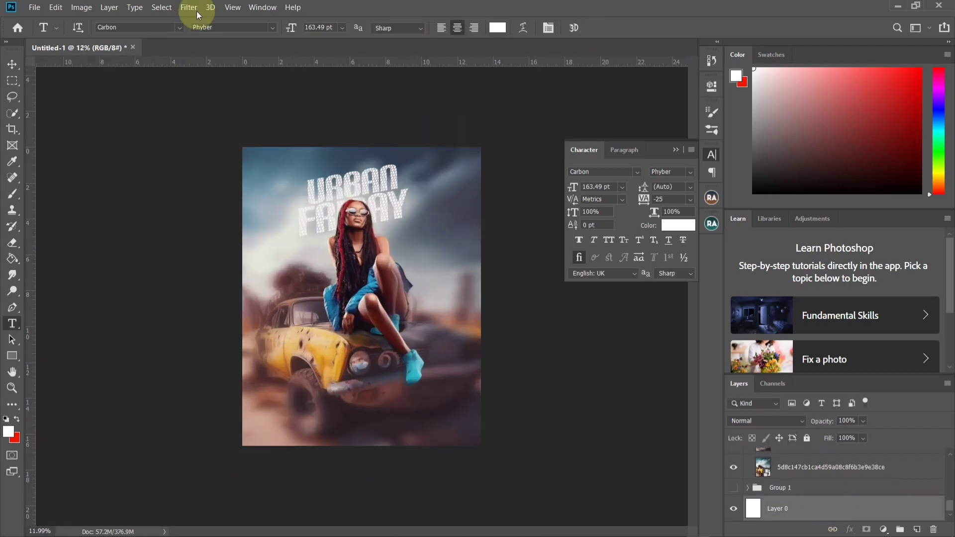
# - Recenter the slanted URBAN and FRIDAY titles horizontally on the canvas against Layer 0
pyautogui.scroll(12, 444, 135)
pyautogui.scroll(-13, 410, 143)
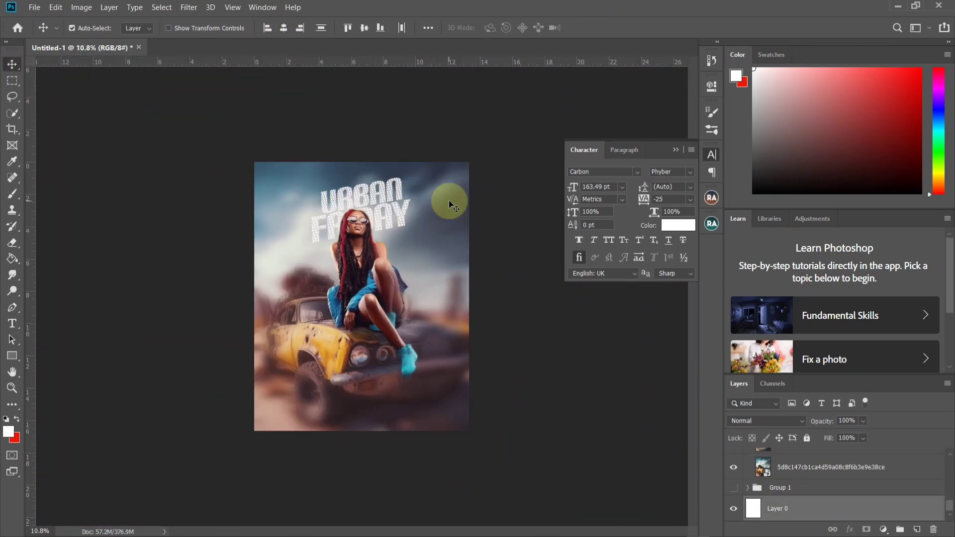
pyautogui.scroll(2, 449, 200)
pyautogui.scroll(2, 829, 499)
pyautogui.scroll(4, 828, 498)
pyautogui.scroll(2, 388, 154)
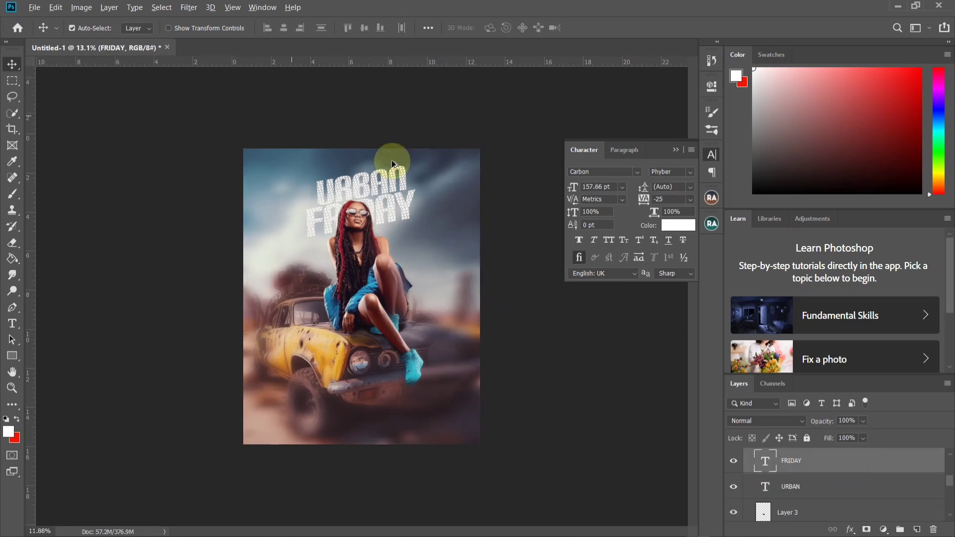
# - Try other fonts on the FRIDAY title, such as Queen Dea Hollow, shift Pro and Siamese Katsong
pyautogui.click(638, 172)
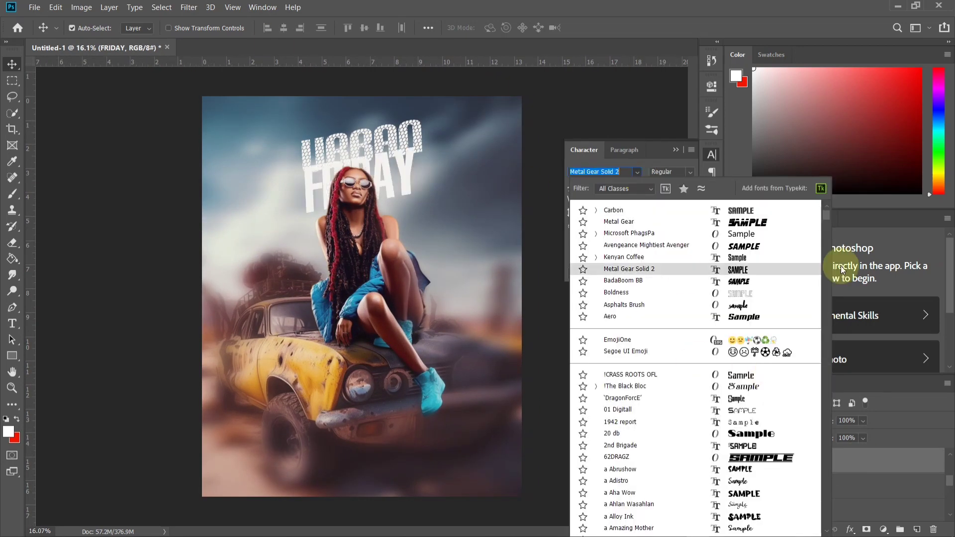
pyautogui.scroll(-5, 831, 257)
pyautogui.moveTo(831, 256); pyautogui.dragTo(830, 444)
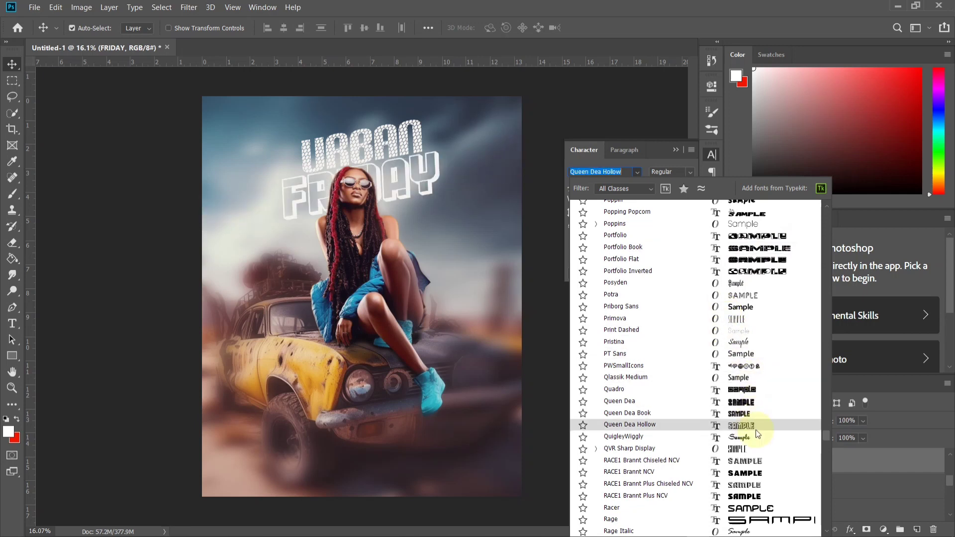
pyautogui.scroll(-4, 756, 408)
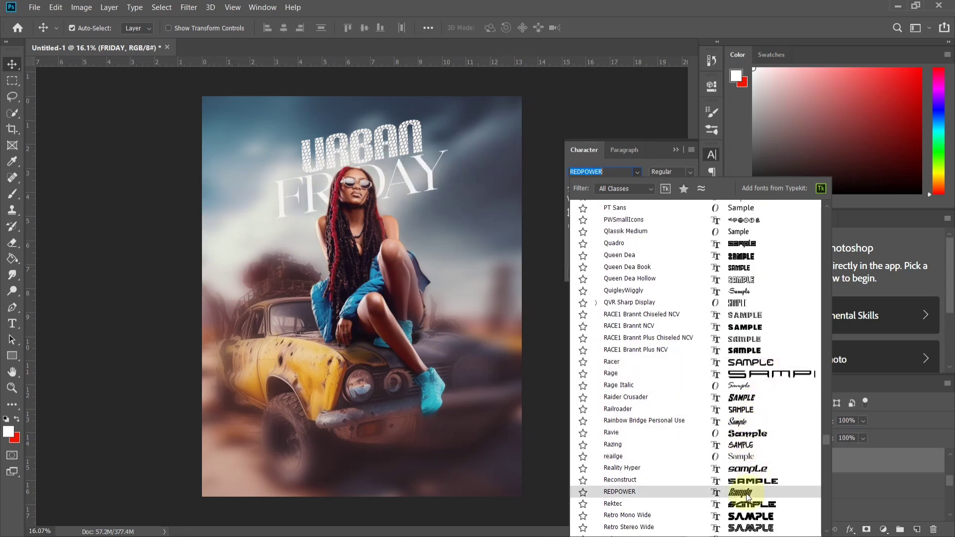
pyautogui.scroll(-2, 751, 449)
pyautogui.scroll(-4, 744, 470)
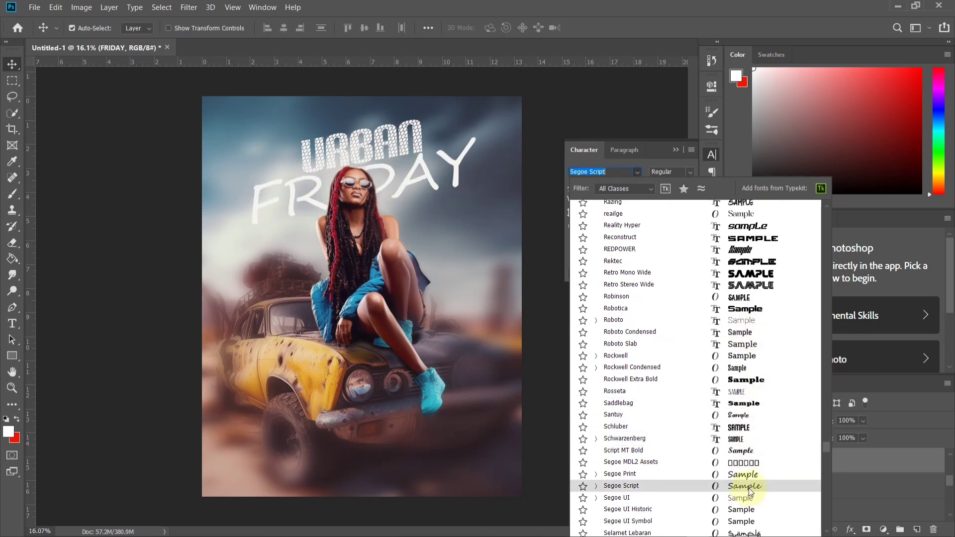
pyautogui.scroll(-3, 749, 488)
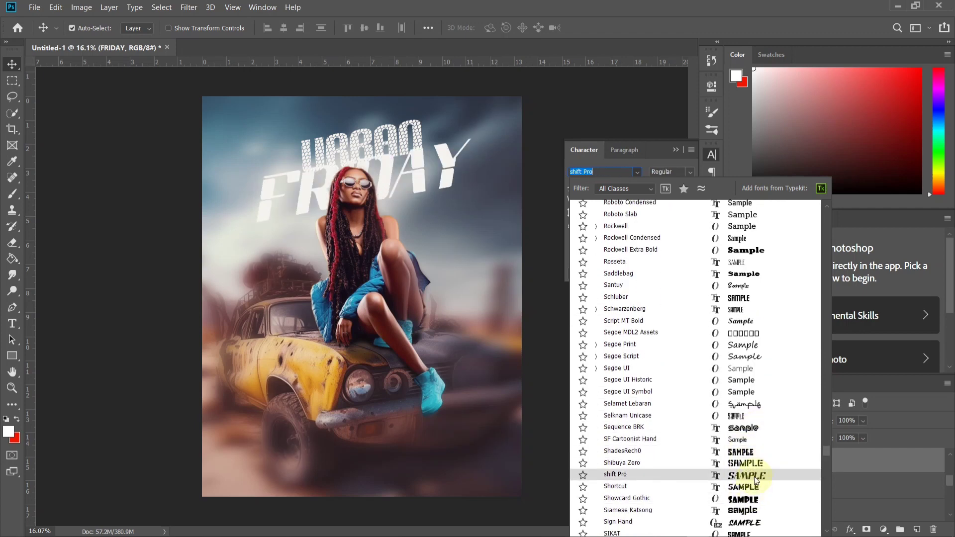
pyautogui.scroll(-1, 754, 479)
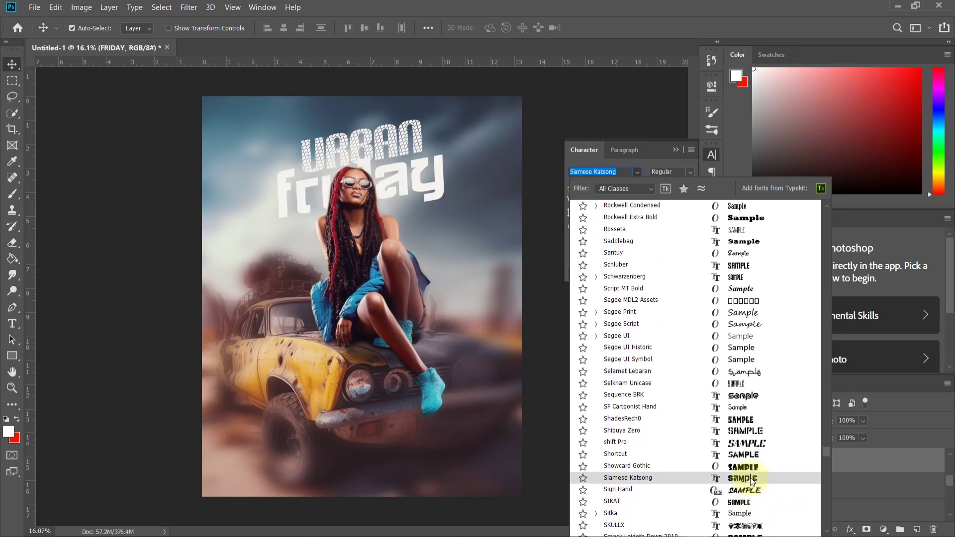
pyautogui.click(751, 480)
pyautogui.click(638, 173)
# - Try other text colors on the FRIDAY title, such as yellow-green, using different color picker modes
pyautogui.doubleClick(667, 227)
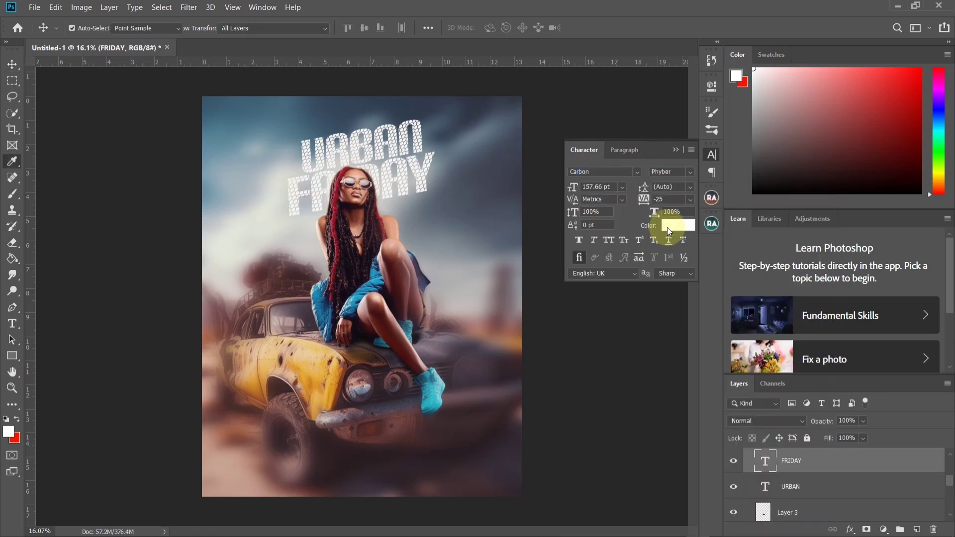
pyautogui.moveTo(555, 172); pyautogui.dragTo(454, 154)
pyautogui.click(603, 229)
pyautogui.click(603, 262)
pyautogui.click(602, 245)
pyautogui.click(603, 283)
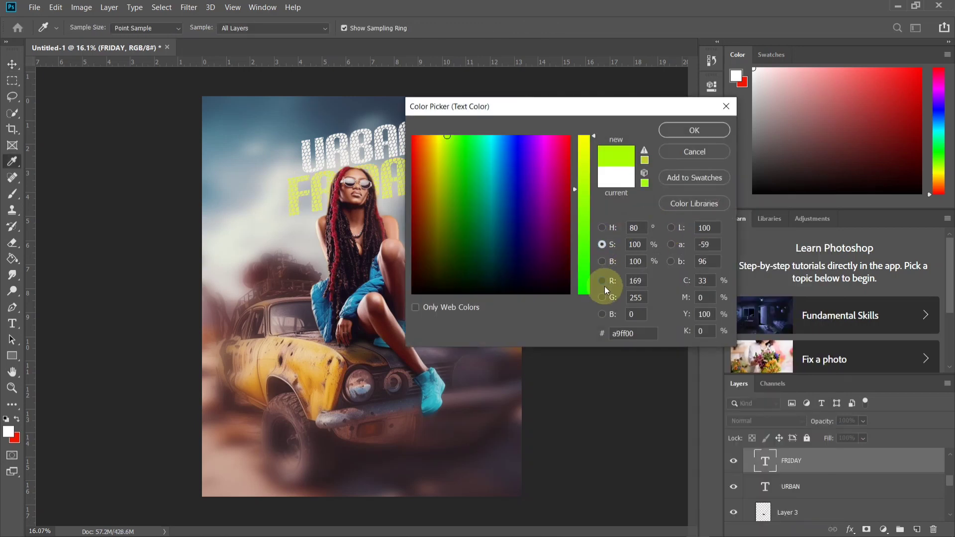
pyautogui.click(603, 313)
pyautogui.moveTo(549, 255); pyautogui.dragTo(441, 192)
pyautogui.click(602, 228)
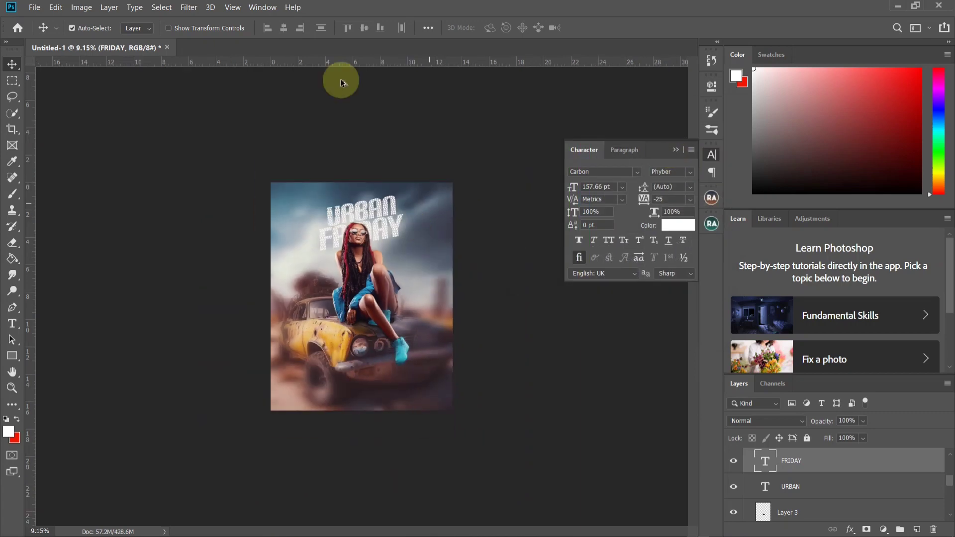
# - Add a dark blue Drop Shadow to the FRIDAY title in Multiply mode
pyautogui.hotkey('ctrl', '+')
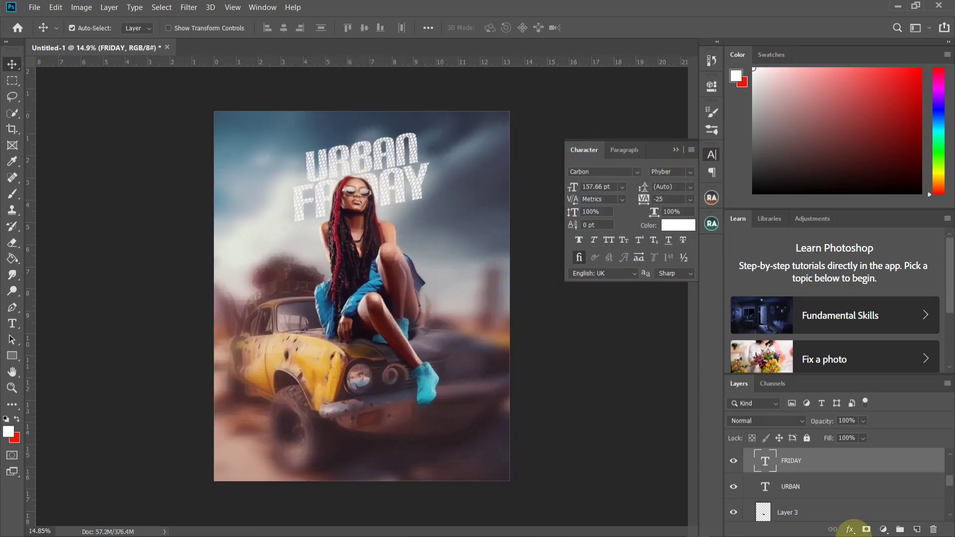
pyautogui.doubleClick(856, 463)
pyautogui.click(490, 266)
pyautogui.click(883, 165)
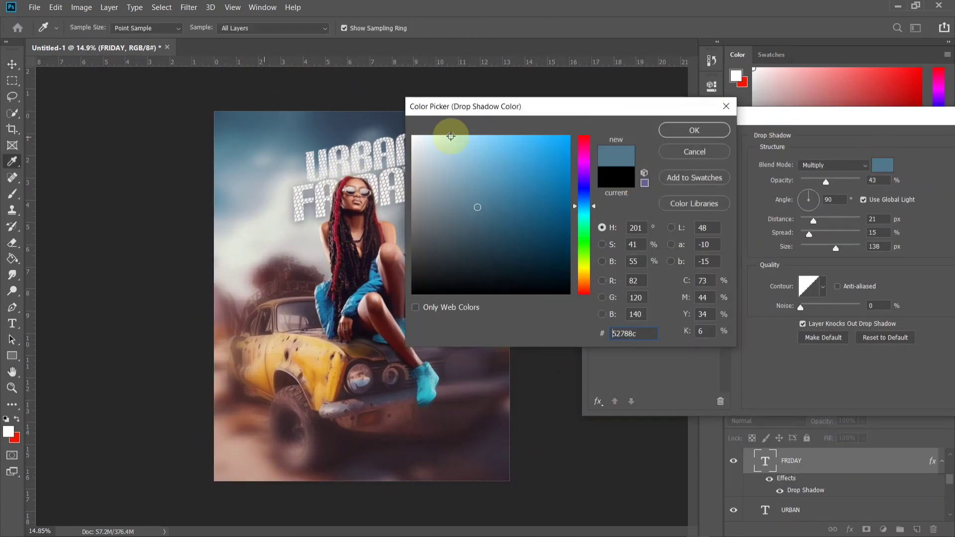
pyautogui.click(677, 224)
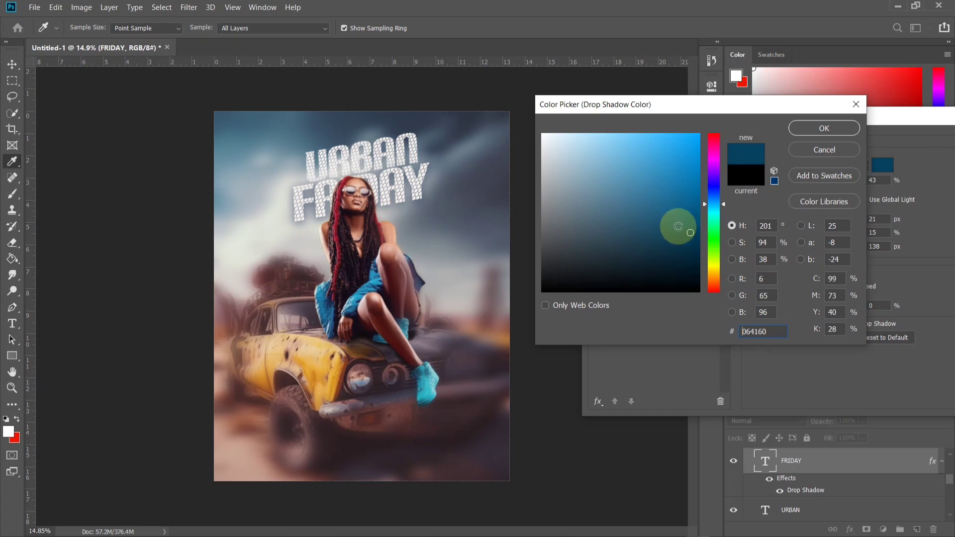
pyautogui.click(393, 199)
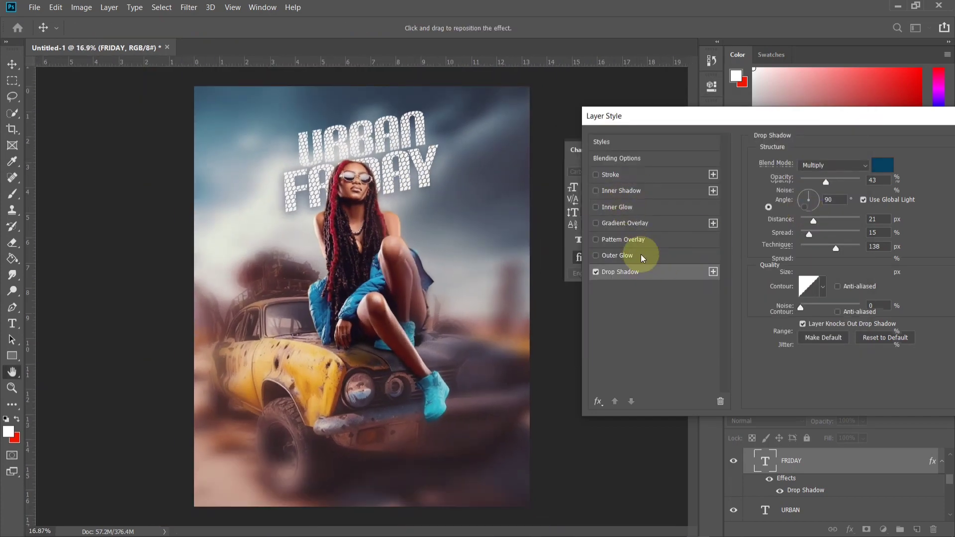
# - Add an Outer Glow to the FRIDAY title and color it light violet
pyautogui.click(643, 258)
pyautogui.click(785, 208)
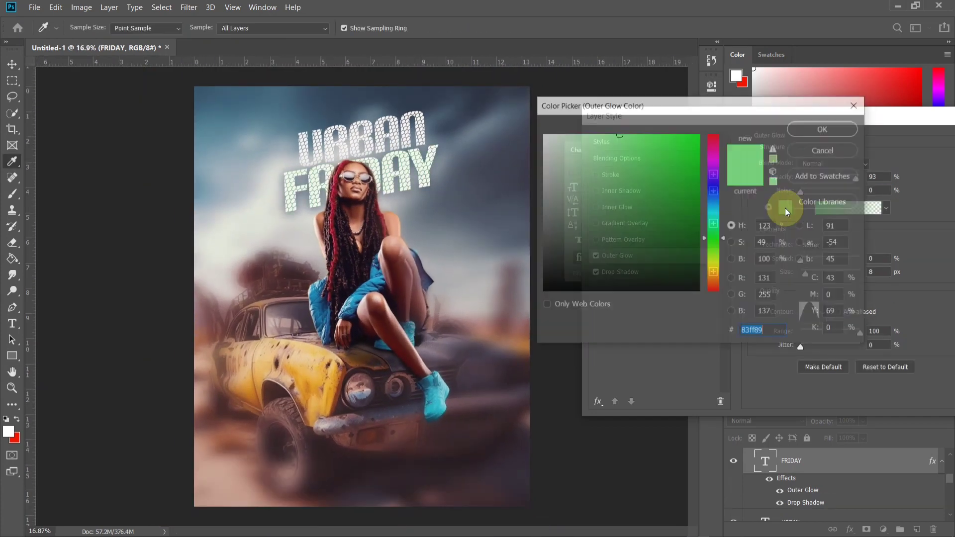
pyautogui.moveTo(723, 239); pyautogui.dragTo(729, 184)
pyautogui.click(815, 130)
pyautogui.scroll(-6, 423, 236)
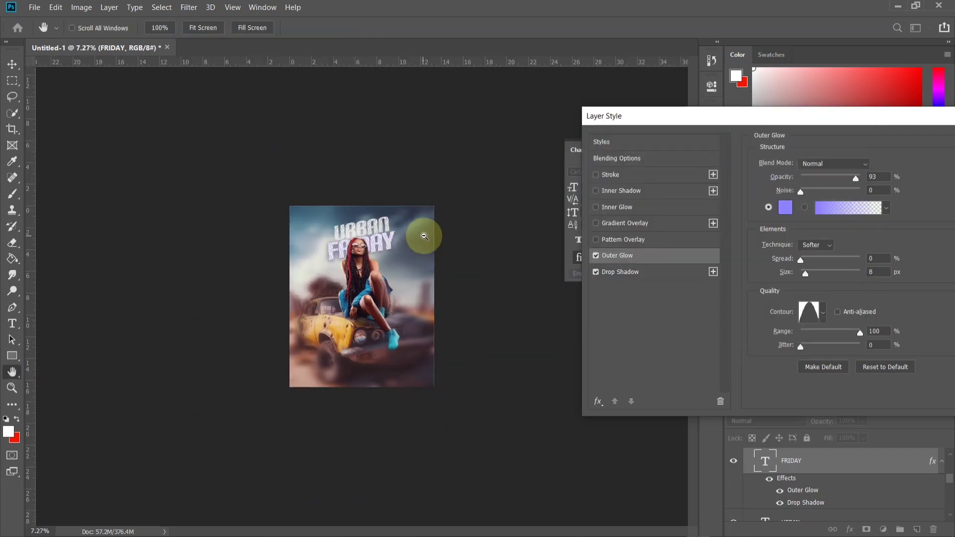
pyautogui.hotkey('ctrl', '0')
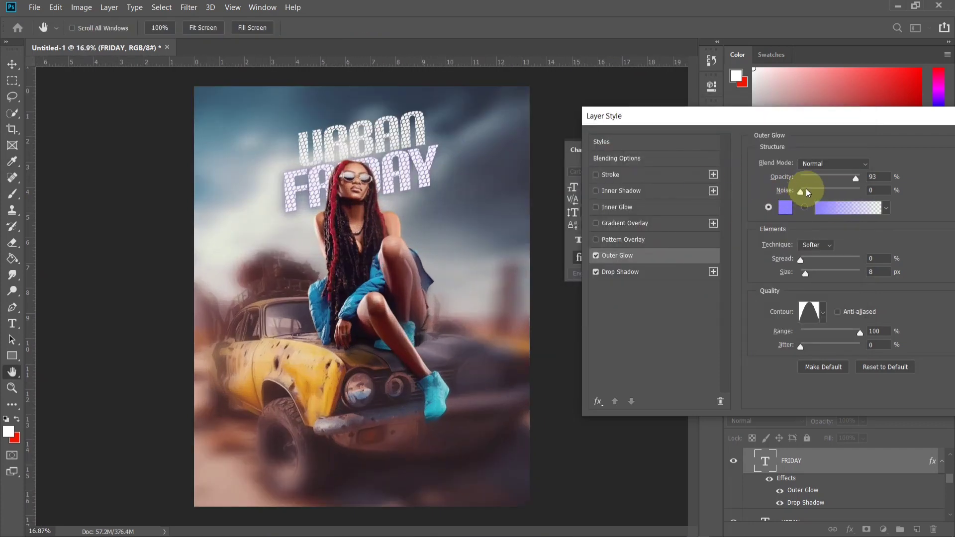
# - Recolor FRIDAY's outer glow to pale blue #c4ccfc, raise its opacity to 100% and apply the layer style
pyautogui.click(786, 208)
pyautogui.click(569, 133)
pyautogui.moveTo(714, 186); pyautogui.dragTo(714, 191)
pyautogui.click(578, 134)
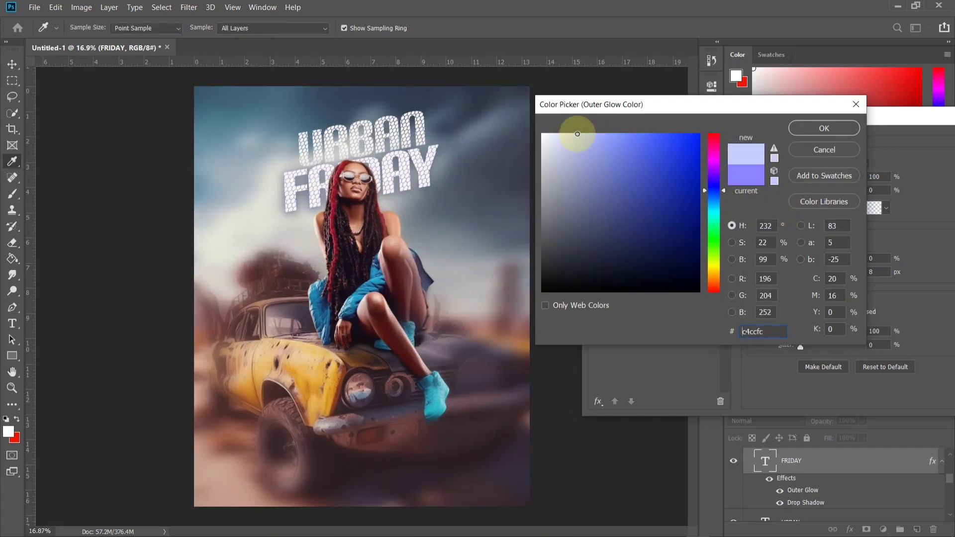
pyautogui.click(824, 129)
pyautogui.moveTo(865, 118); pyautogui.dragTo(714, 122)
pyautogui.click(871, 146)
# - Apply a Drop Shadow and an Outer Glow to the URBAN title to match FRIDAY
pyautogui.scroll(-4, 435, 231)
pyautogui.scroll(5, 435, 231)
pyautogui.scroll(-1, 834, 508)
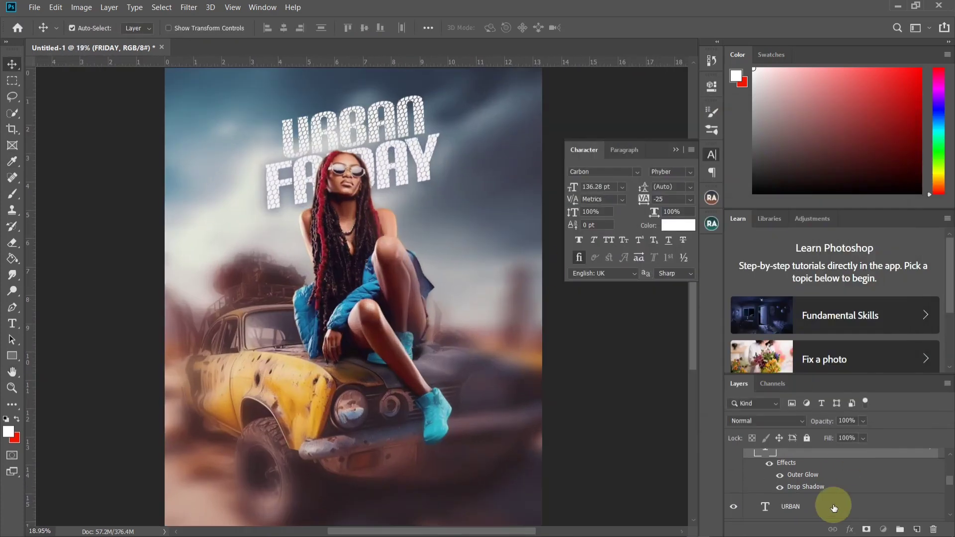
pyautogui.doubleClick(833, 509)
pyautogui.click(482, 274)
pyautogui.click(489, 263)
pyautogui.click(848, 152)
pyautogui.scroll(-4, 436, 336)
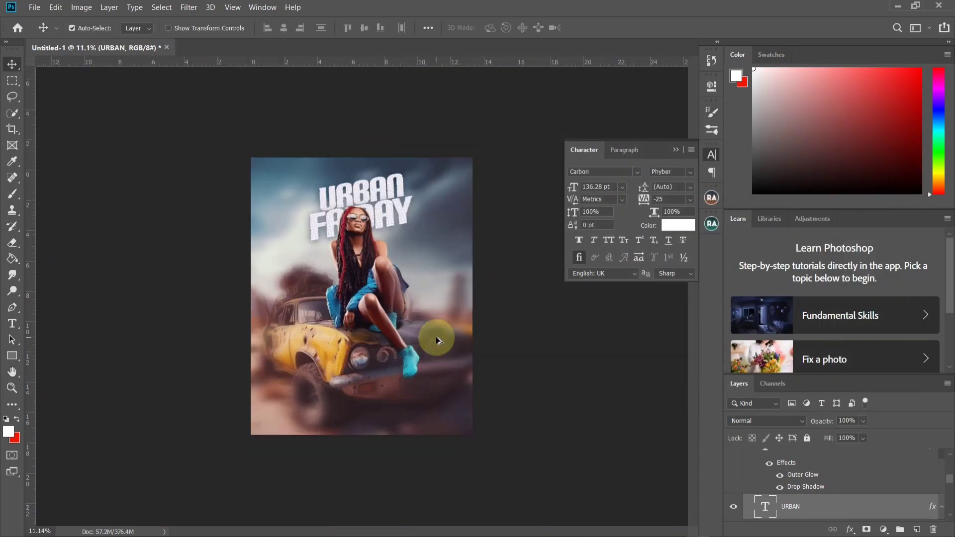
pyautogui.scroll(4, 435, 338)
pyautogui.scroll(-2, 384, 418)
pyautogui.scroll(1, 415, 383)
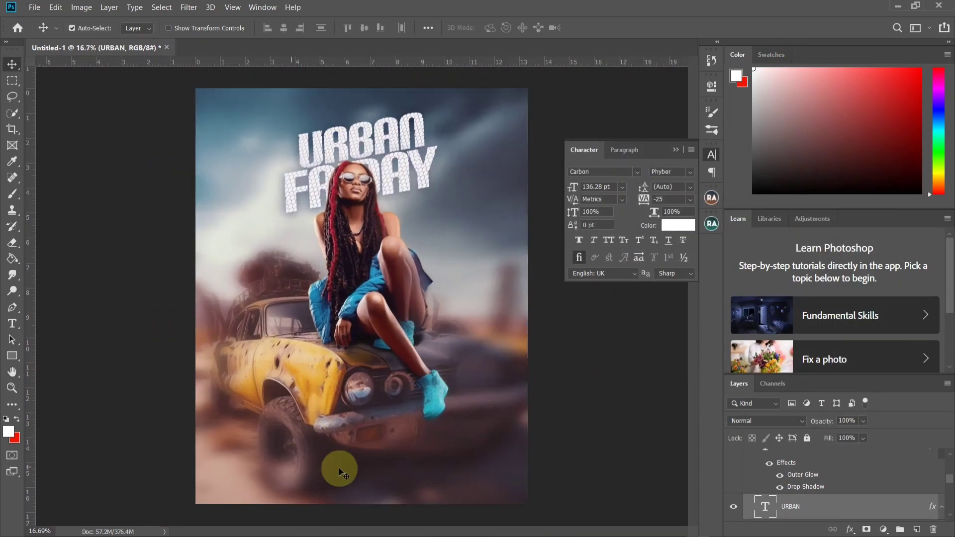
pyautogui.scroll(1, 339, 467)
pyautogui.scroll(-1, 354, 450)
pyautogui.scroll(4, 348, 468)
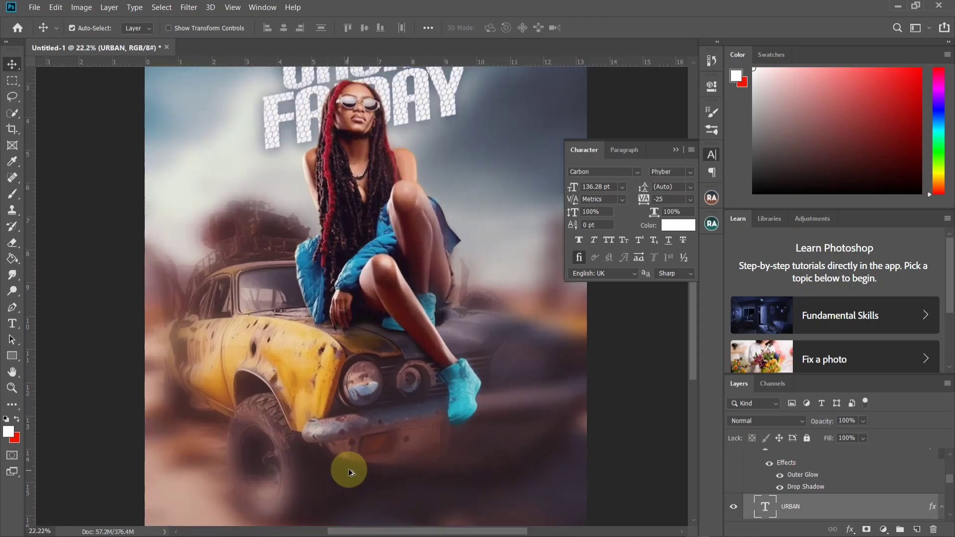
# - Place the pngegg Amazon Music logo from the Png folder inside folder1's background folder as an embedded image
pyautogui.scroll(-3, 359, 468)
pyautogui.scroll(3, 359, 467)
pyautogui.scroll(10, 805, 482)
pyautogui.scroll(-5, 805, 483)
pyautogui.click(34, 8)
pyautogui.click(111, 231)
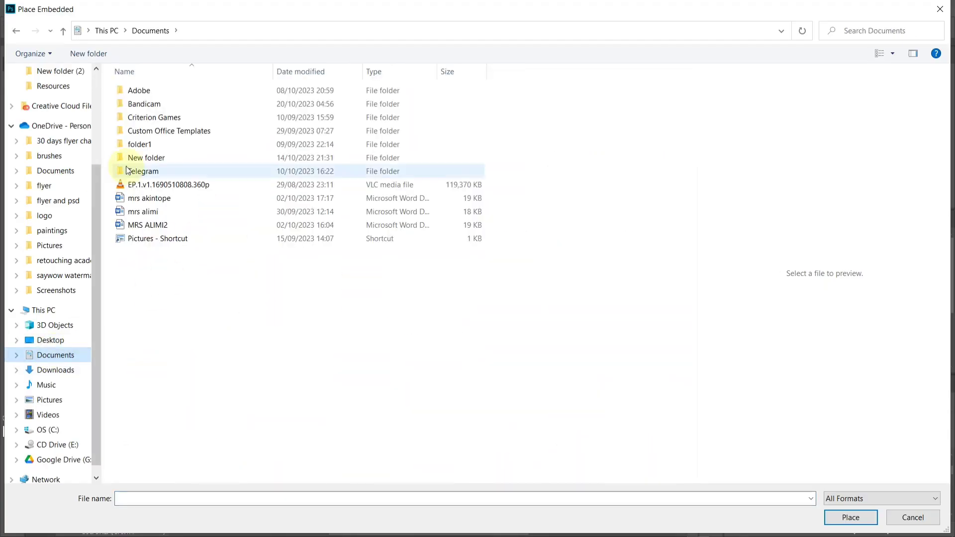
pyautogui.doubleClick(149, 171)
pyautogui.doubleClick(234, 255)
pyautogui.doubleClick(485, 106)
pyautogui.scroll(-10, 318, 154)
pyautogui.scroll(4, 318, 154)
pyautogui.doubleClick(667, 280)
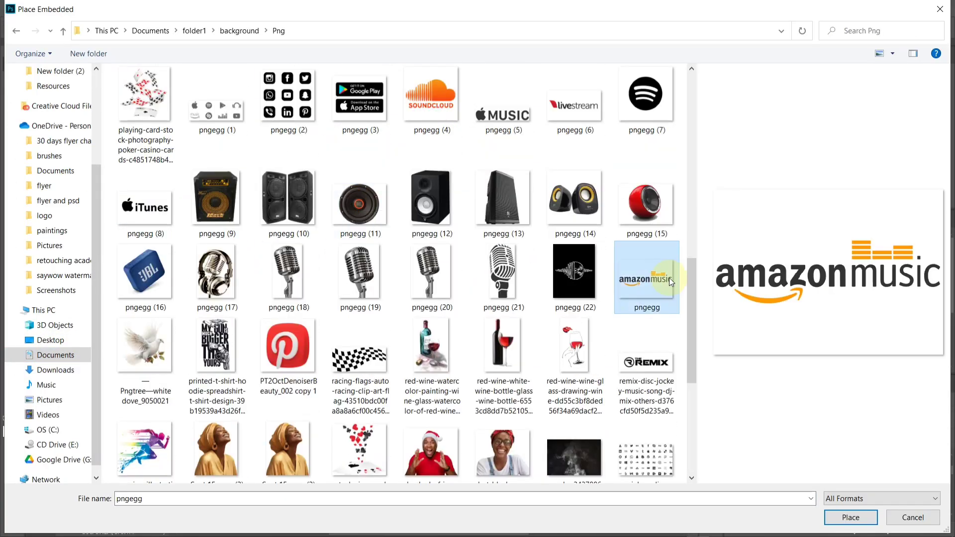
# - Scale the Amazon Music logo down, center it near the poster's bottom edge and apply the transform
pyautogui.moveTo(582, 423); pyautogui.dragTo(283, 209)
pyautogui.moveTo(247, 144); pyautogui.dragTo(294, 211)
pyautogui.moveTo(329, 275); pyautogui.dragTo(409, 401)
pyautogui.moveTo(445, 464); pyautogui.dragTo(402, 433)
pyautogui.moveTo(373, 410); pyautogui.dragTo(408, 435)
pyautogui.click(474, 28)
# - Apply Hue/Saturation to the Amazon Music logo with a hue shift of +167 to turn its orange parts blue
pyautogui.scroll(-4, 497, 129)
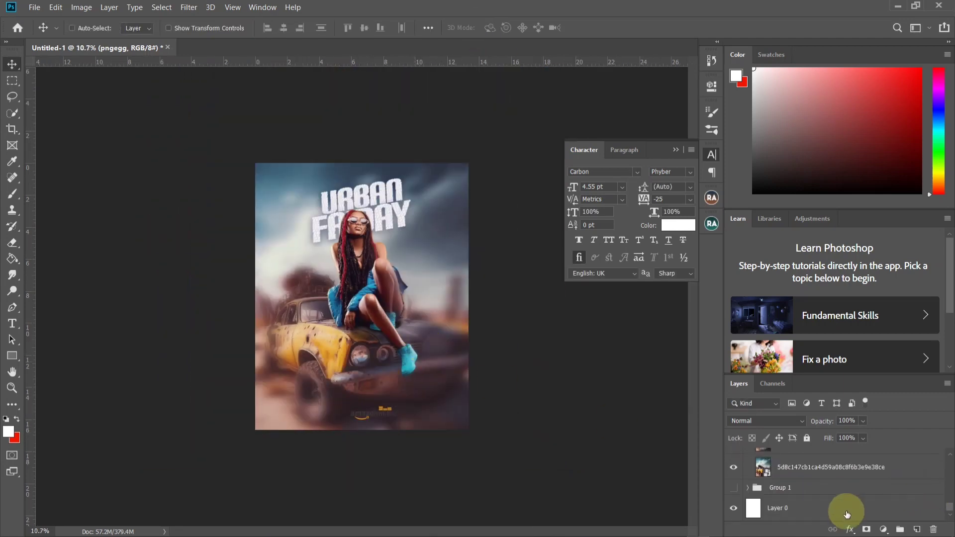
pyautogui.scroll(5, 470, 374)
pyautogui.scroll(3, 950, 494)
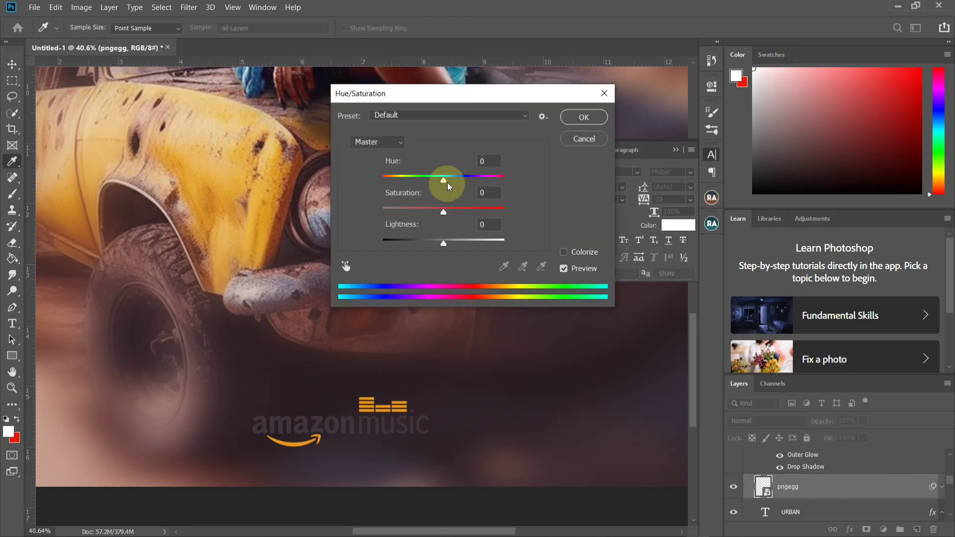
pyautogui.moveTo(443, 180); pyautogui.dragTo(497, 180)
pyautogui.scroll(-5, 76, 91)
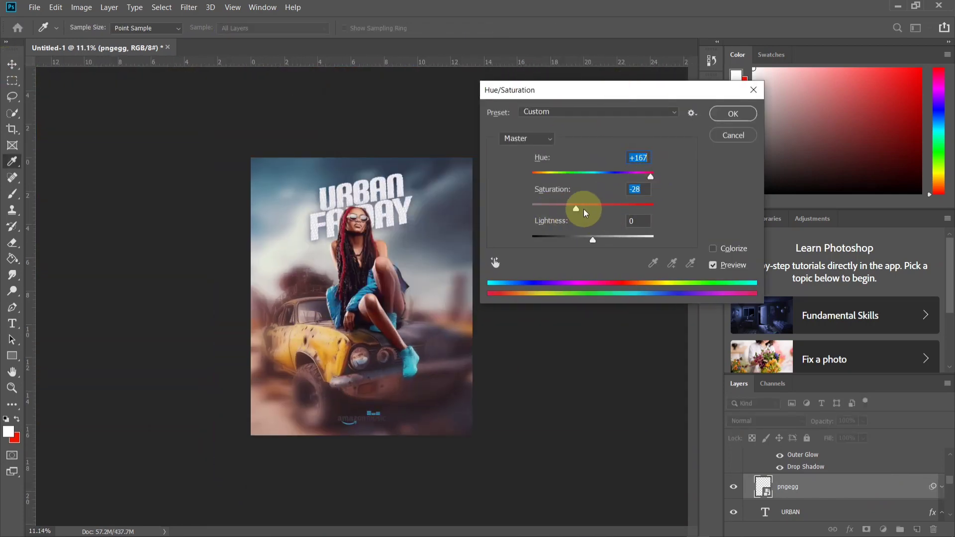
pyautogui.moveTo(583, 209); pyautogui.dragTo(594, 208)
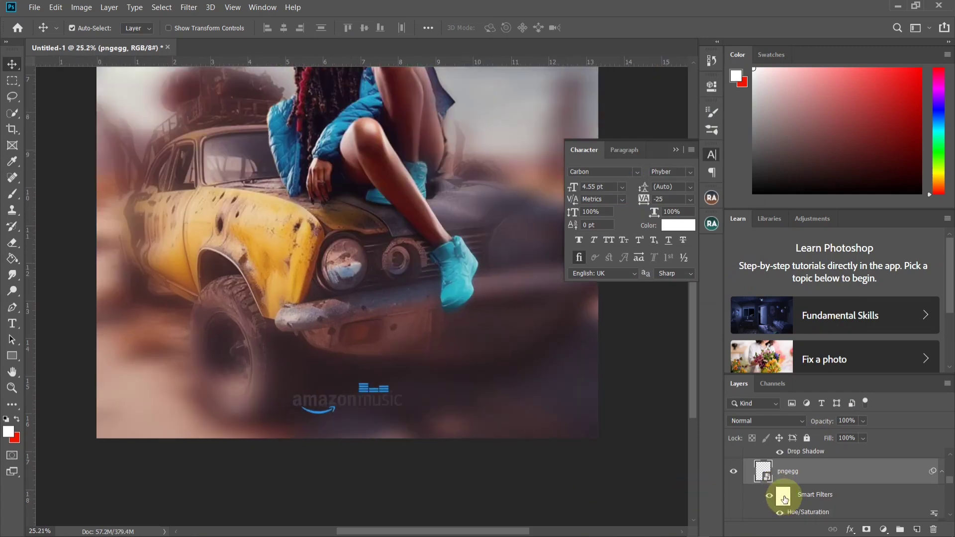
# - Duplicate the logo in white, rasterize the copy and erase it over the equalizer bars to reveal the blue below
pyautogui.click(731, 458)
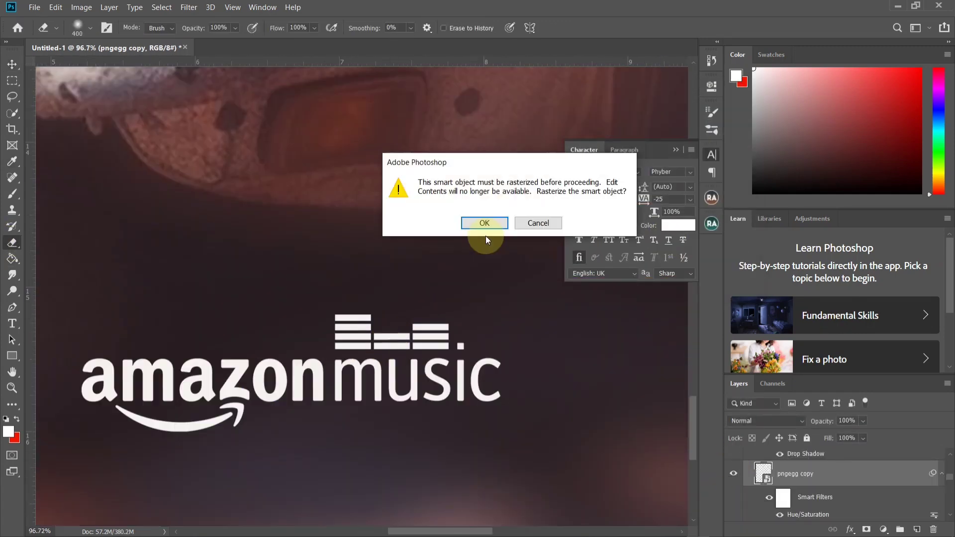
pyautogui.click(486, 222)
pyautogui.click(340, 320)
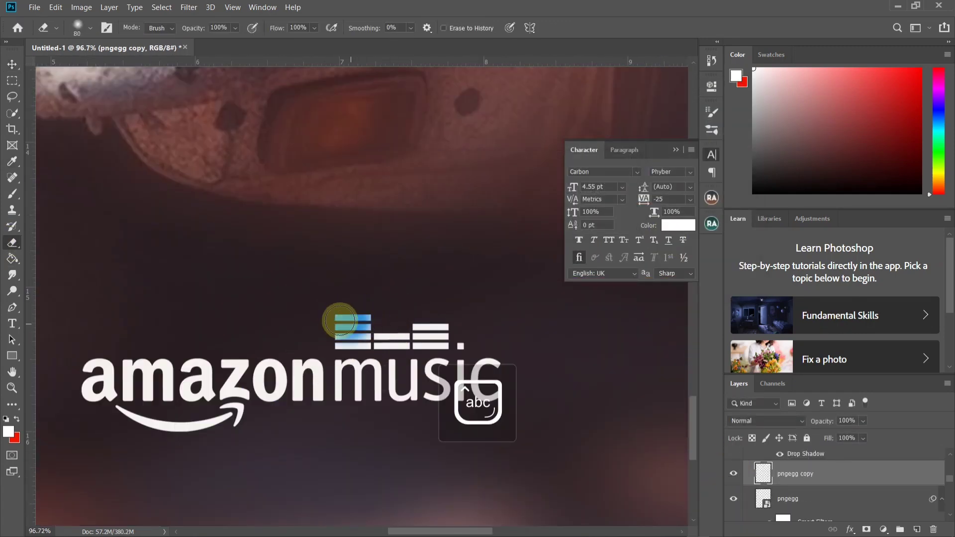
pyautogui.press('[')
pyautogui.press('[')
pyautogui.press('[')
pyautogui.moveTo(339, 320)
pyautogui.mouseDown()
pyautogui.moveTo(352, 343)
pyautogui.moveTo(412, 341)
pyautogui.mouseUp()
# - Erase the white logo copy over the smile arrow with a 35 px eraser to reveal the blue arrow
pyautogui.scroll(-1, 304, 317)
pyautogui.press('[')
pyautogui.press('[')
pyautogui.press('[')
pyautogui.moveTo(242, 397); pyautogui.dragTo(202, 405)
pyautogui.scroll(2, 412, 365)
pyautogui.moveTo(201, 404)
pyautogui.mouseDown()
pyautogui.moveTo(412, 364)
pyautogui.moveTo(321, 343)
pyautogui.mouseUp()
pyautogui.hotkey('ctrl', '0')
pyautogui.scroll(-3, 290, 372)
pyautogui.scroll(4, 303, 368)
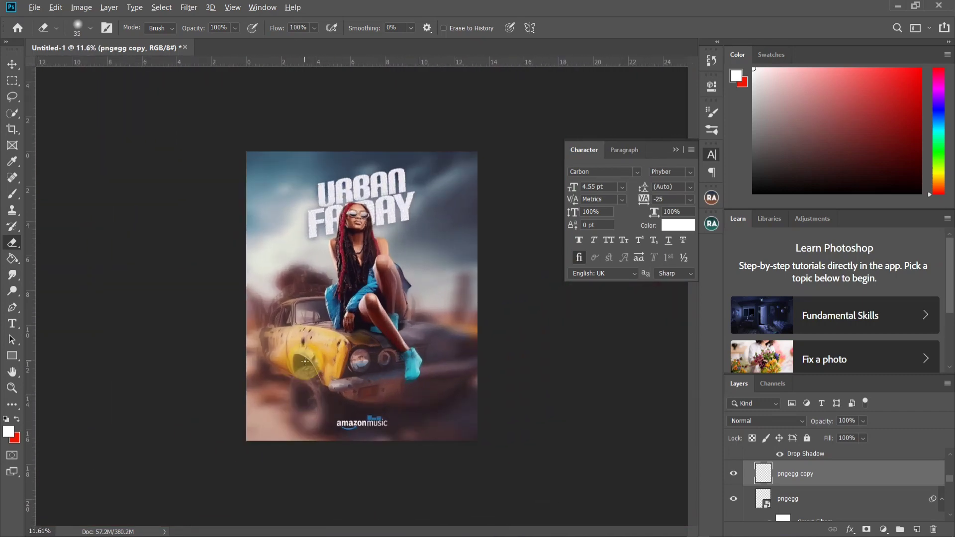
# - Add a guide layout with one column, one row and 0.777 in margins on all sides
pyautogui.click(241, 9)
pyautogui.click(298, 340)
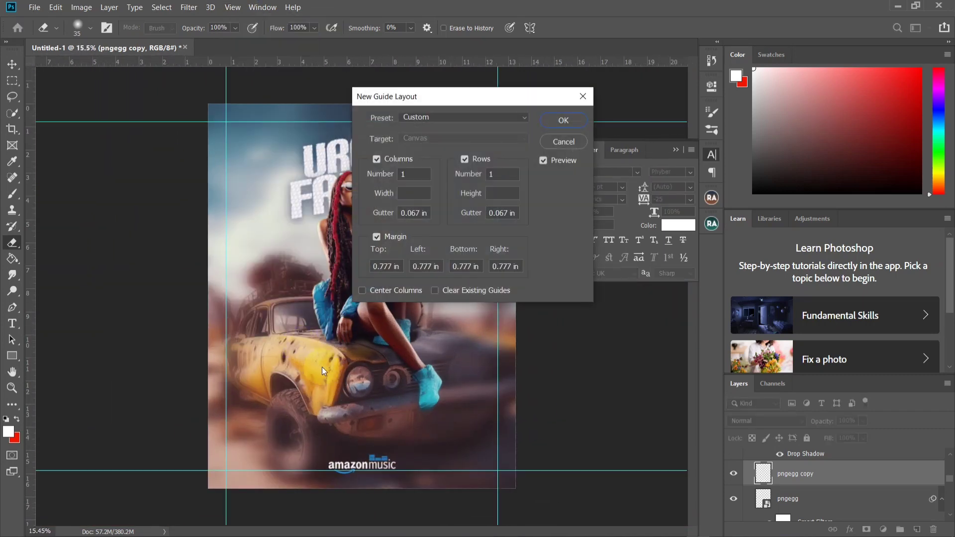
pyautogui.scroll(-1, 321, 366)
pyautogui.click(563, 119)
# - Merge the white and blue Amazon Music logo layers into one and check the merged layer by toggling its visibility
pyautogui.click(12, 65)
pyautogui.scroll(3, 371, 349)
pyautogui.scroll(2, 383, 472)
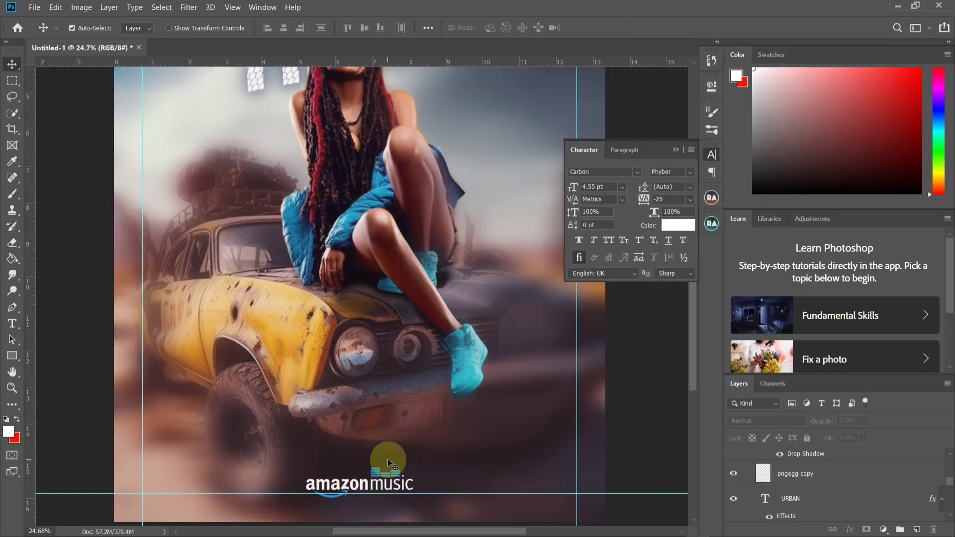
pyautogui.scroll(2, 828, 497)
pyautogui.scroll(-2, 822, 490)
pyautogui.click(817, 476)
pyautogui.click(733, 473)
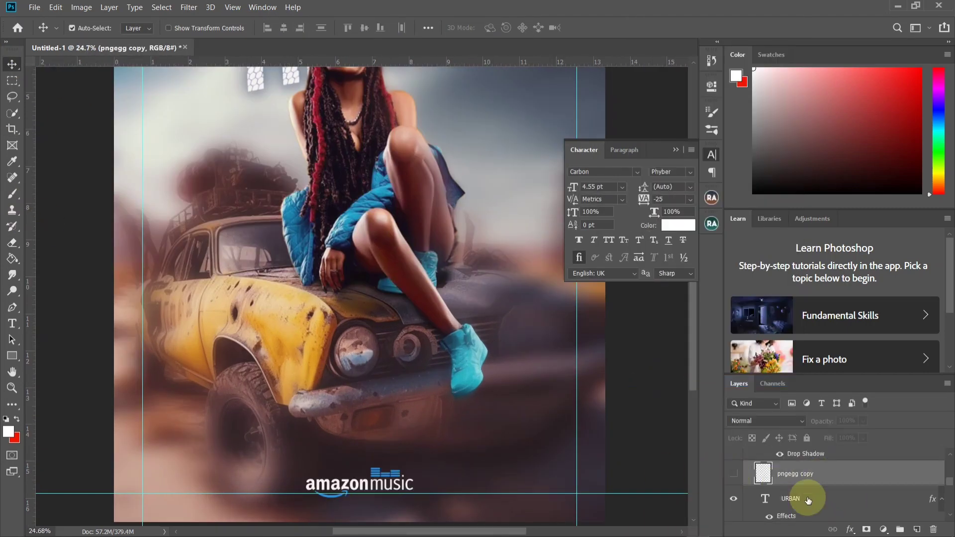
pyautogui.hotkey('ctrl', 'z')
# - Move the Amazon Music logo up so it sits inside the poster's bottom margin guide
pyautogui.scroll(-5, 419, 437)
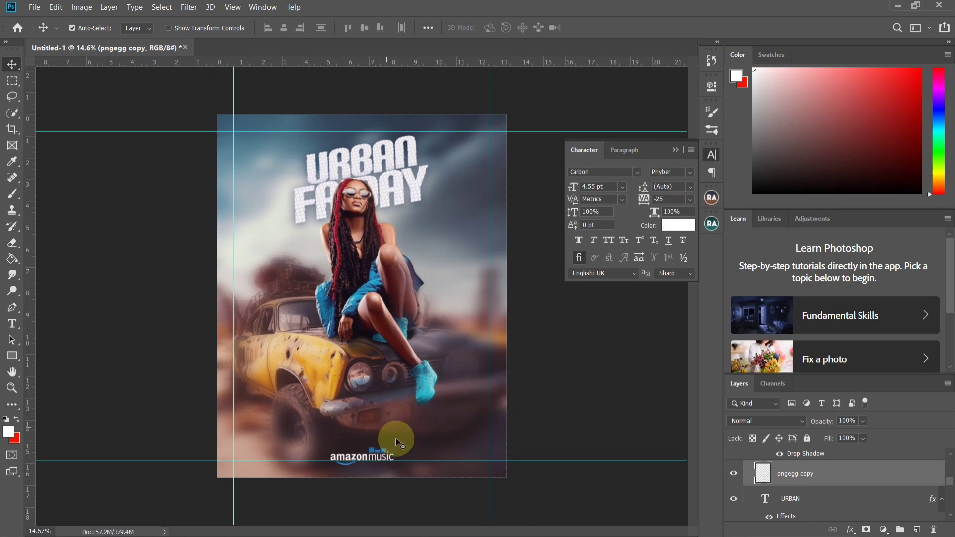
pyautogui.scroll(2, 587, 438)
pyautogui.scroll(-3, 618, 434)
pyautogui.scroll(3, 328, 481)
pyautogui.scroll(-5, 369, 476)
pyautogui.scroll(1, 371, 475)
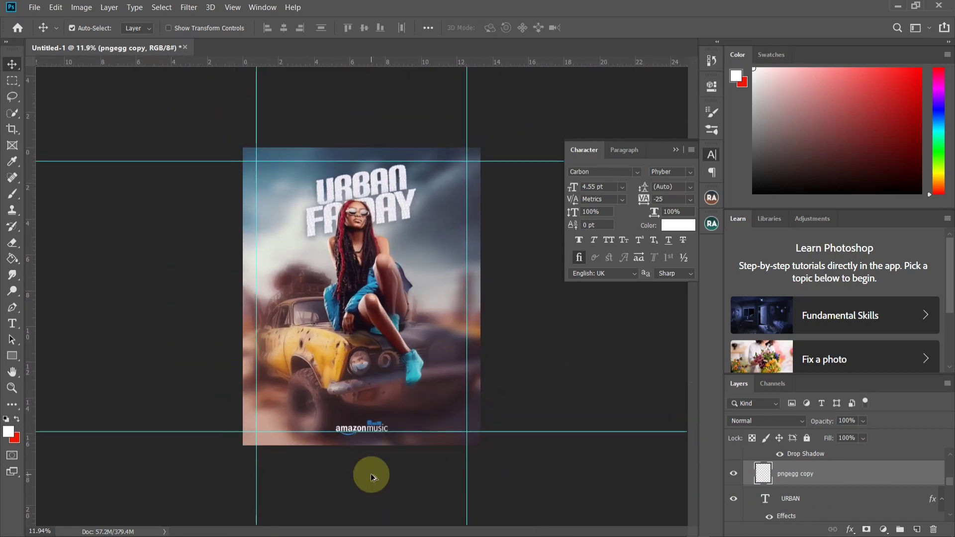
pyautogui.scroll(3, 371, 477)
pyautogui.scroll(-2, 372, 478)
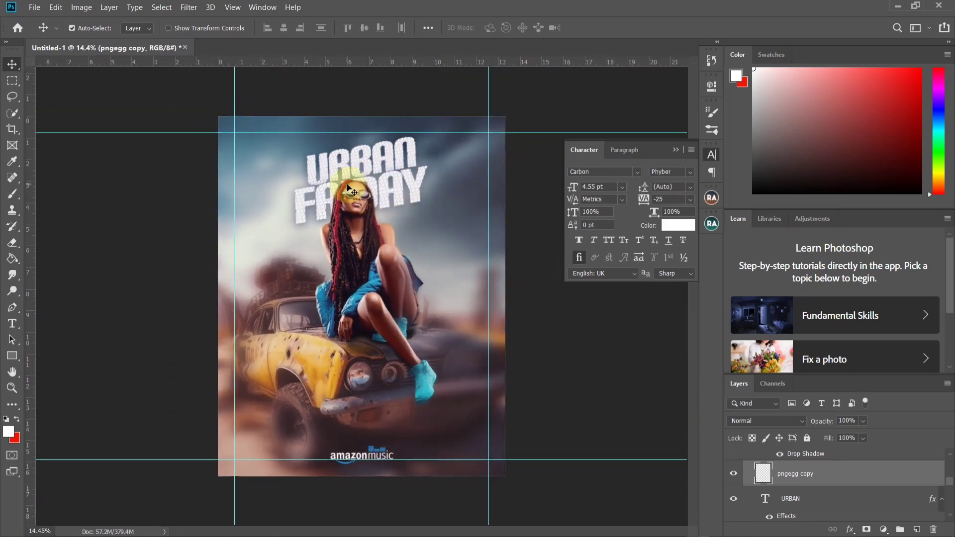
pyautogui.scroll(1, 319, 317)
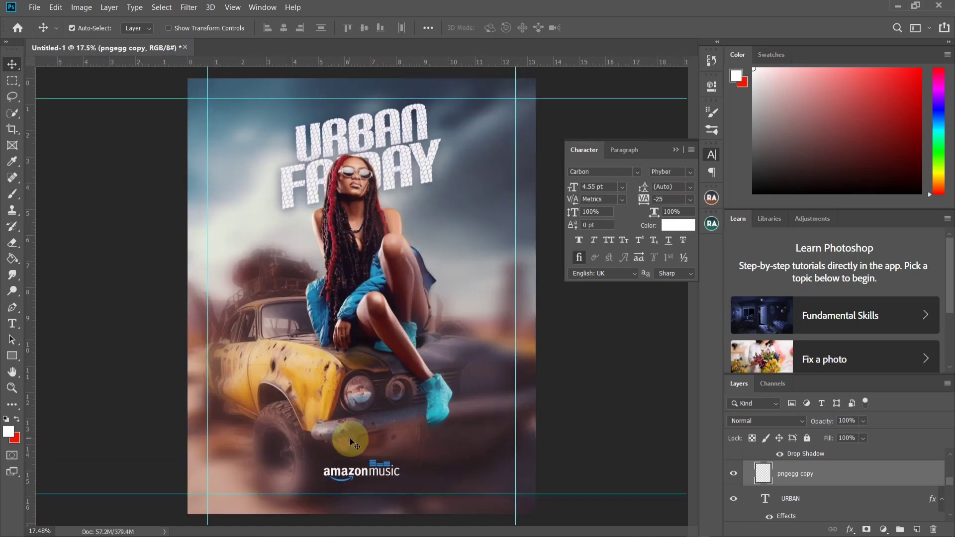
pyautogui.scroll(-1, 346, 473)
pyautogui.scroll(1, 358, 486)
pyautogui.scroll(-3, 370, 485)
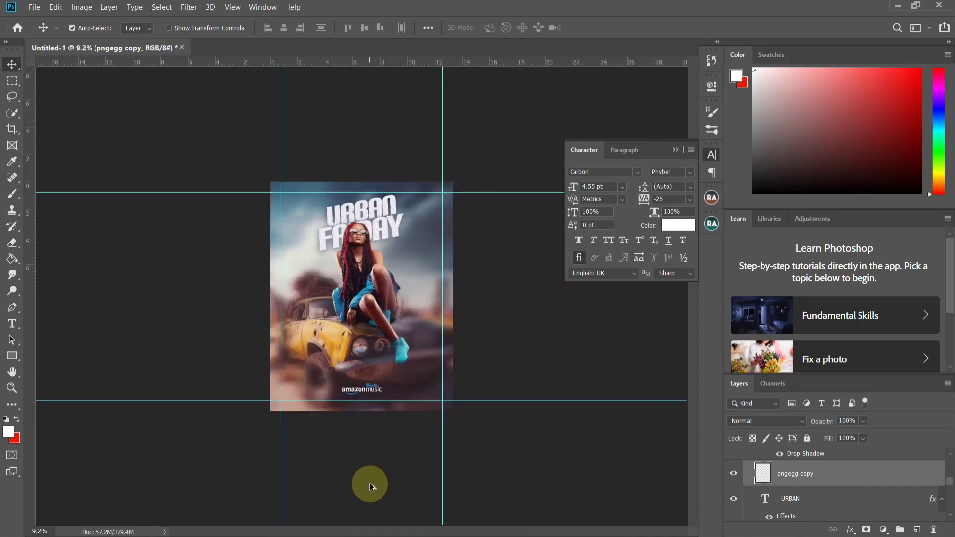
# - Add a small white text line "saywow graphics" below the Amazon Music logo
pyautogui.scroll(4, 370, 485)
pyautogui.click(12, 324)
pyautogui.scroll(-4, 360, 365)
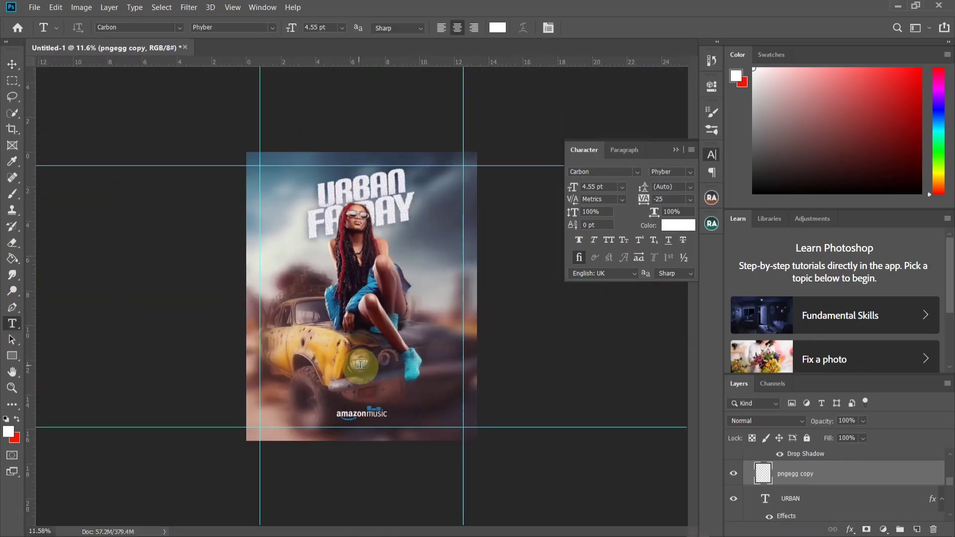
pyautogui.scroll(8, 360, 364)
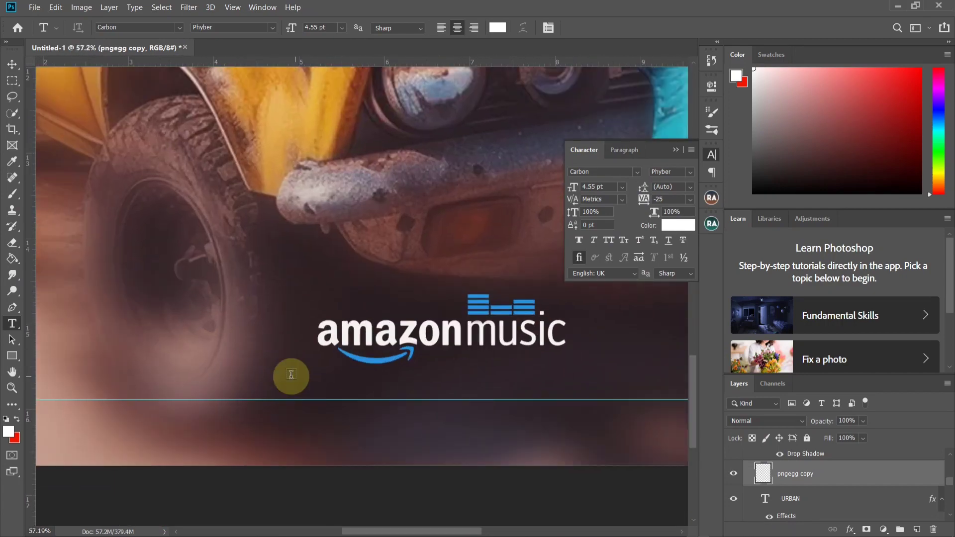
pyautogui.click(291, 374)
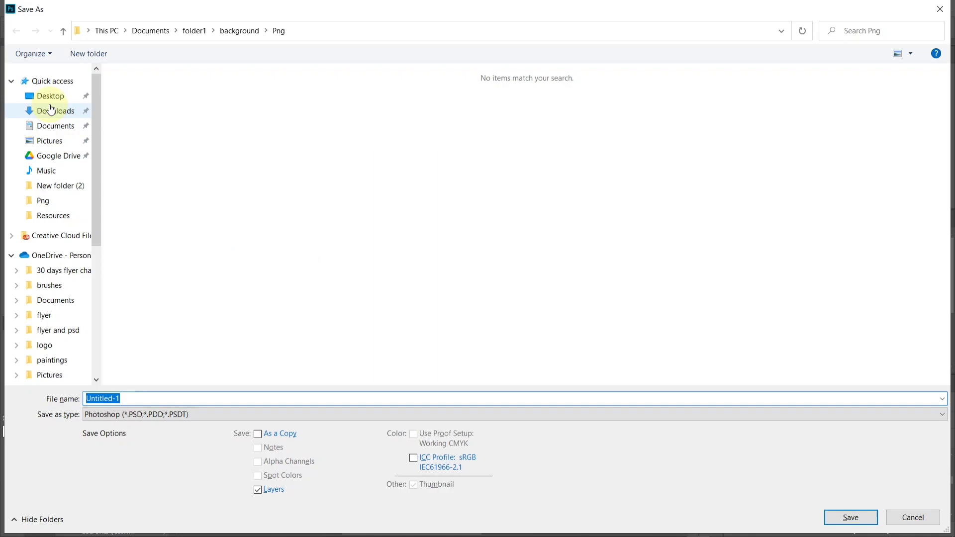
# - Save the layered document as urban.psd in the Desktop's New folder (2)
pyautogui.click(51, 96)
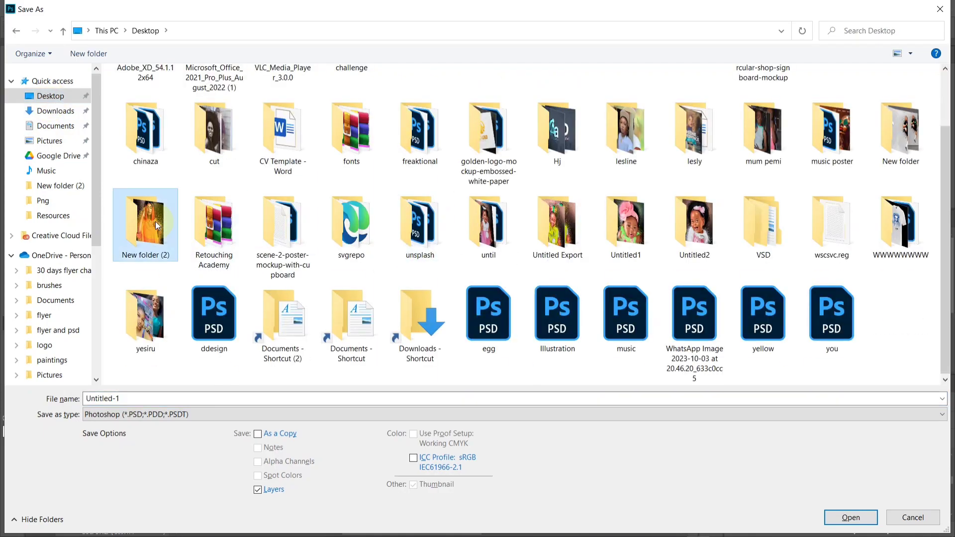
pyautogui.doubleClick(152, 220)
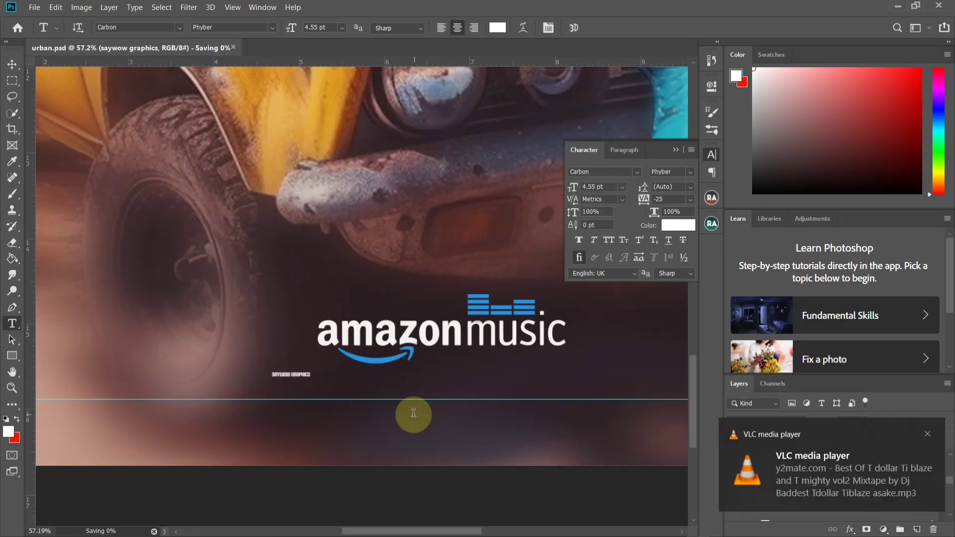
pyautogui.press('XF86AudioRaiseVolume')
pyautogui.press('XF86AudioRaiseVolume')
pyautogui.press('XF86AudioRaiseVolume')
pyautogui.press('XF86AudioRaiseVolume')
pyautogui.press('XF86AudioRaiseVolume')
pyautogui.press('XF86AudioRaiseVolume')
pyautogui.press('XF86AudioRaiseVolume')
pyautogui.press('XF86AudioRaiseVolume')
pyautogui.press('XF86AudioRaiseVolume')
pyautogui.press('XF86AudioRaiseVolume')
pyautogui.press('XF86AudioRaiseVolume')
pyautogui.press('XF86AudioRaiseVolume')
pyautogui.press('XF86AudioRaiseVolume')
pyautogui.press('XF86AudioRaiseVolume')
pyautogui.press('XF86AudioRaiseVolume')
pyautogui.press('XF86AudioRaiseVolume')
pyautogui.press('XF86AudioRaiseVolume')
pyautogui.press('XF86AudioRaiseVolume')
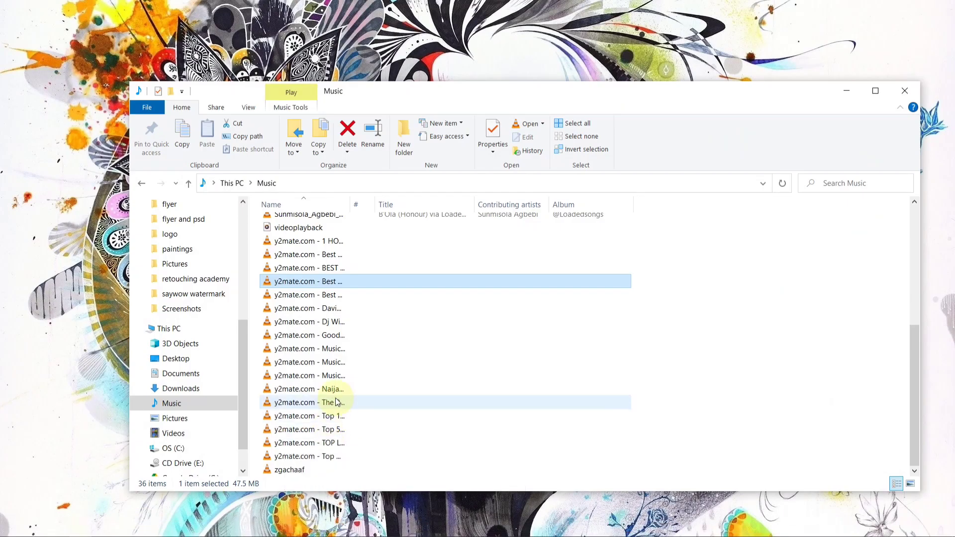
pyautogui.doubleClick(339, 389)
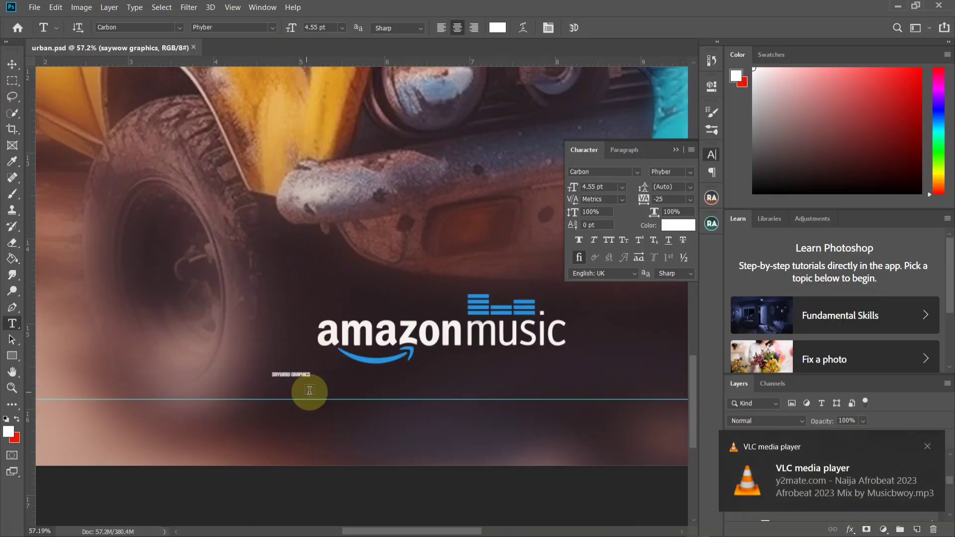
# - Enlarge the "saywow graphics" text to 19.68 pt beneath the Amazon Music logo and apply the transform
pyautogui.click(303, 374)
pyautogui.hotkey('ctrl', 't')
pyautogui.moveTo(310, 372); pyautogui.dragTo(476, 364)
pyautogui.click(602, 27)
# - Change the font of the "saywow graphics" text to Amaranth Regular
pyautogui.click(637, 172)
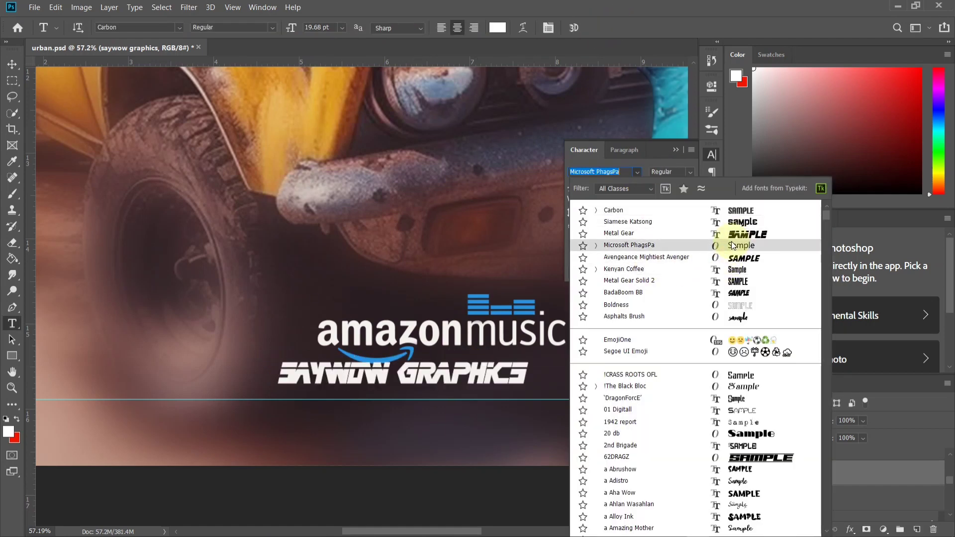
pyautogui.scroll(-6, 706, 423)
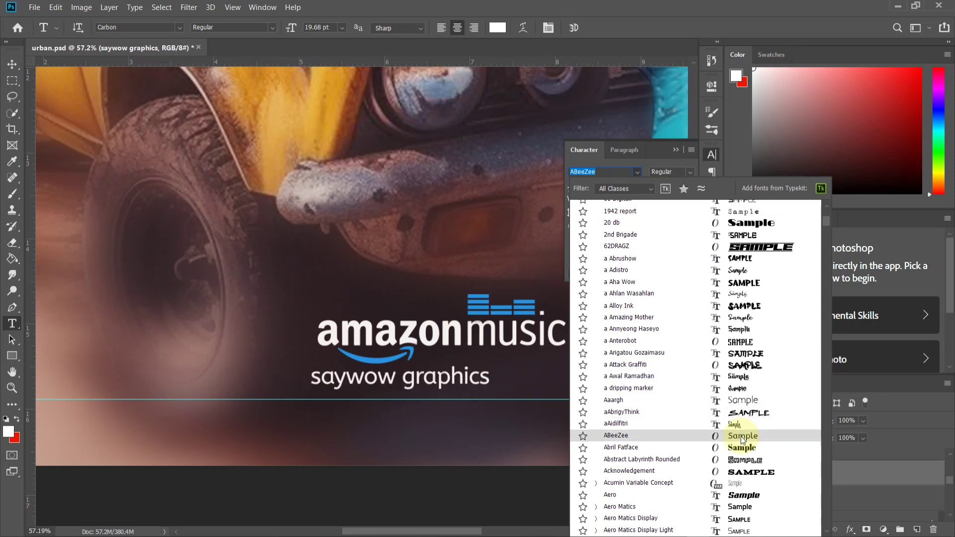
pyautogui.scroll(-8, 732, 511)
pyautogui.scroll(-1, 742, 494)
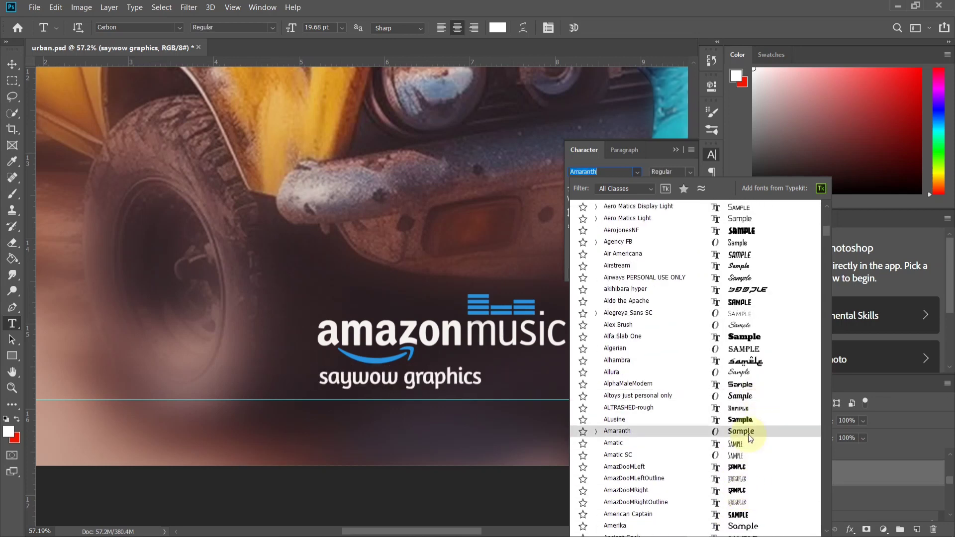
pyautogui.click(748, 434)
# - Reposition the "saywow graphics" text just below the Amazon Music logo and commit the text edit
pyautogui.click(429, 391)
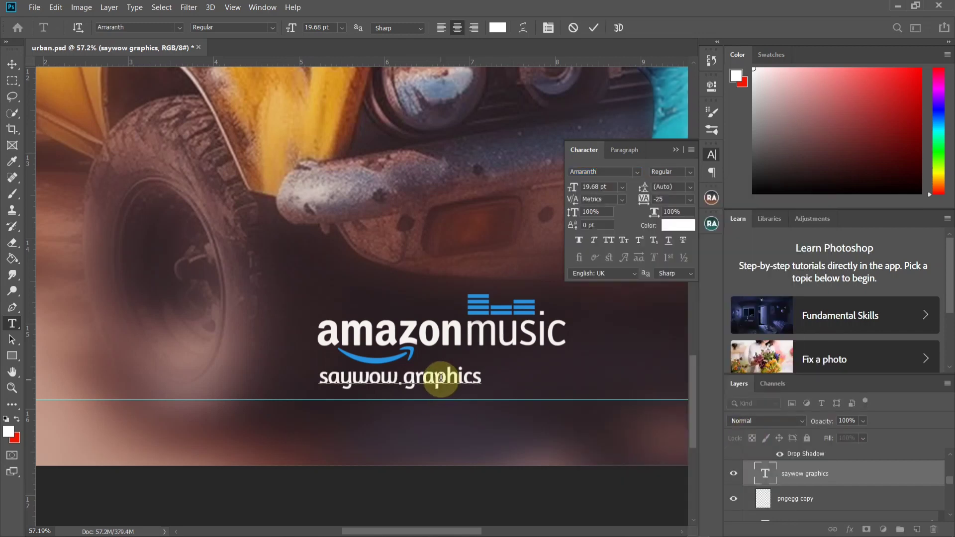
pyautogui.write('z')
pyautogui.moveTo(472, 405); pyautogui.dragTo(479, 422)
pyautogui.scroll(-8, 478, 423)
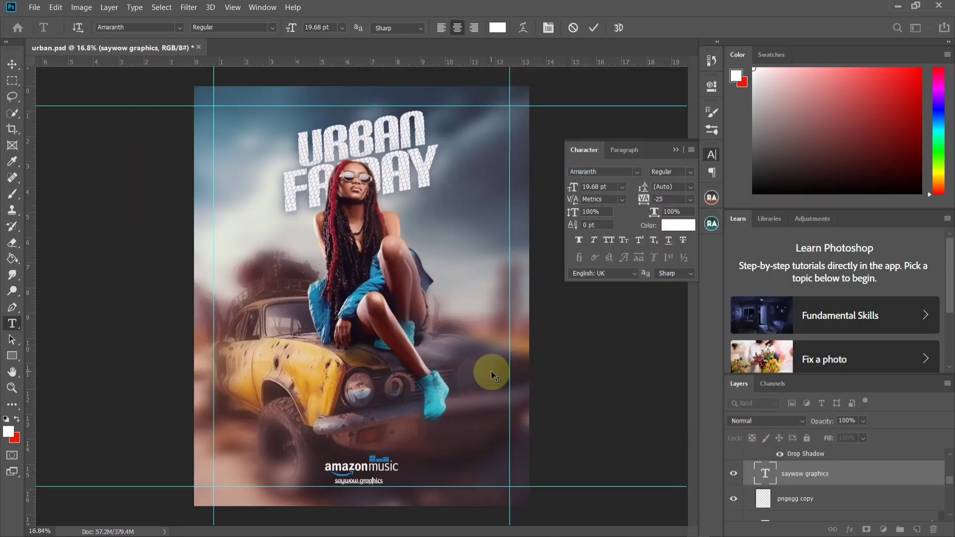
pyautogui.hotkey('ctrl', 'Return')
# - Set the tracking of the "saywow graphics" text to 100
pyautogui.scroll(-3, 909, 483)
pyautogui.scroll(-3, 908, 484)
pyautogui.scroll(3, 631, 317)
pyautogui.click(646, 203)
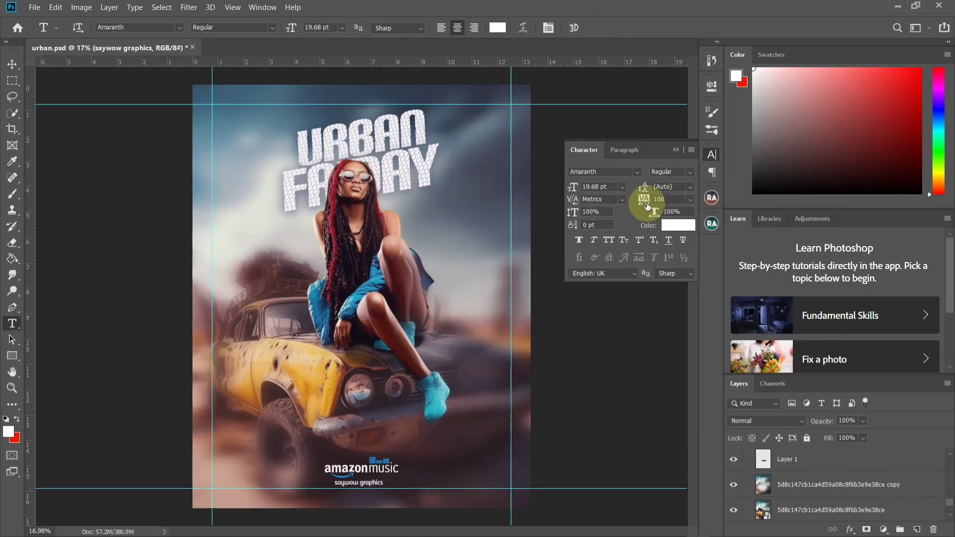
pyautogui.hotkey('alt', '[')
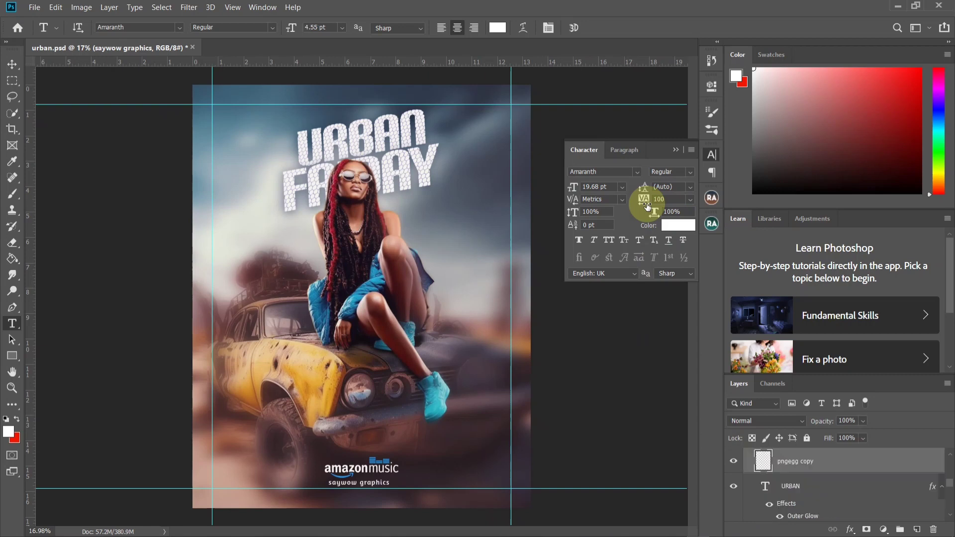
pyautogui.hotkey('alt', ']')
# - Select the "saywow graphics" text together with Layer 0 and center the text horizontally on the canvas
pyautogui.scroll(-5, 906, 486)
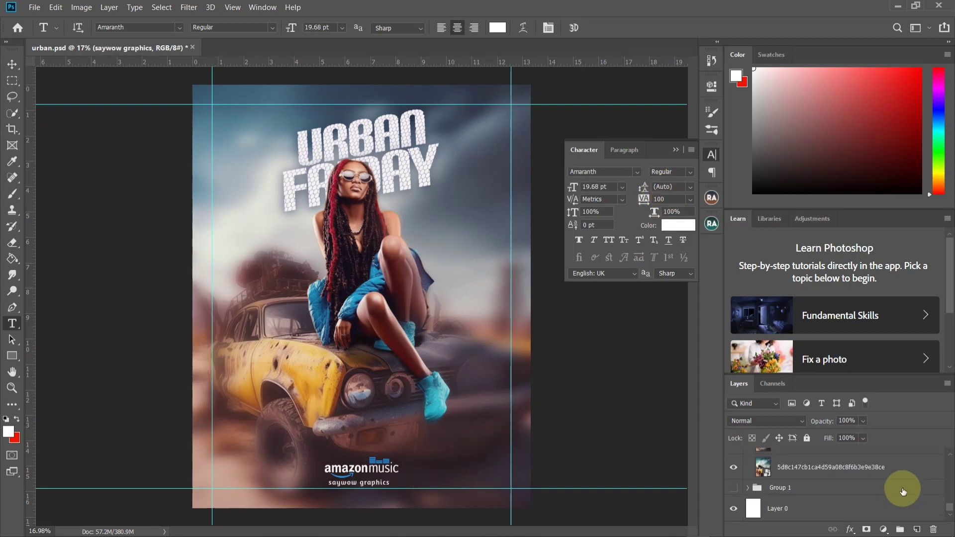
pyautogui.click(886, 508)
pyautogui.press('v')
pyautogui.hotkey('ctrl', '-')
pyautogui.hotkey('ctrl', '-')
pyautogui.scroll(5, 438, 423)
pyautogui.scroll(-3, 469, 435)
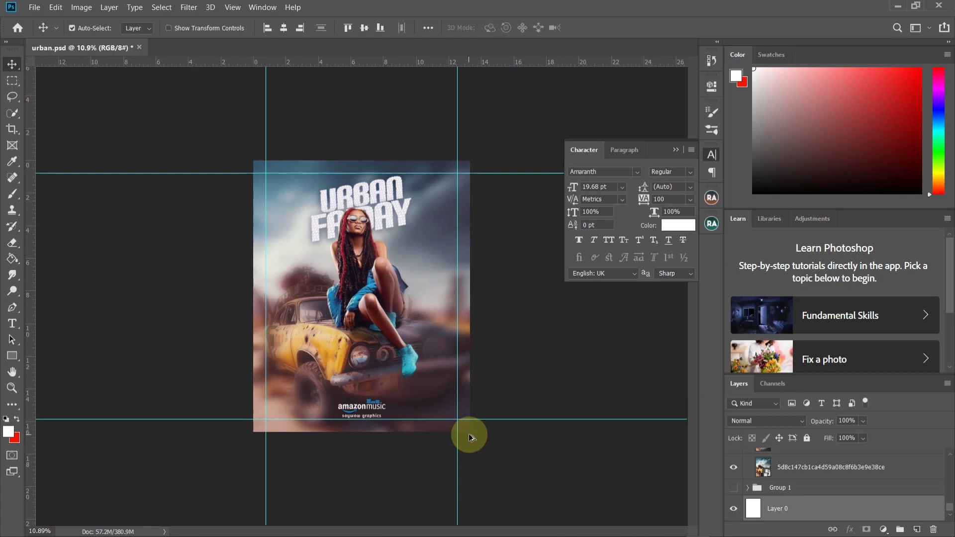
pyautogui.scroll(1, 469, 435)
pyautogui.scroll(-1, 321, 418)
pyautogui.scroll(1, 321, 417)
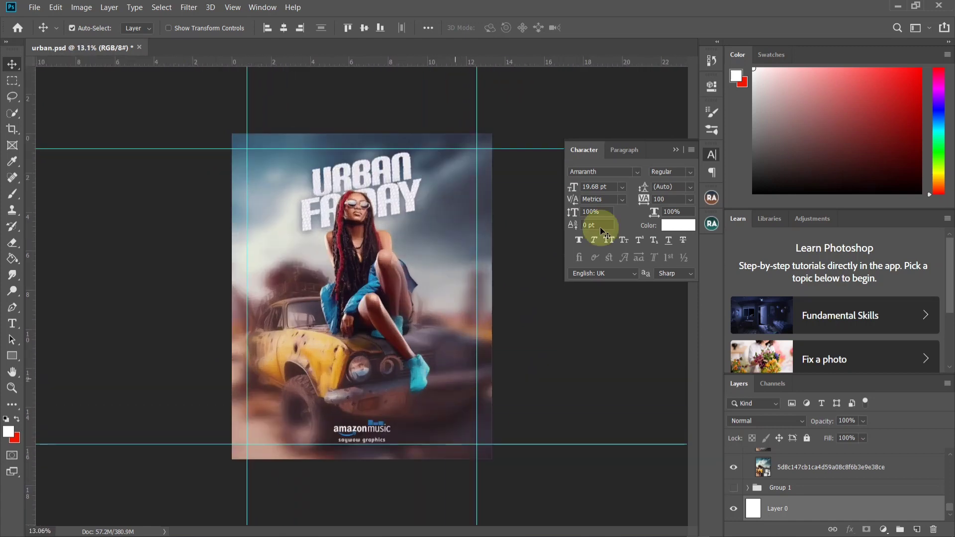
# - Collapse the character settings and group all the poster's artwork layers above Group 1 into one group
pyautogui.click(676, 150)
pyautogui.click(909, 468)
pyautogui.scroll(10, 908, 468)
pyautogui.keyDown('shift'); pyautogui.click(895, 462); pyautogui.keyUp('shift')
pyautogui.hotkey('ctrl', 'g')
# - Start placing an embedded image and open the background folder inside Documents > folder1
pyautogui.scroll(1, 512, 392)
pyautogui.click(34, 7)
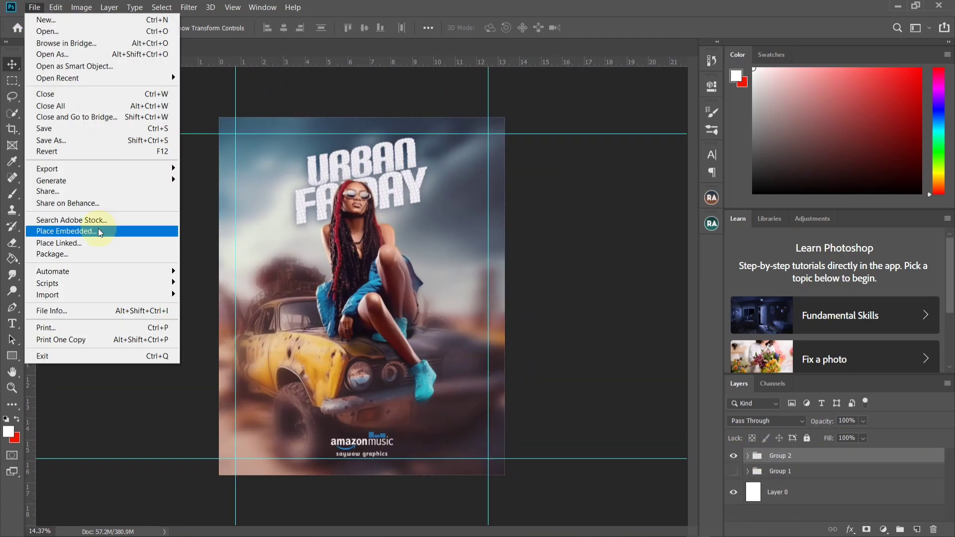
pyautogui.click(98, 232)
pyautogui.click(55, 355)
pyautogui.doubleClick(208, 148)
pyautogui.doubleClick(211, 258)
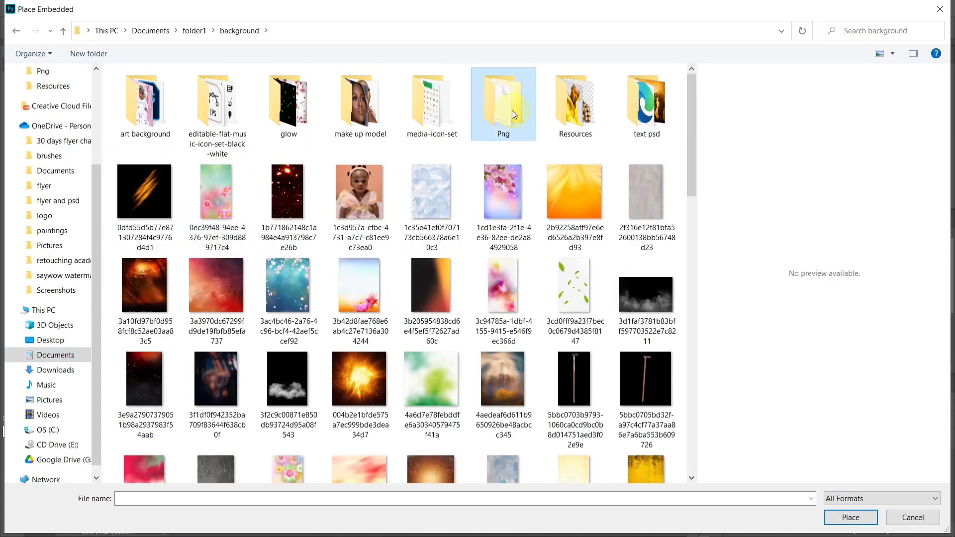
# - Look through the Png folder, return to the background folder and open its glow folder
pyautogui.doubleClick(508, 107)
pyautogui.scroll(-5, 401, 255)
pyautogui.scroll(3, 422, 299)
pyautogui.click(62, 33)
pyautogui.doubleClick(503, 102)
pyautogui.click(62, 32)
pyautogui.doubleClick(298, 112)
pyautogui.scroll(-3, 325, 149)
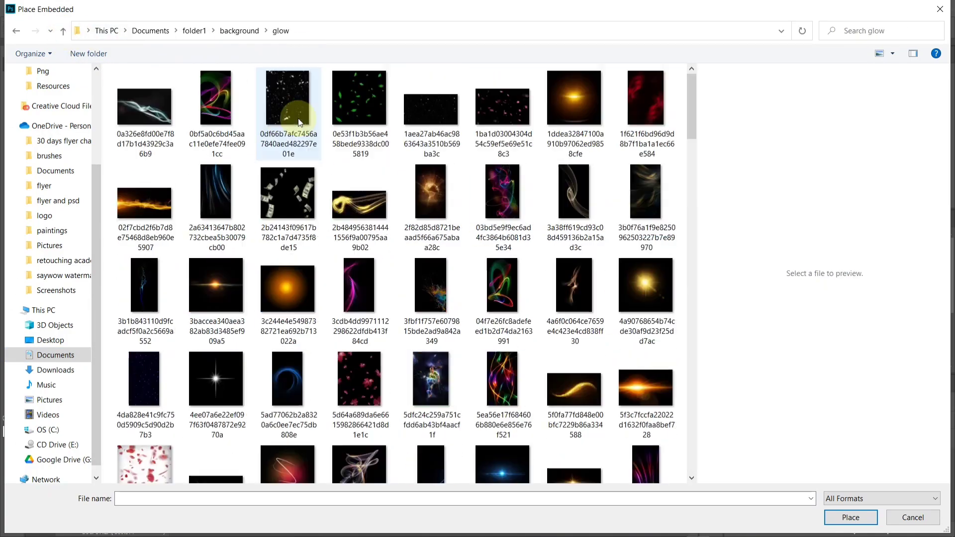
# - Place the yellow leaves image b33de1f002678738b49ce1cbd15f863c, enlarge it and position it over the upper part of the poster
pyautogui.click(647, 421)
pyautogui.click(647, 421)
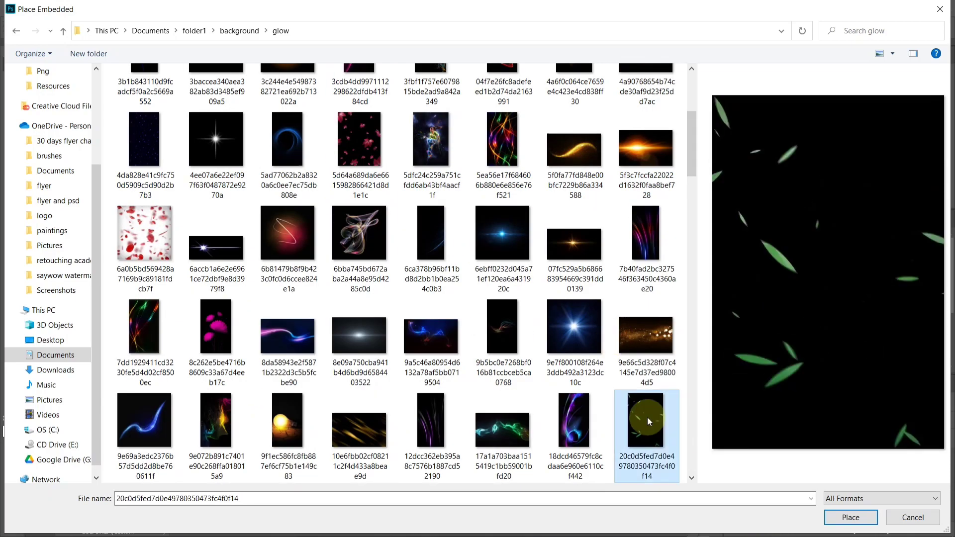
pyautogui.scroll(-12, 401, 357)
pyautogui.doubleClick(639, 421)
pyautogui.moveTo(471, 187); pyautogui.dragTo(487, 171)
pyautogui.moveTo(429, 294); pyautogui.dragTo(413, 174)
pyautogui.press('Return')
# - Set the leaves layer's blend mode to Screen and compare the poster with the layer hidden and shown
pyautogui.click(766, 421)
pyautogui.click(753, 328)
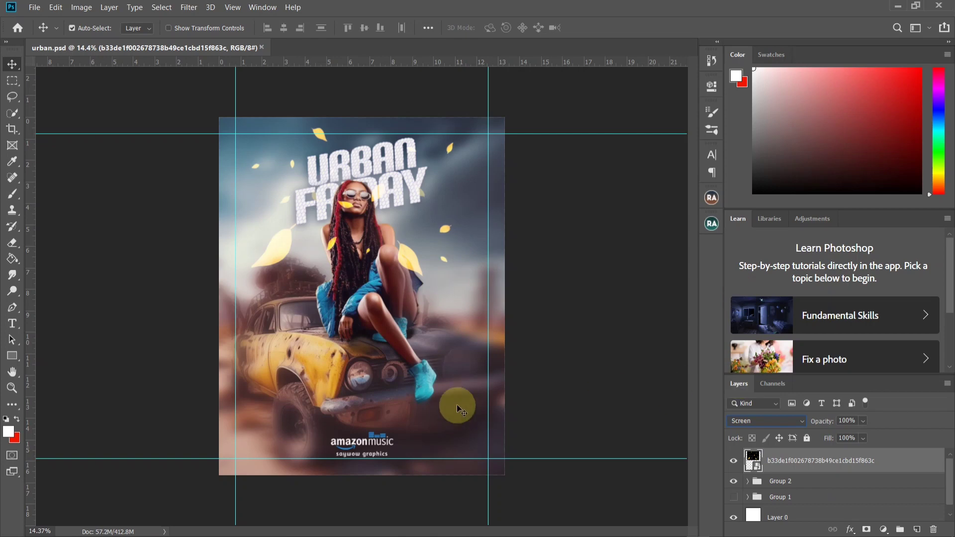
pyautogui.click(554, 294)
pyautogui.scroll(-4, 553, 294)
pyautogui.scroll(4, 493, 328)
pyautogui.click(776, 459)
pyautogui.scroll(-5, 471, 371)
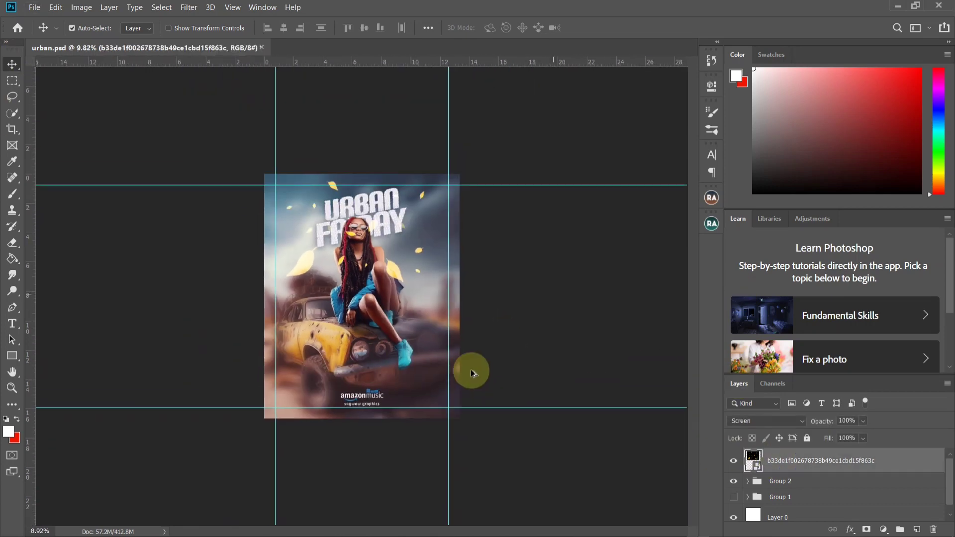
pyautogui.scroll(4, 527, 428)
pyautogui.scroll(-3, 518, 434)
pyautogui.scroll(2, 518, 435)
pyautogui.click(733, 461)
pyautogui.scroll(-3, 527, 421)
pyautogui.scroll(7, 457, 269)
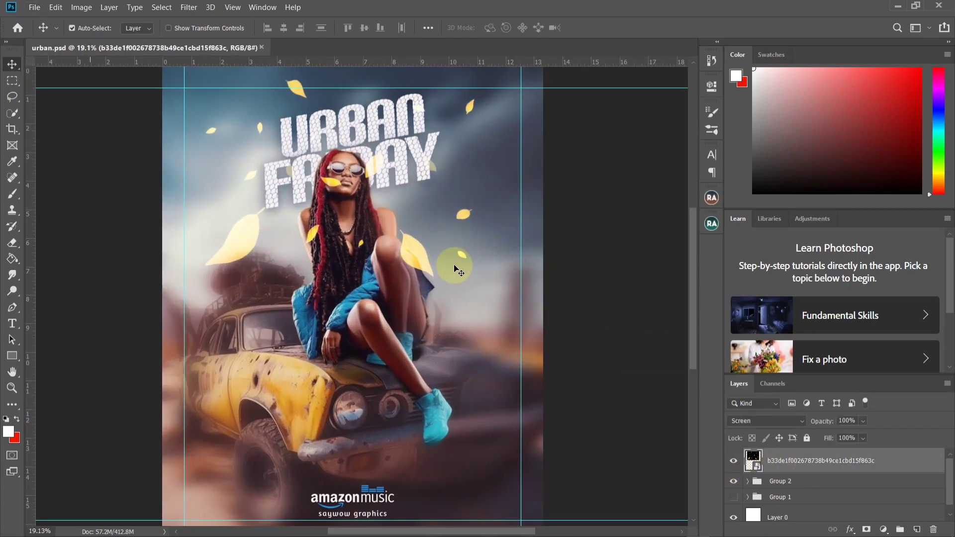
# - Rasterize the leaves layer and erase the leaves covering the woman's face and hair with the Eraser tool
pyautogui.click(12, 243)
pyautogui.click(332, 183)
pyautogui.click(484, 222)
pyautogui.scroll(-2, 372, 243)
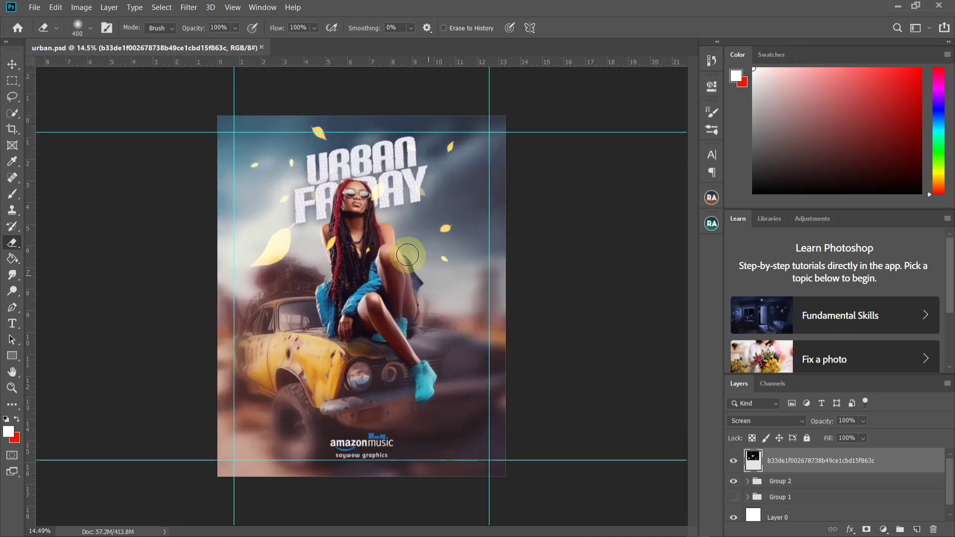
pyautogui.scroll(-3, 408, 255)
pyautogui.scroll(4, 351, 261)
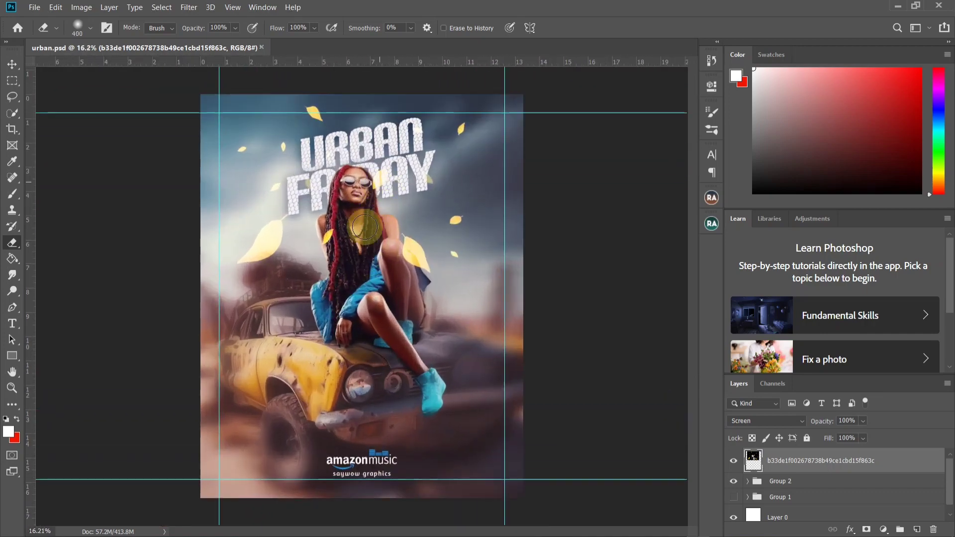
pyautogui.scroll(-2, 412, 262)
pyautogui.scroll(3, 503, 234)
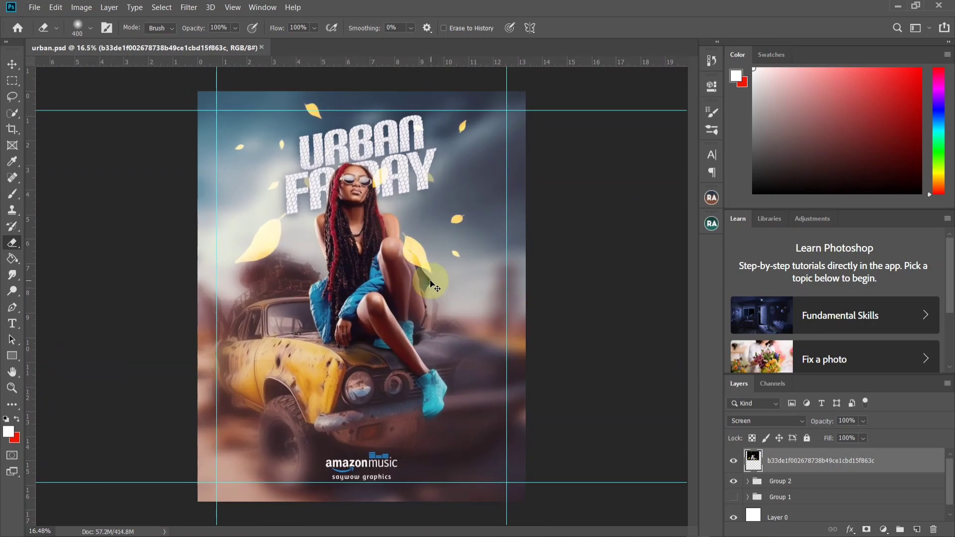
# - Recolor the yellow leaves to blue by applying Hue/Saturation with the hue set to +155
pyautogui.hotkey('ctrl', 'u')
pyautogui.moveTo(671, 208); pyautogui.dragTo(727, 217)
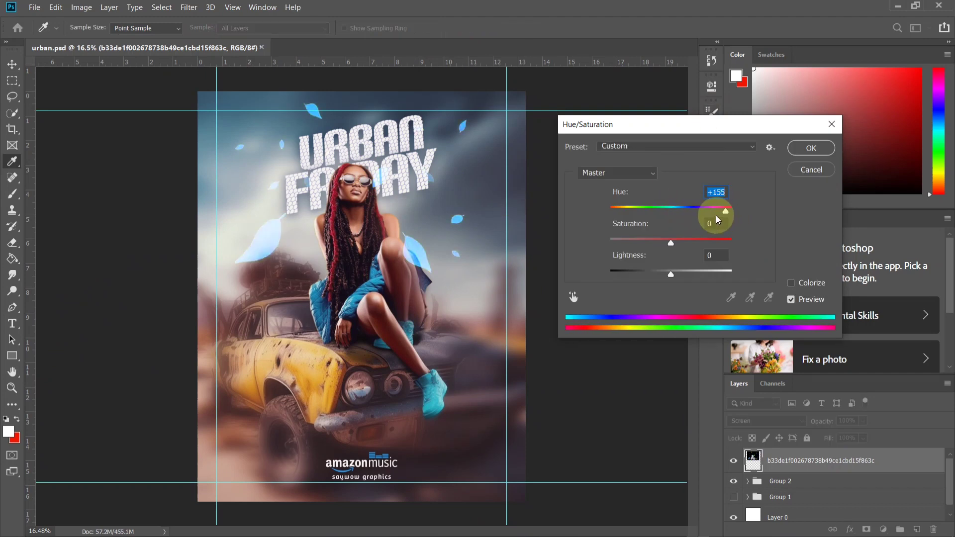
pyautogui.press('Return')
pyautogui.press('e')
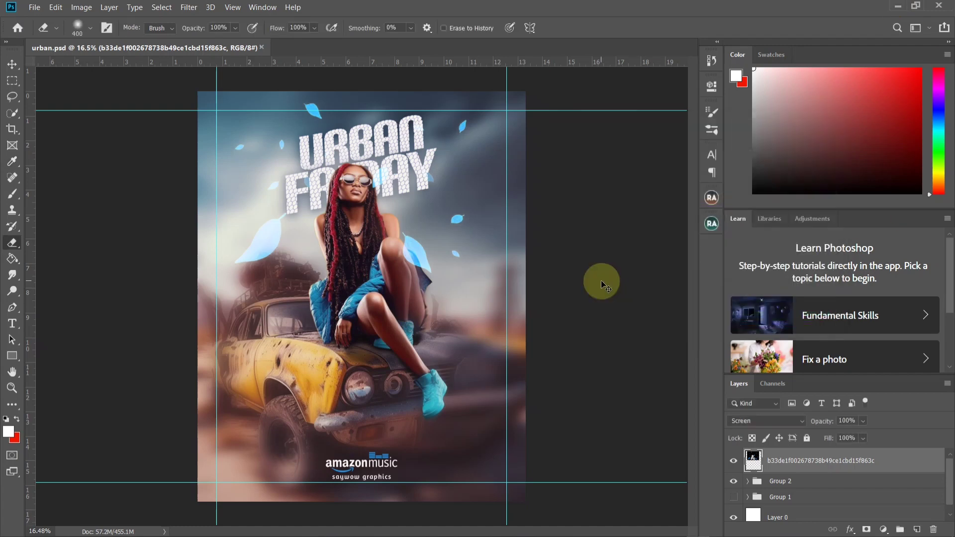
# - Apply a Motion Blur to the leaves layer with an angle of 37° and a distance of 49 pixels
pyautogui.scroll(-3, 561, 315)
pyautogui.scroll(4, 561, 316)
pyautogui.click(189, 7)
pyautogui.moveTo(213, 142)
pyautogui.click(366, 209)
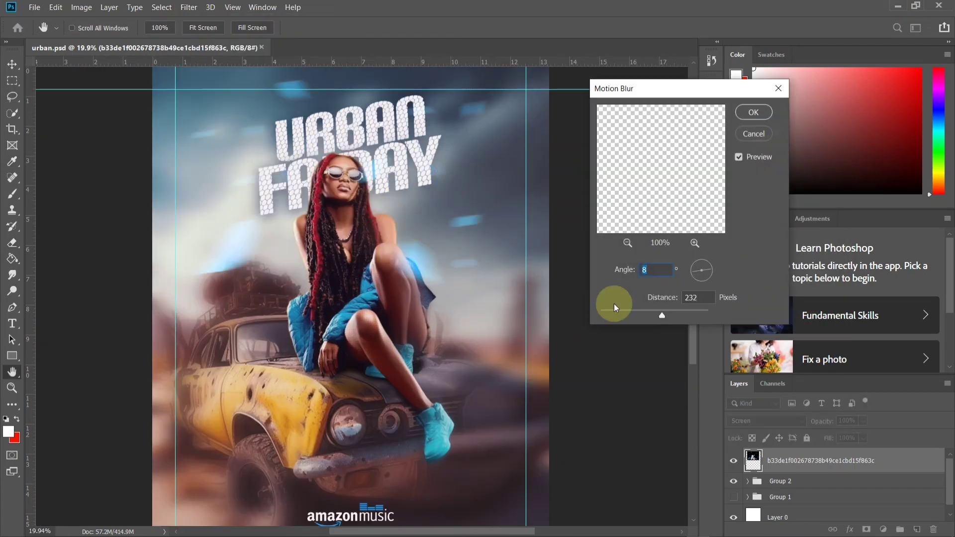
pyautogui.moveTo(617, 312); pyautogui.dragTo(628, 313)
pyautogui.click(709, 264)
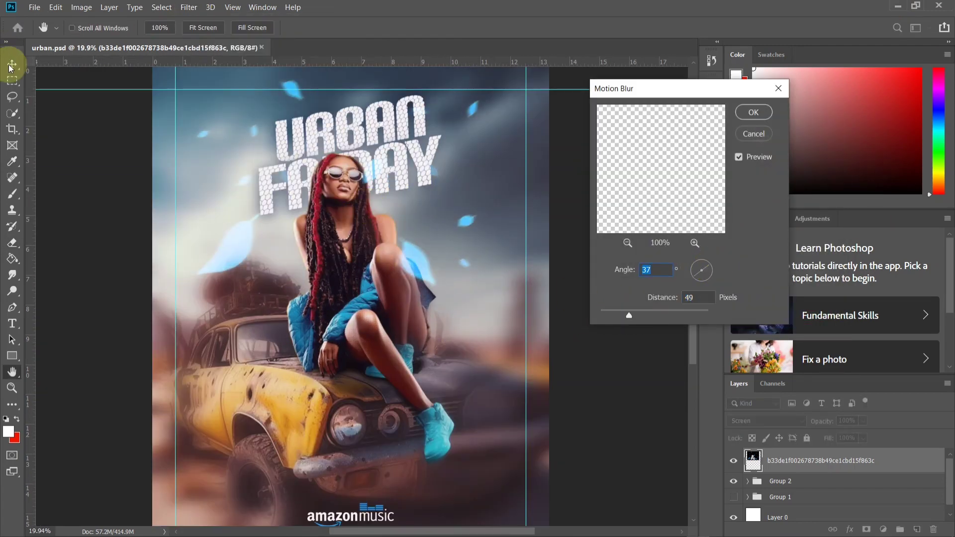
pyautogui.scroll(-1, 488, 287)
pyautogui.press('Return')
pyautogui.scroll(1, 433, 347)
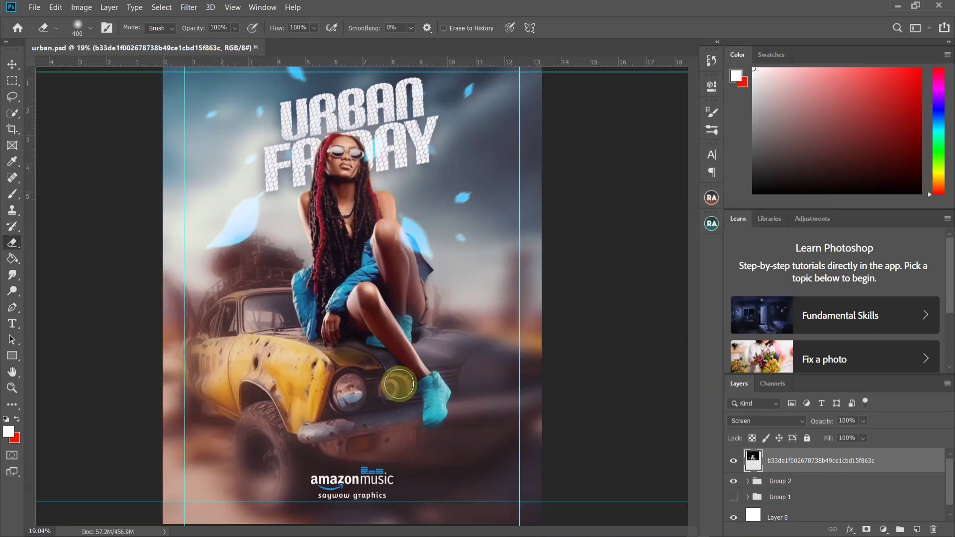
# - Stamp all visible artwork into a new top layer, and group and hide the layers below it
pyautogui.scroll(-1, 393, 383)
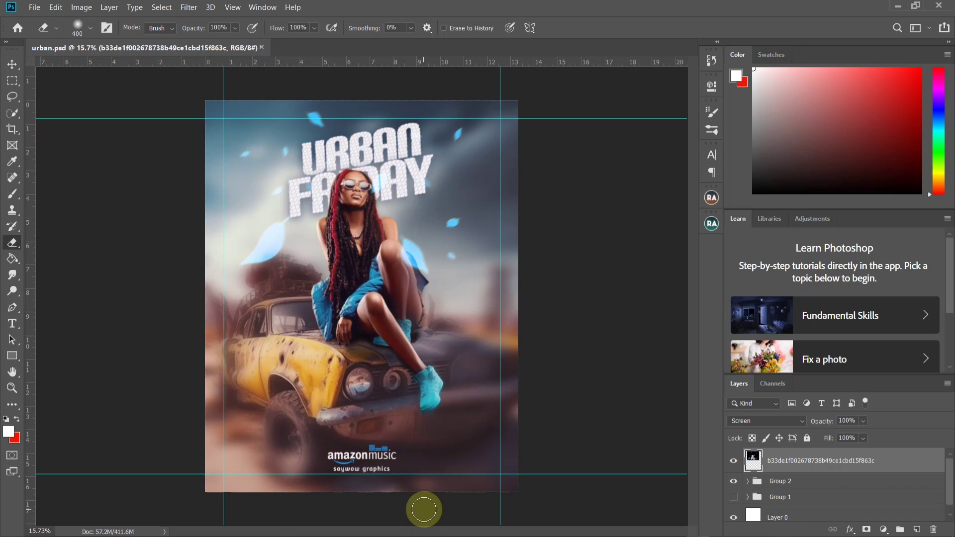
pyautogui.scroll(-2, 435, 207)
pyautogui.scroll(4, 435, 207)
pyautogui.scroll(-4, 465, 242)
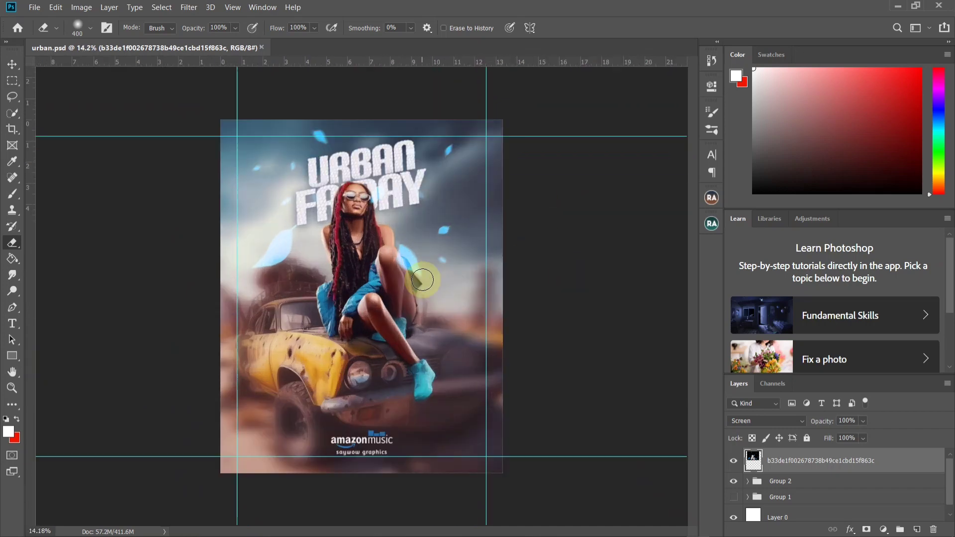
pyautogui.moveTo(791, 471); pyautogui.dragTo(781, 481)
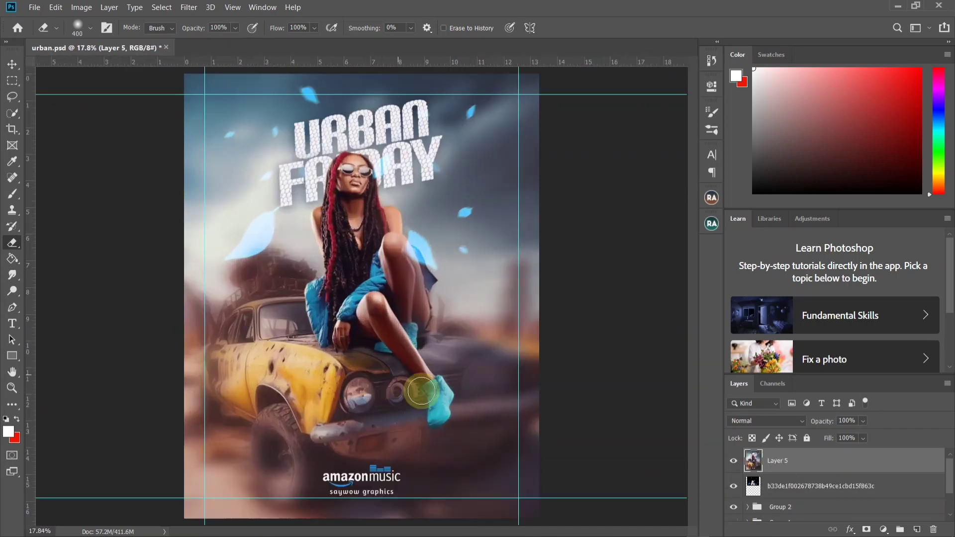
pyautogui.click(734, 481)
pyautogui.scroll(-2, 576, 379)
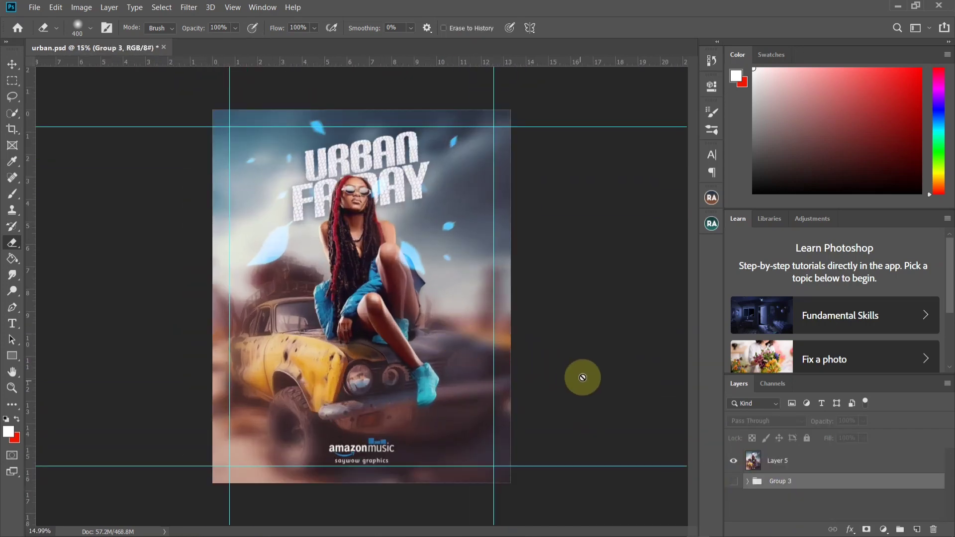
pyautogui.moveTo(811, 528)
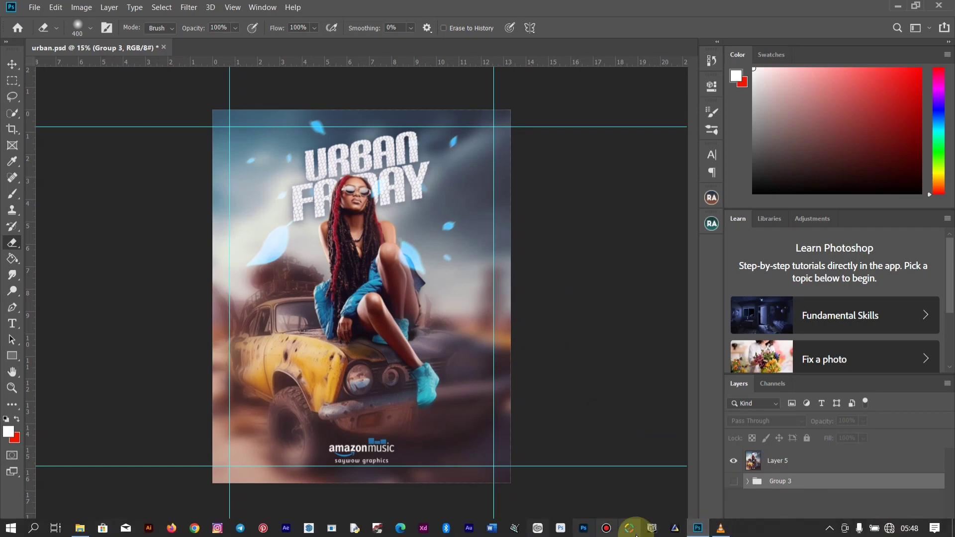